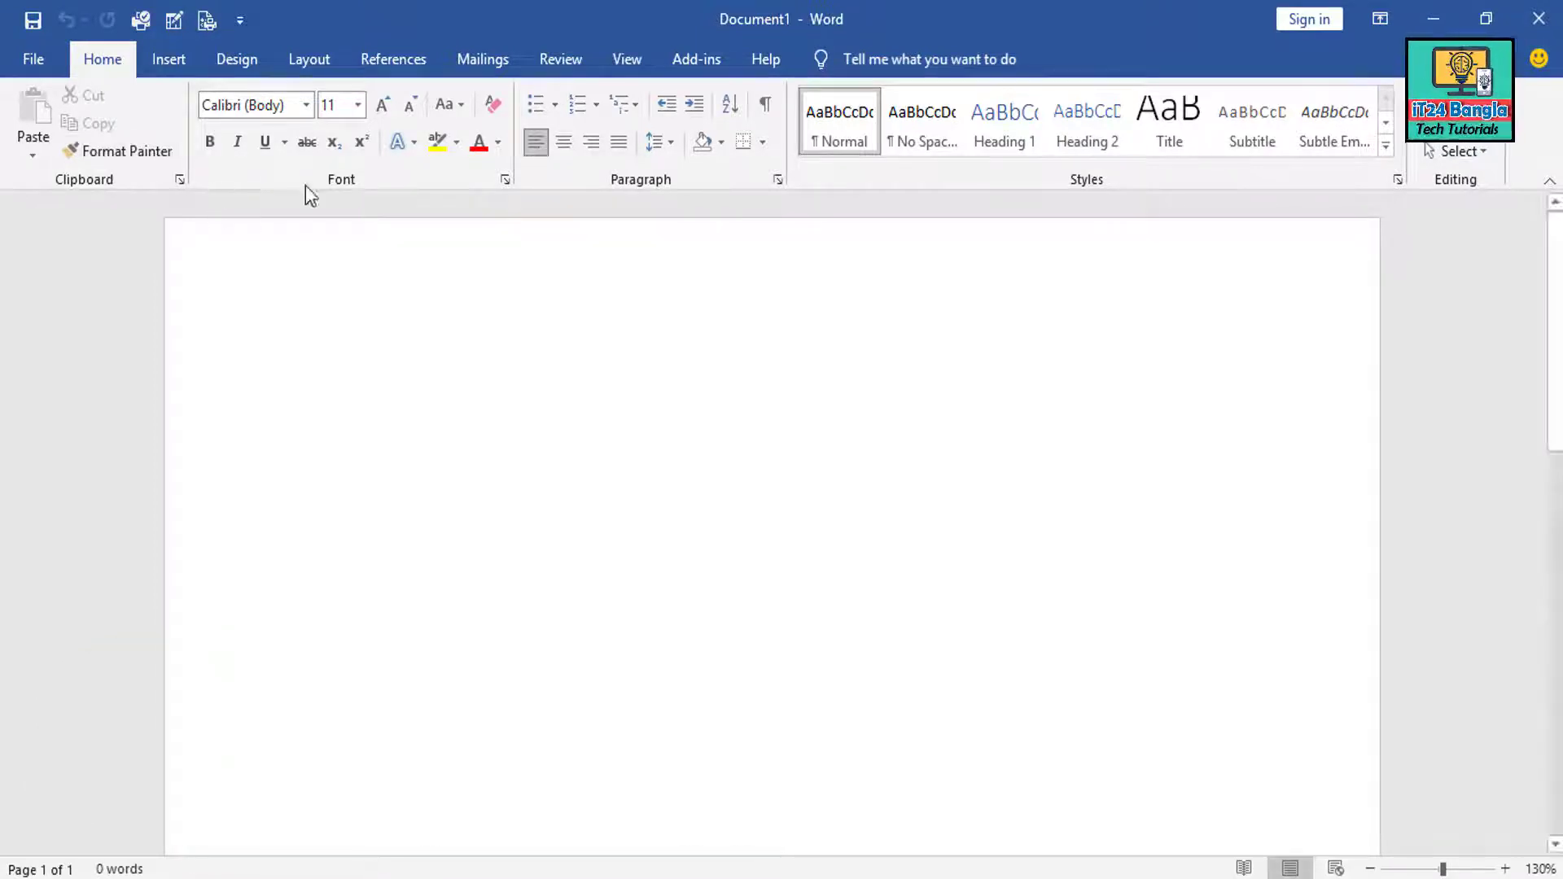
Open the Insert Table dialog from the Table menu on the Insert ribbon
{"action": "left_click", "coordinate": [178, 61]}
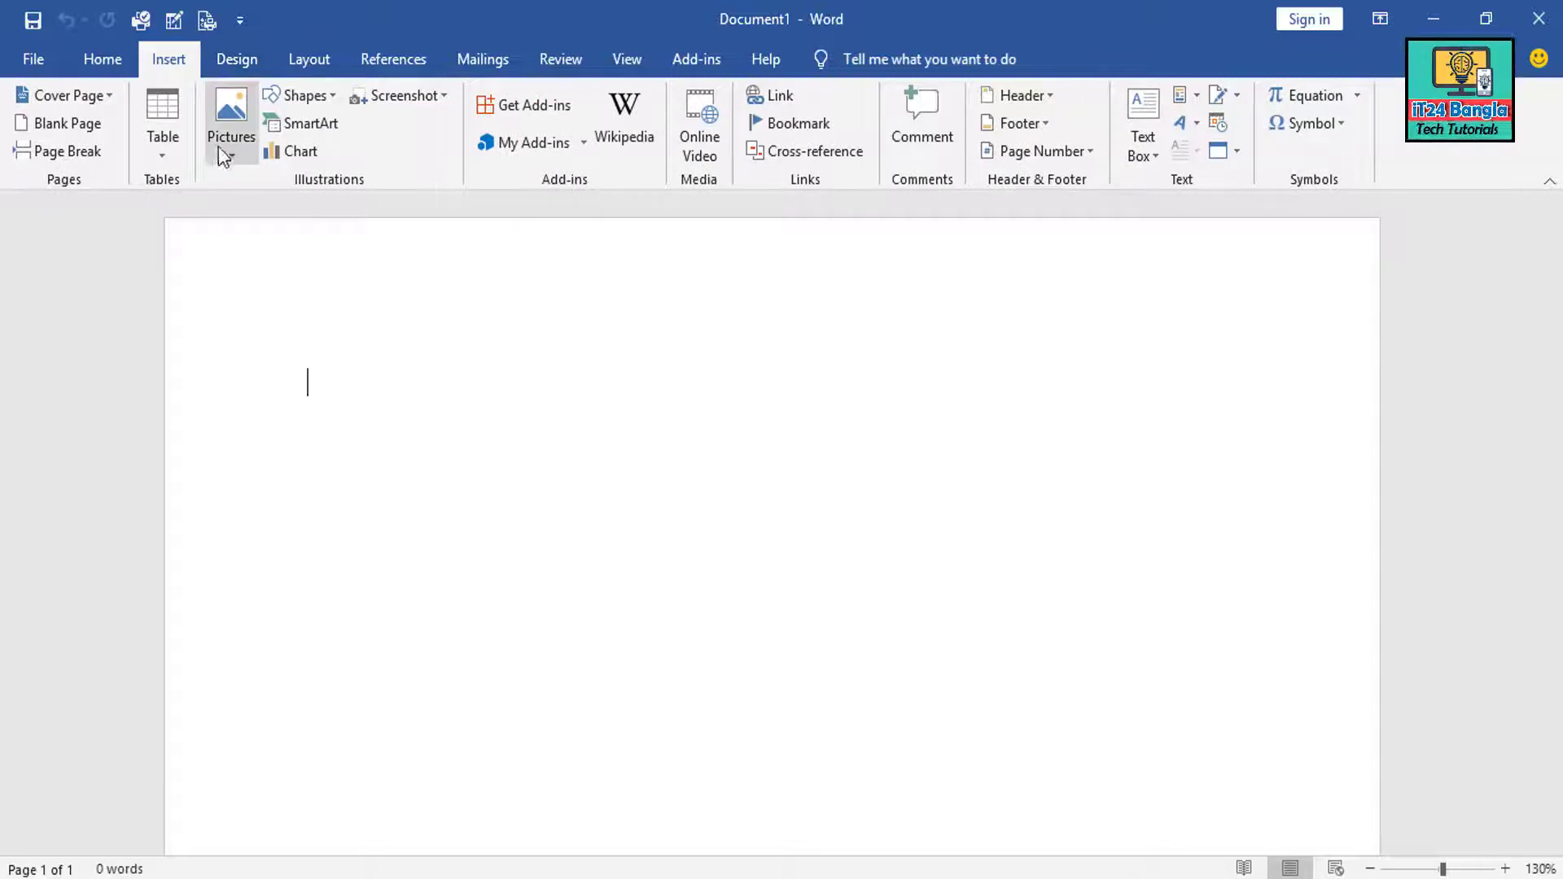
{"action": "left_click", "coordinate": [163, 153]}
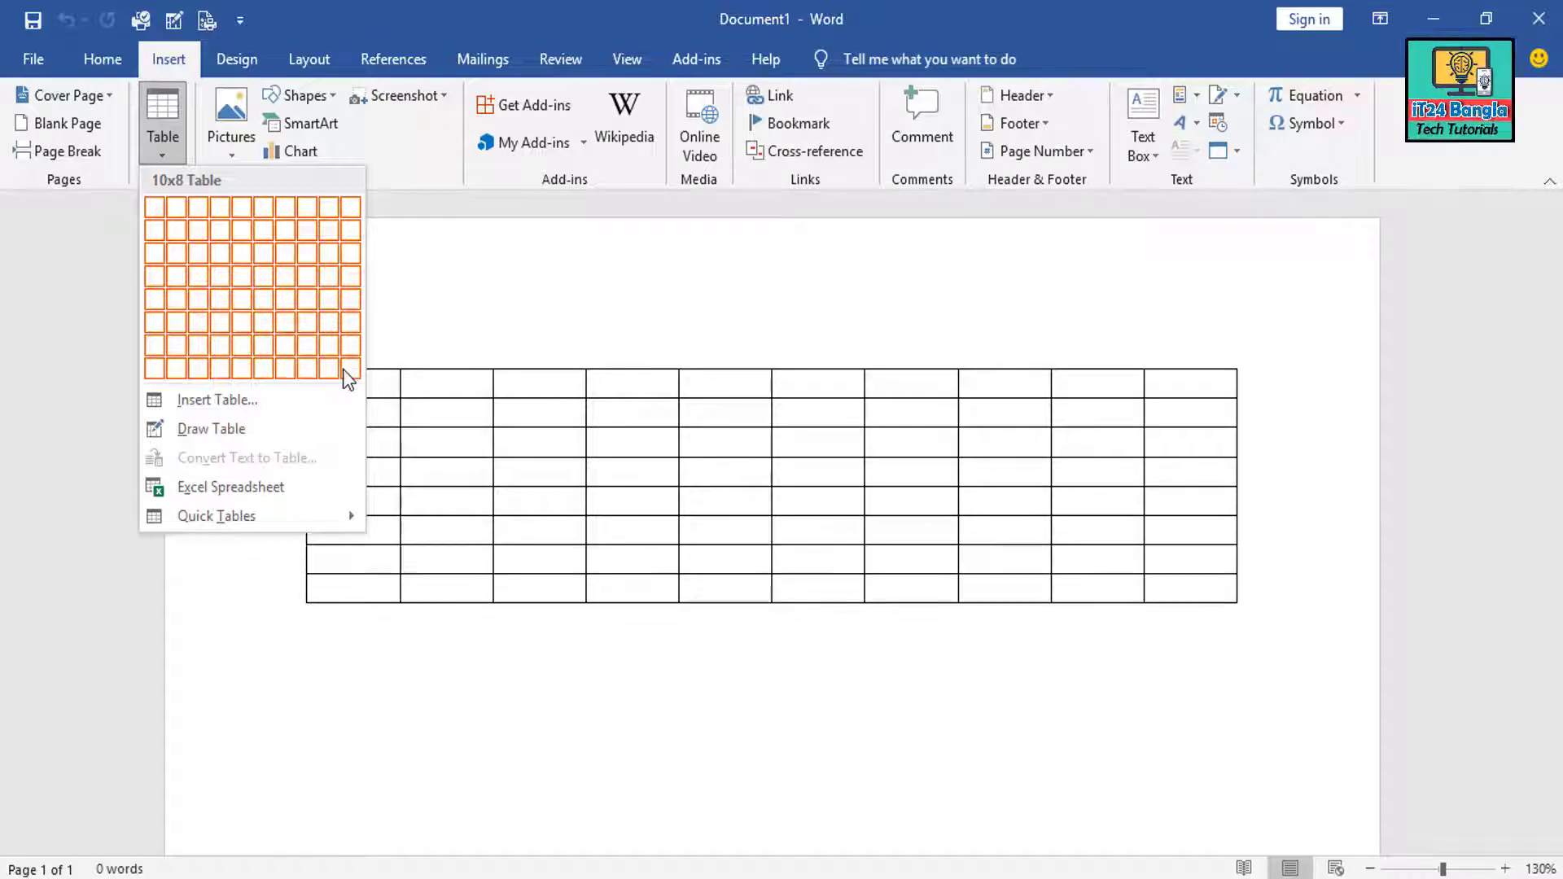
{"action": "left_click", "coordinate": [239, 408]}
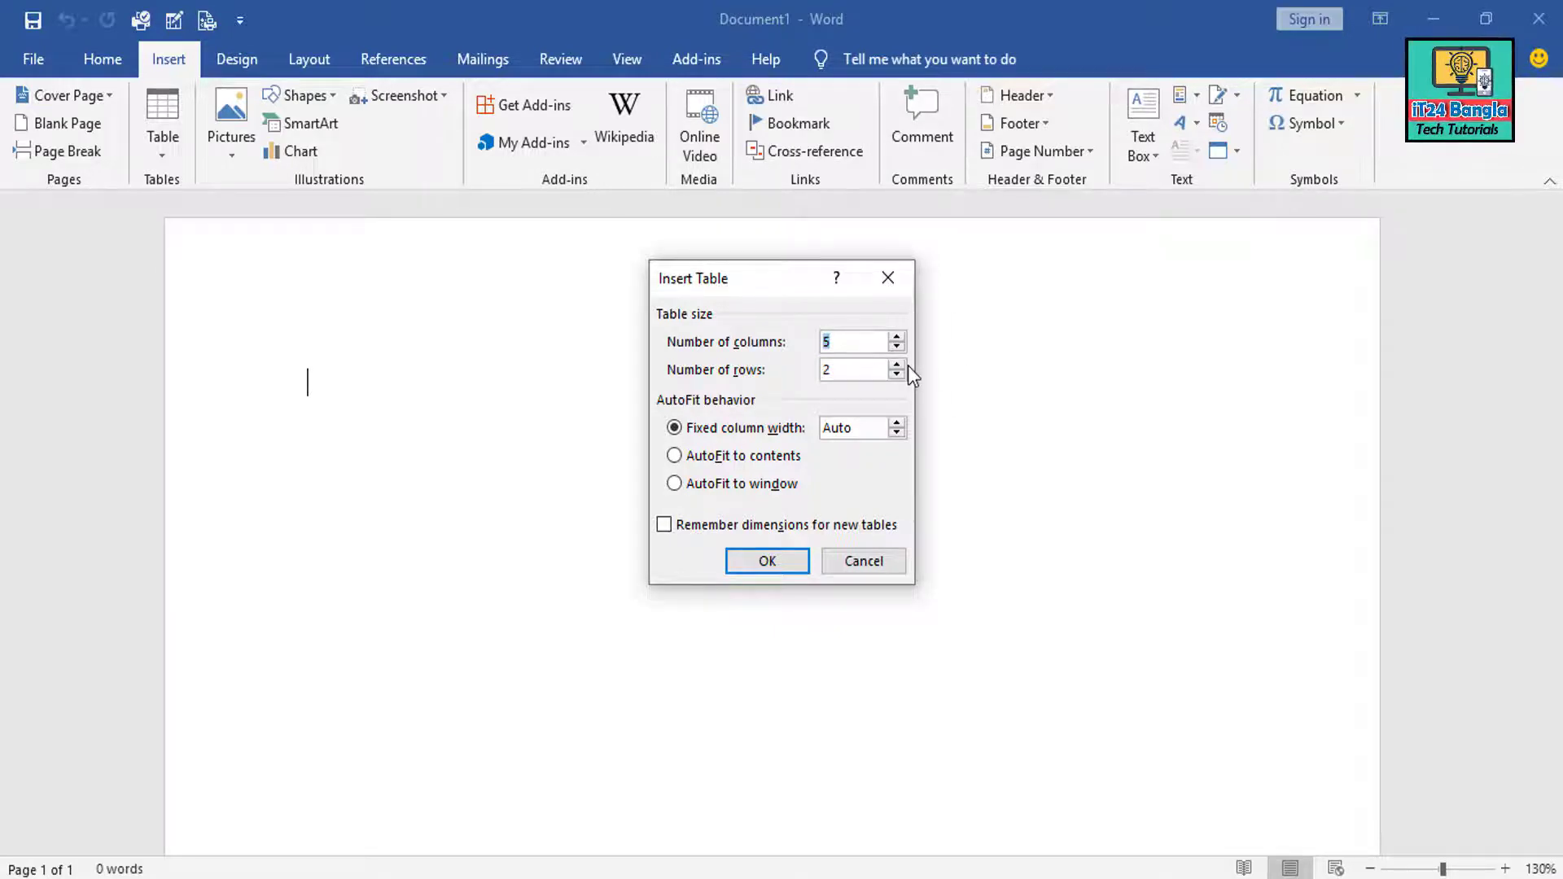
Insert an empty table with 6 columns and 5 rows
{"action": "type", "text": "6"}
{"action": "double_click", "coordinate": [845, 340]}
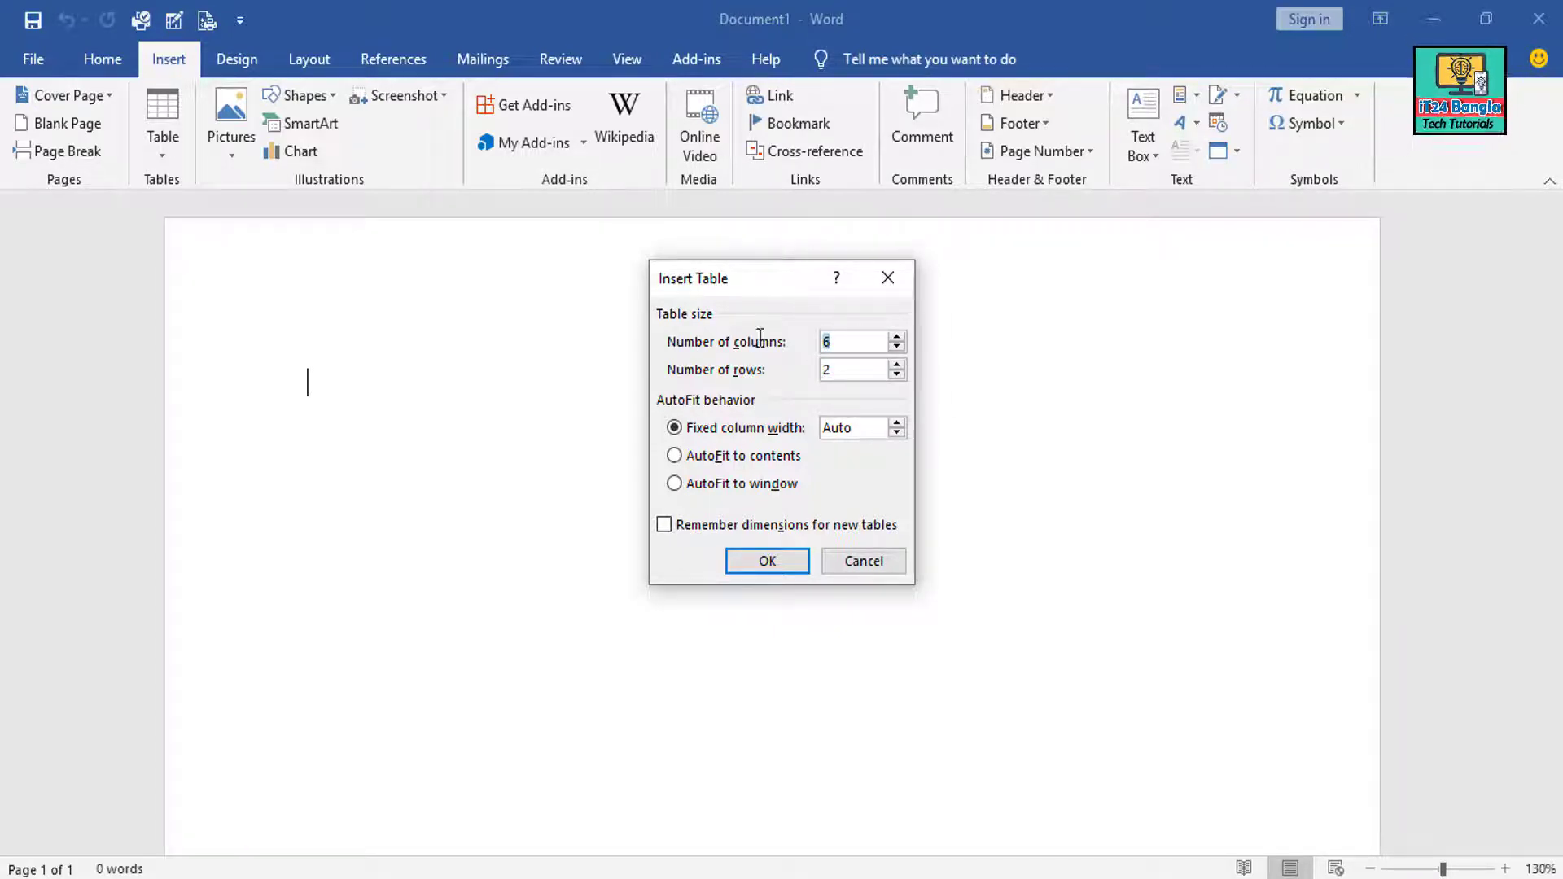
{"action": "double_click", "coordinate": [846, 370]}
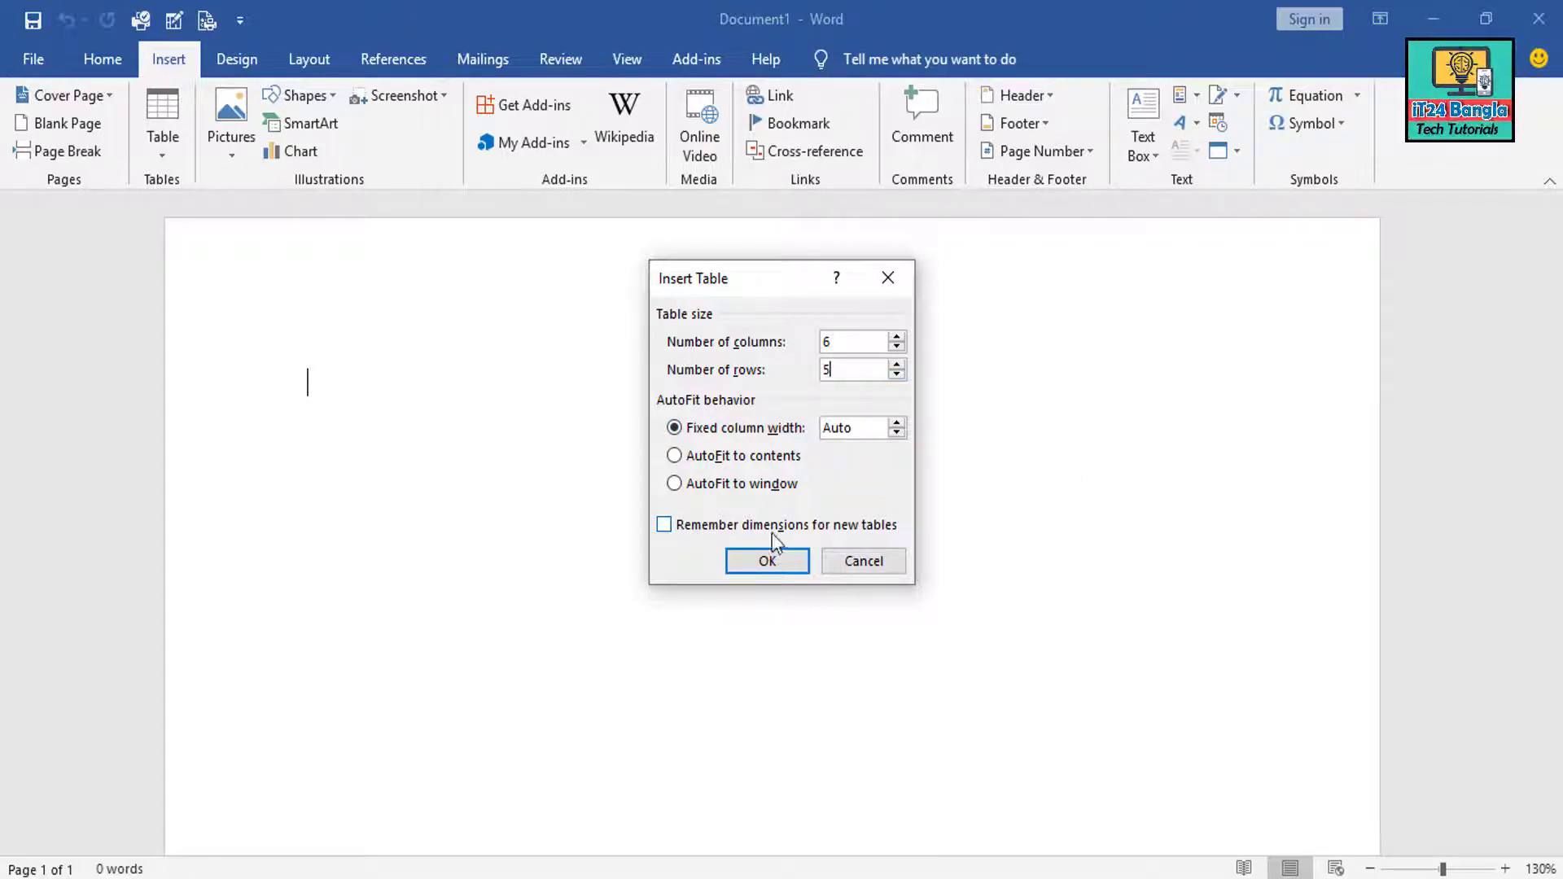
{"action": "left_click", "coordinate": [775, 570]}
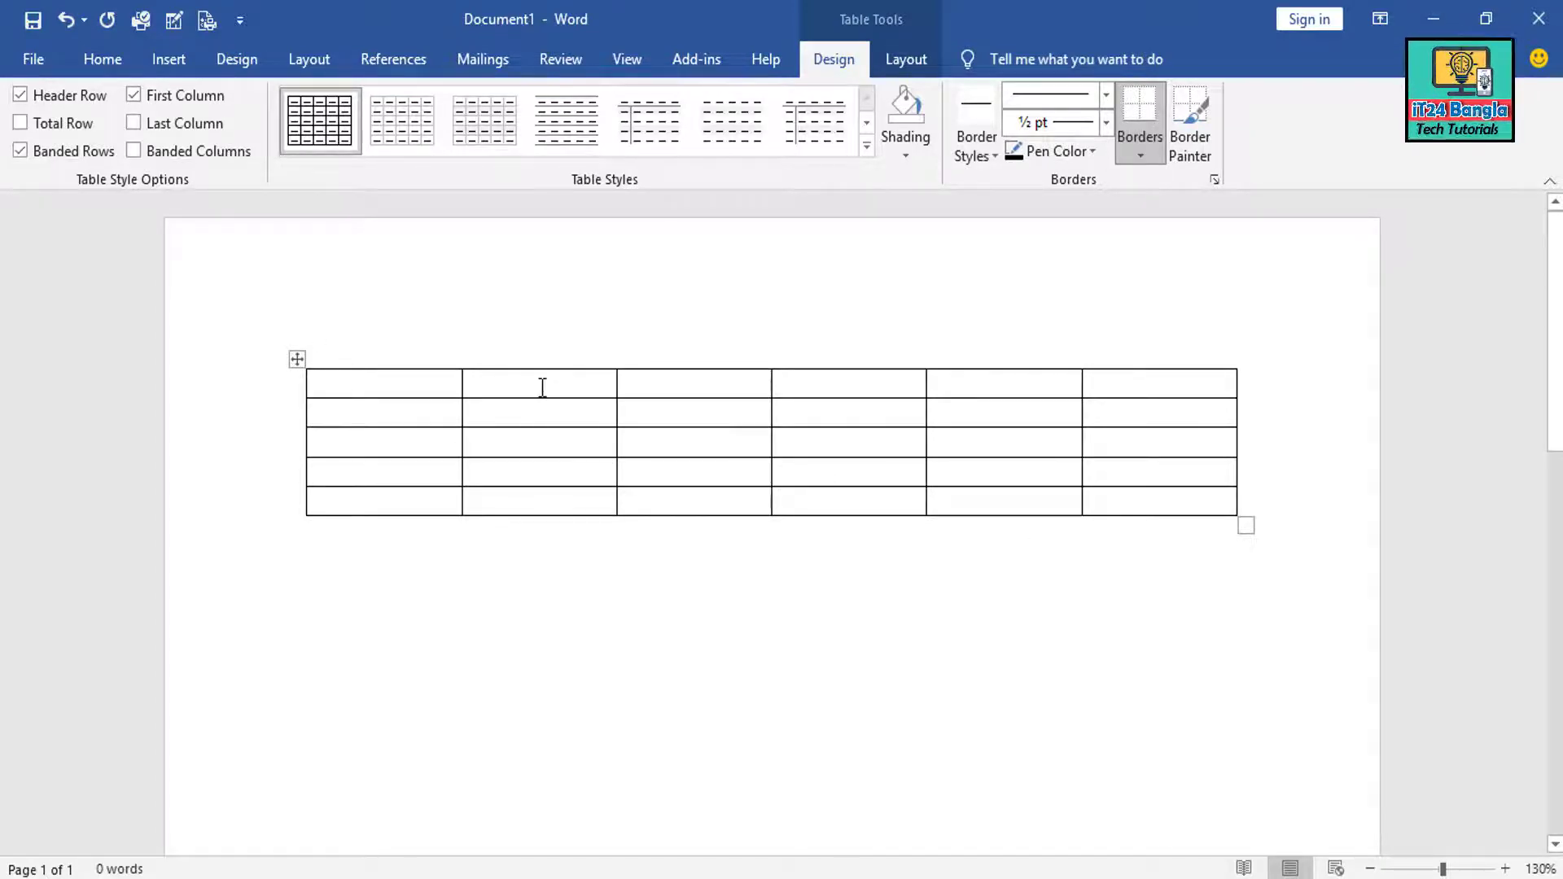
Delete the table's fifth column
{"action": "left_click", "coordinate": [1015, 367]}
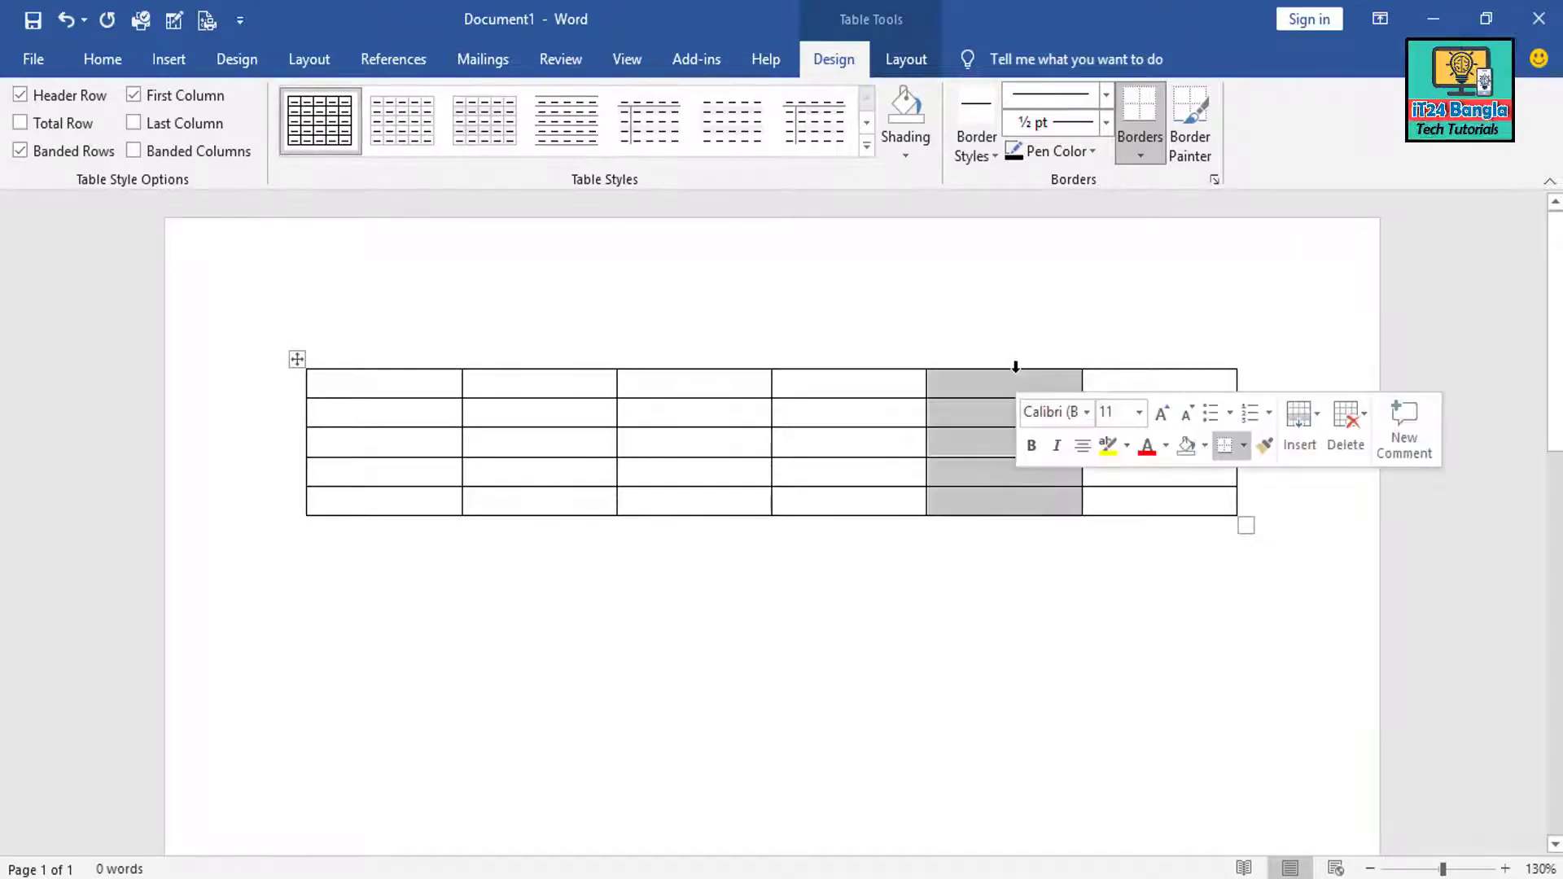
{"action": "left_click", "coordinate": [1022, 384]}
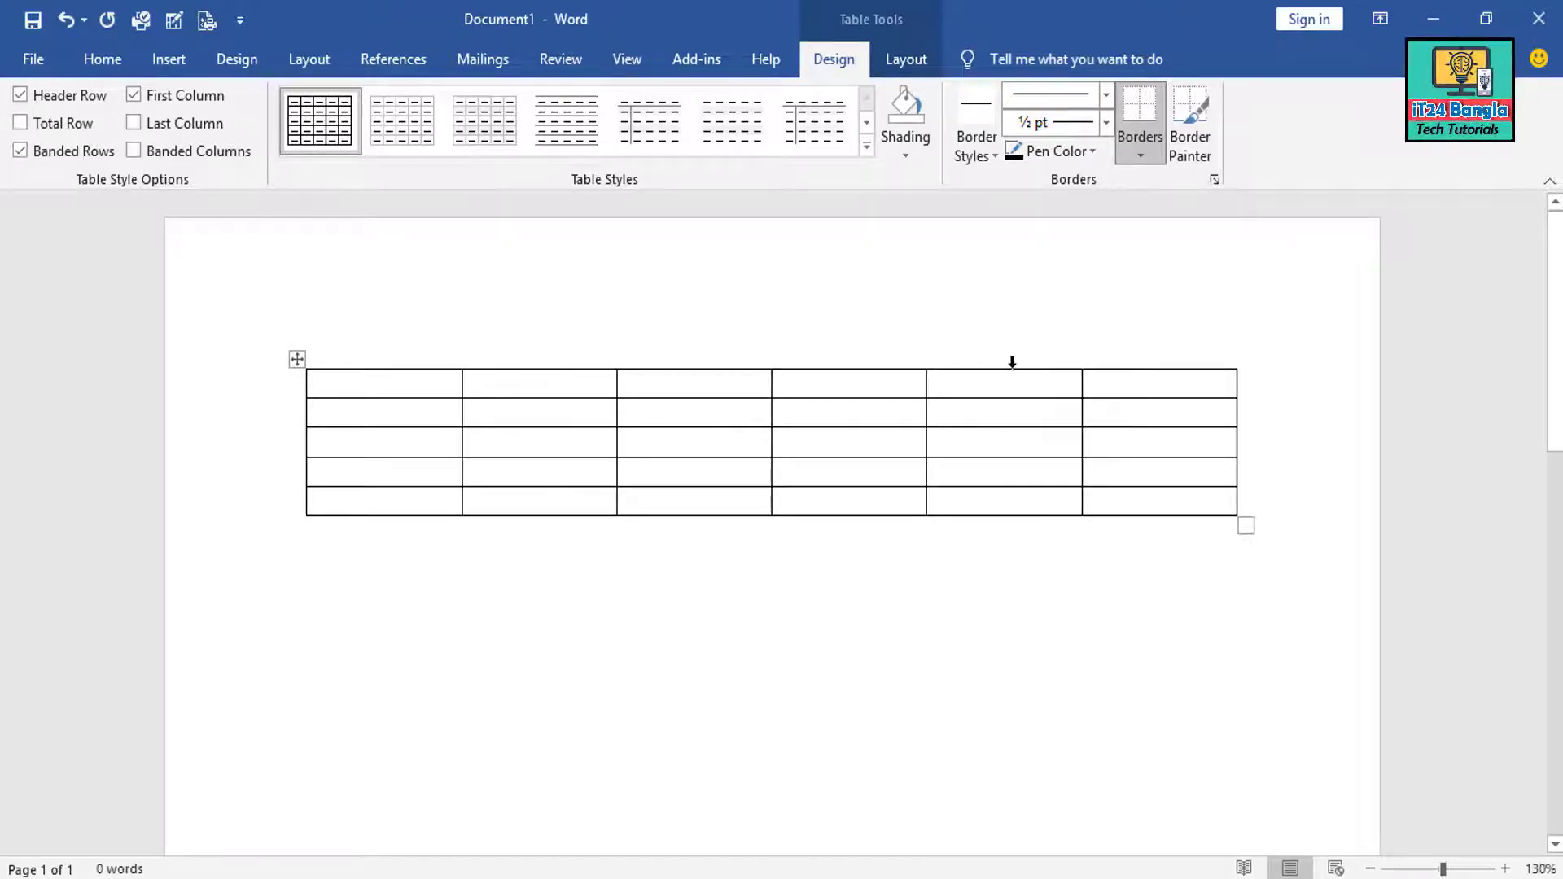
{"action": "left_click", "coordinate": [1012, 361]}
{"action": "right_click", "coordinate": [1002, 384]}
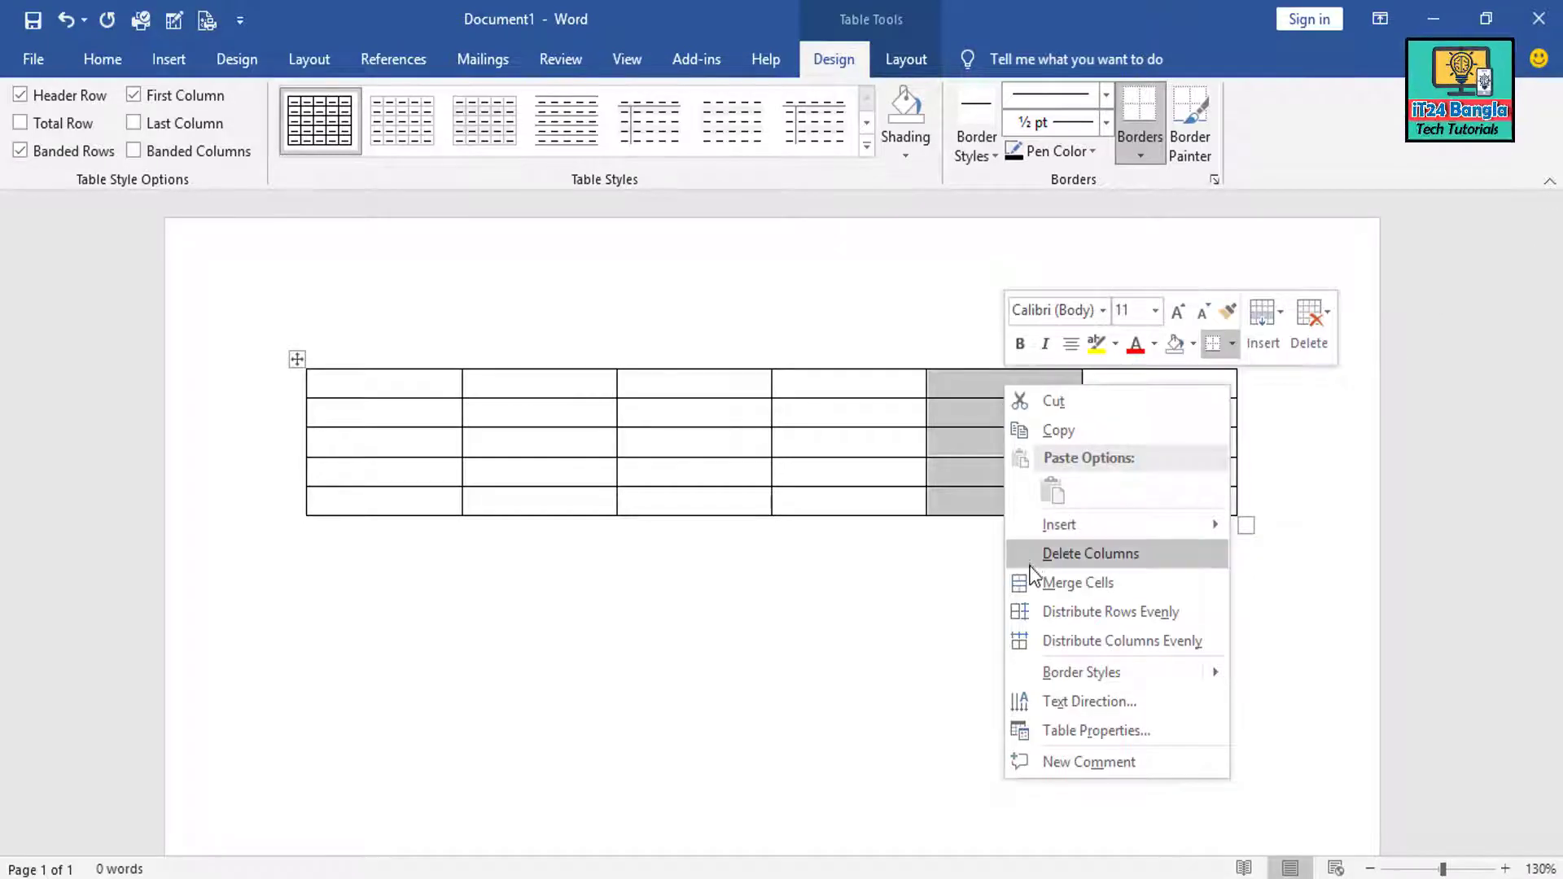
{"action": "left_click", "coordinate": [1083, 555]}
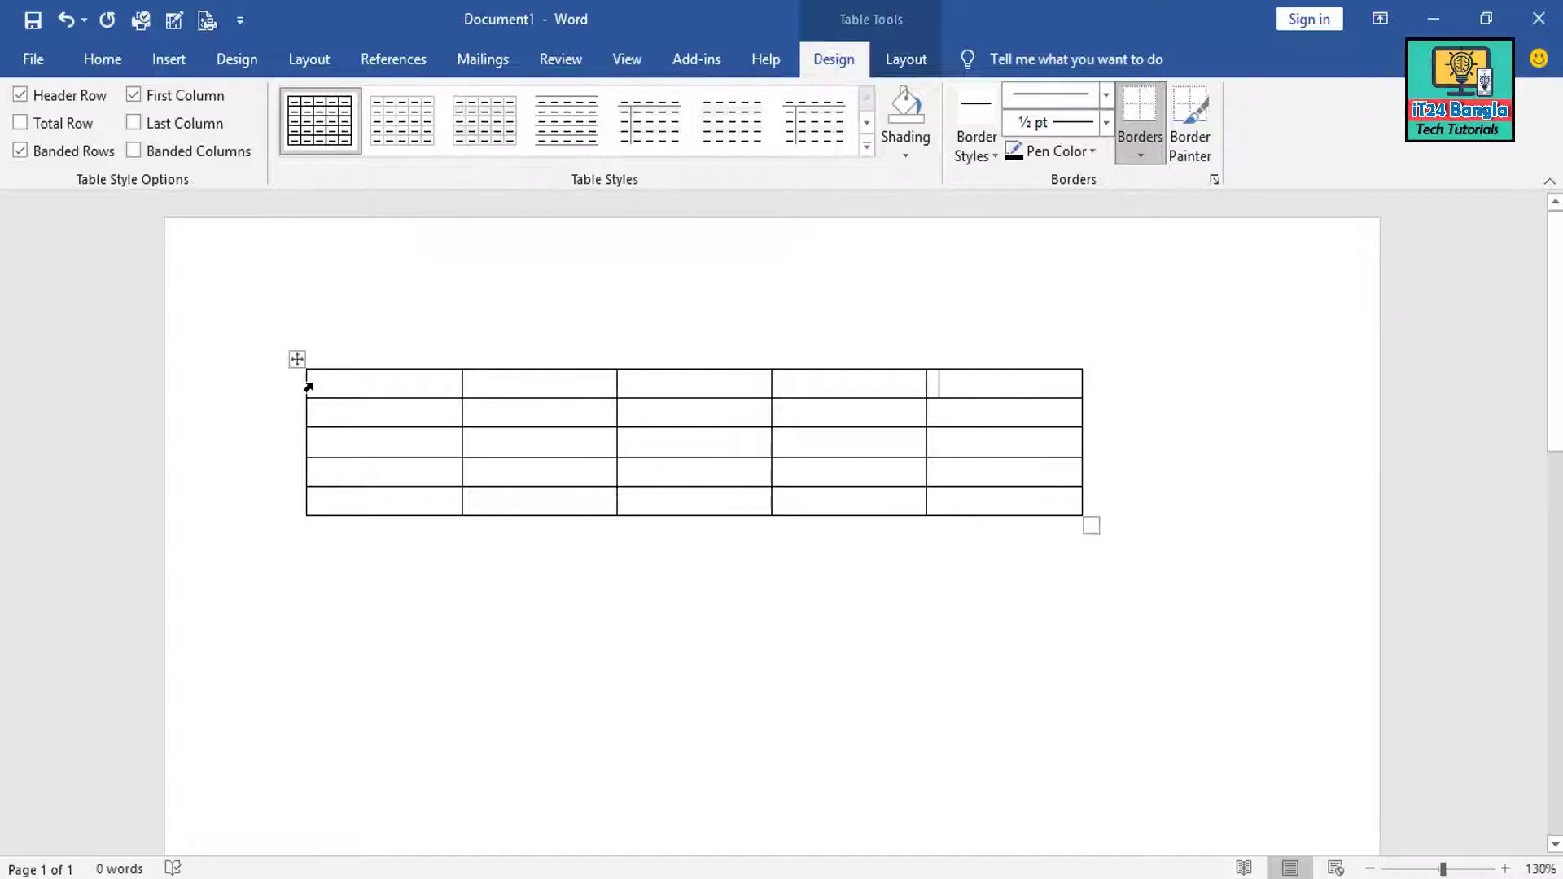
Delete the table's second row, leaving a 5×4 grid
{"action": "left_click", "coordinate": [269, 421]}
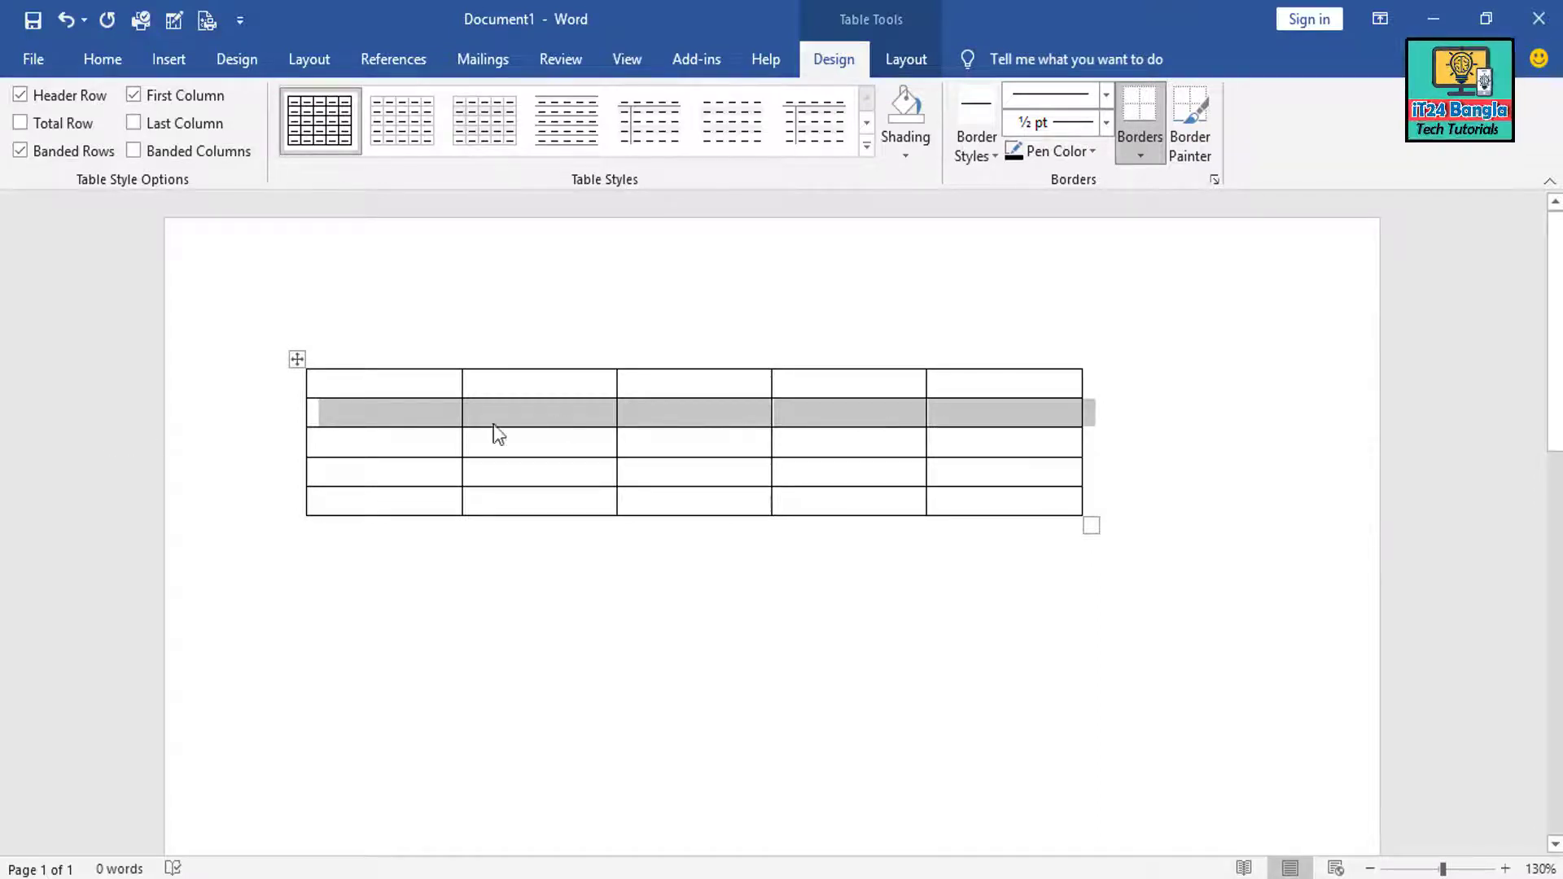
{"action": "right_click", "coordinate": [827, 421]}
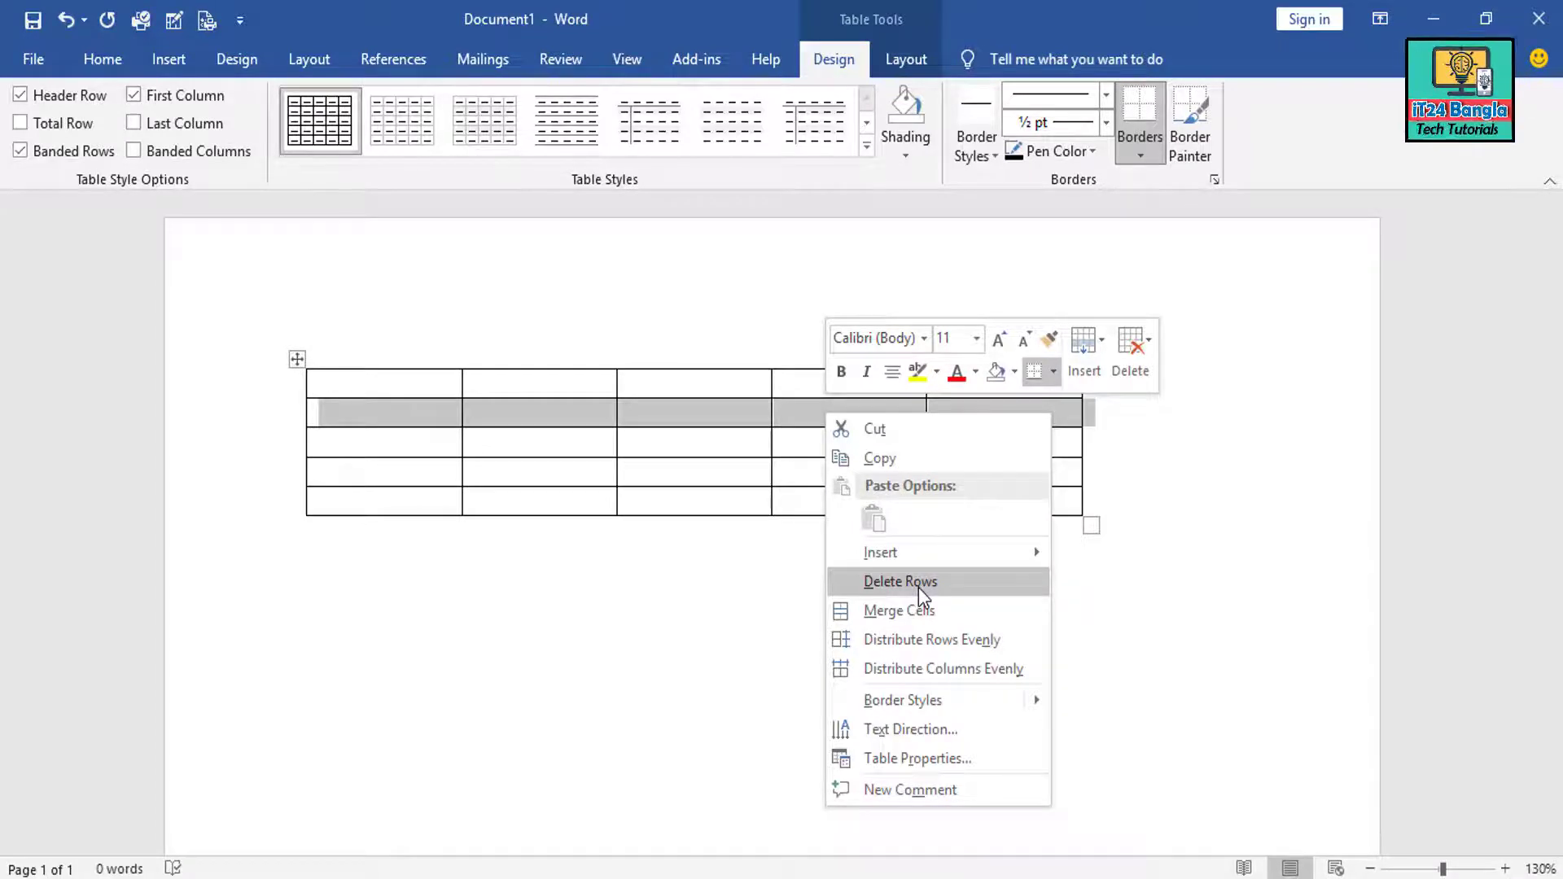
{"action": "left_click", "coordinate": [918, 588]}
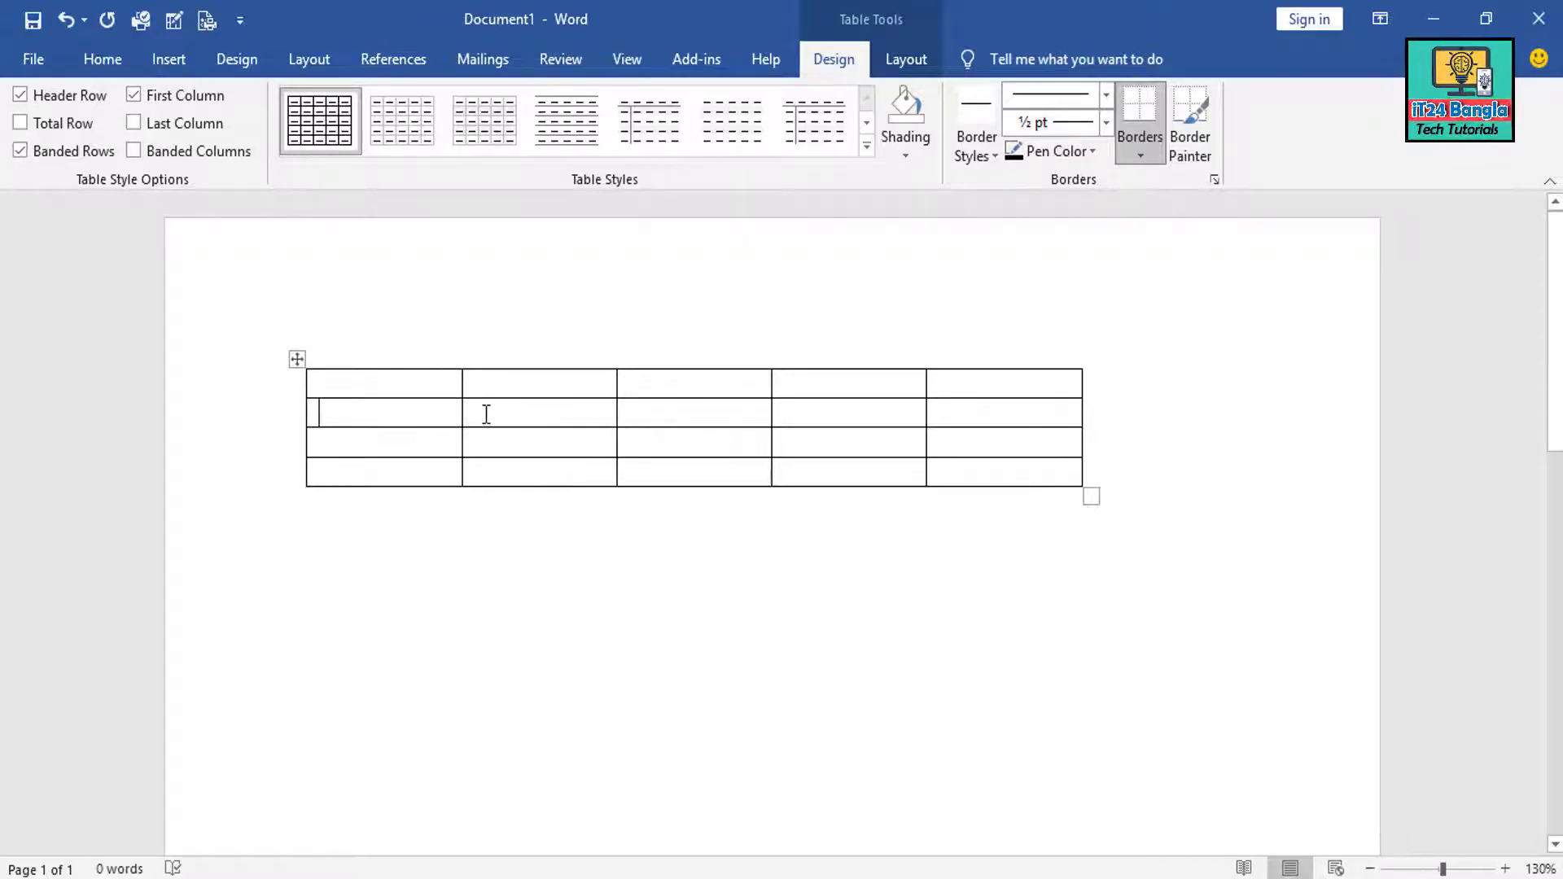
Merge the first two cells of row 2 into a single cell
{"action": "left_click_drag", "start_coordinate": [513, 415], "coordinate": [409, 415]}
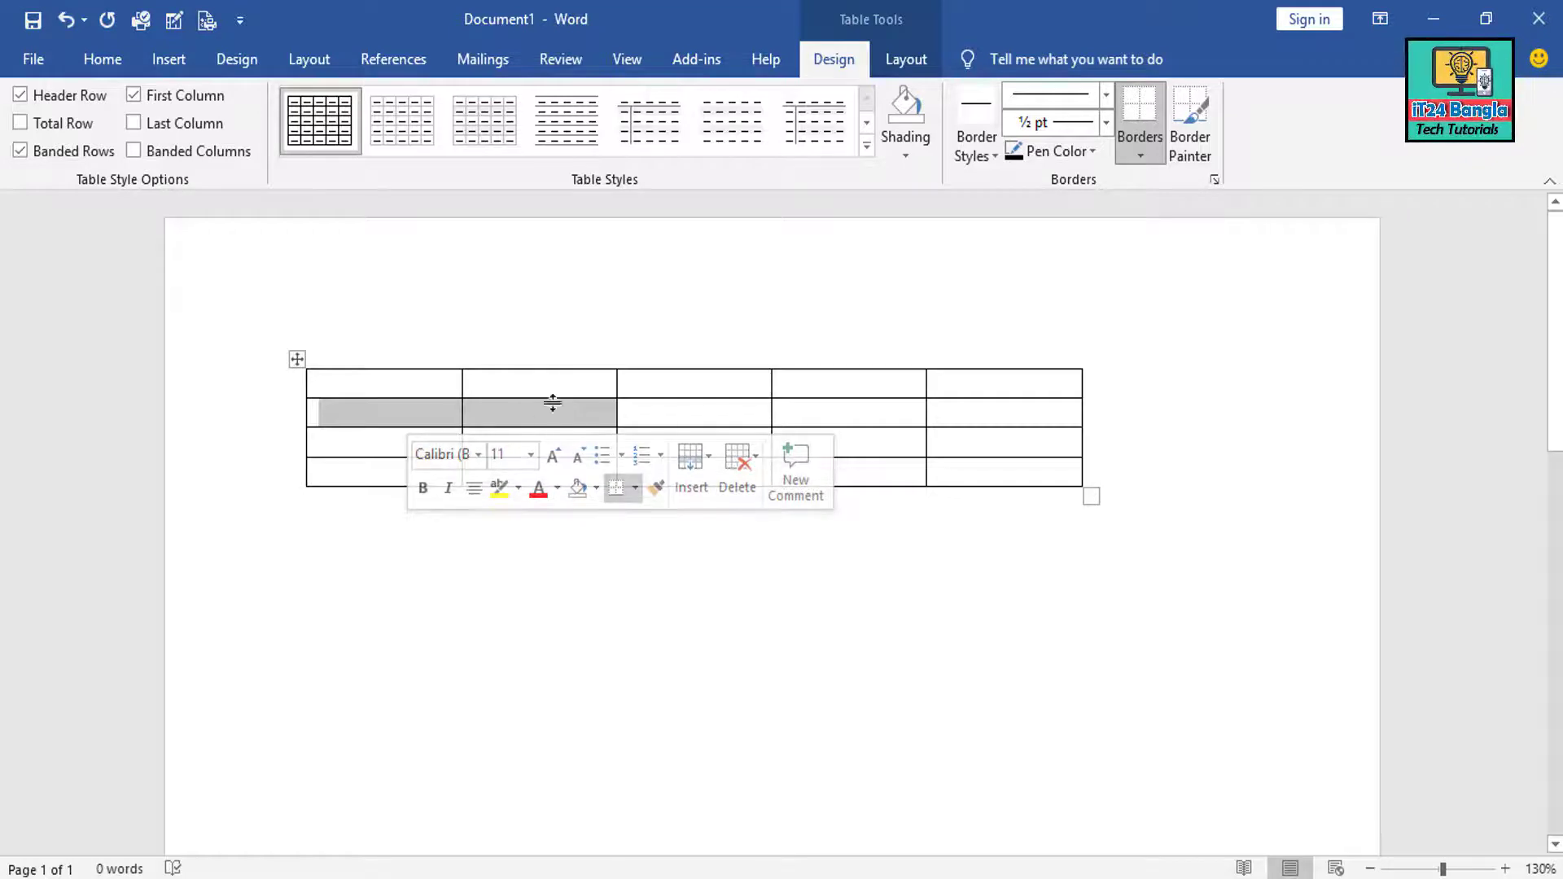
{"action": "left_click_drag", "start_coordinate": [578, 411], "coordinate": [409, 422]}
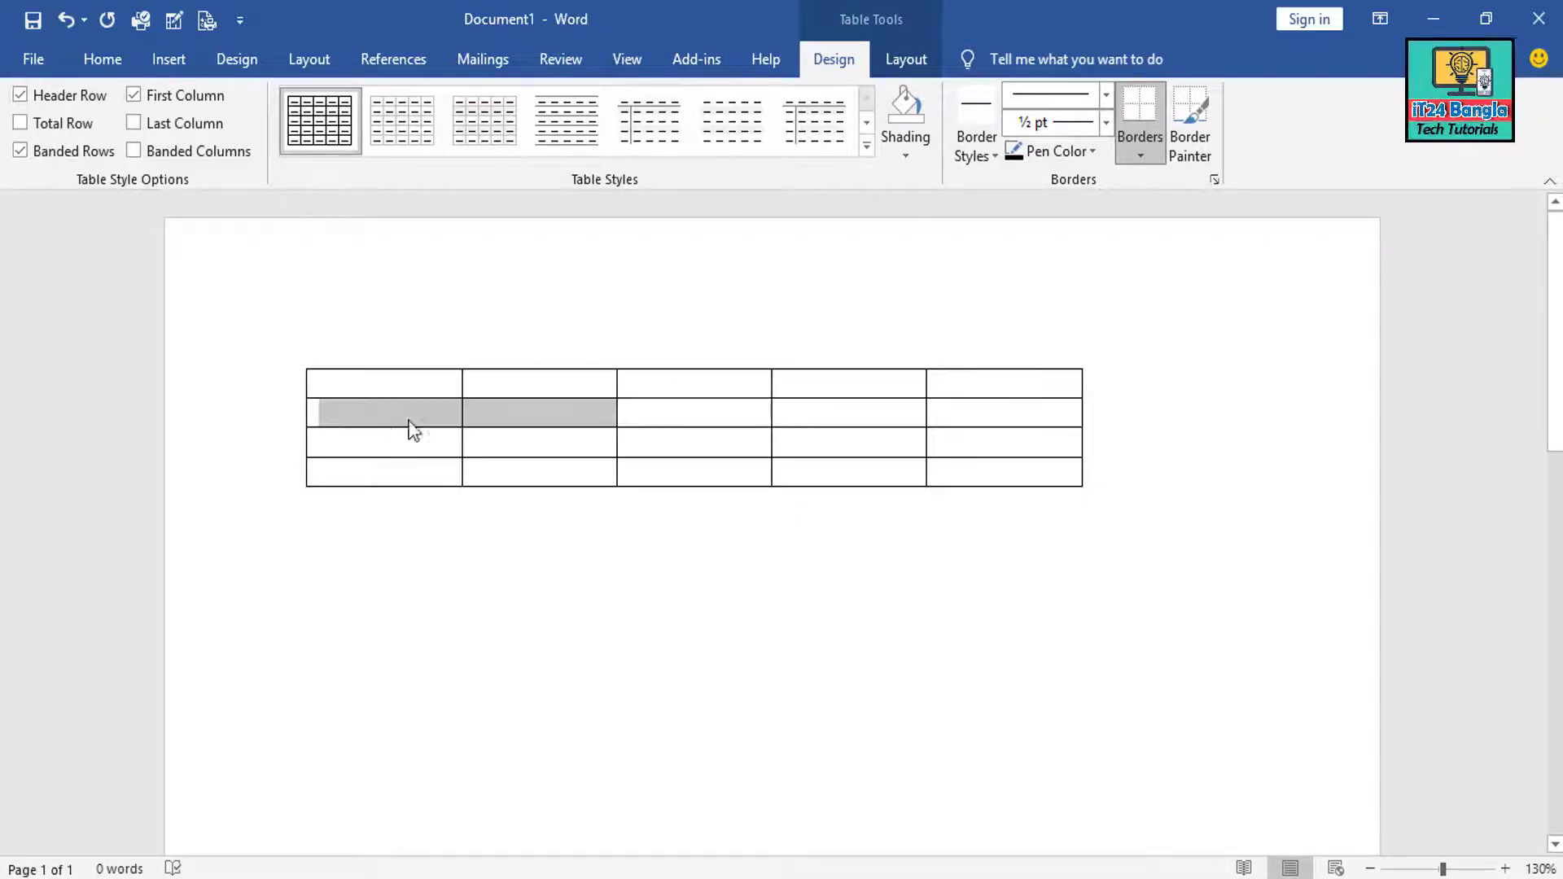
{"action": "right_click", "coordinate": [523, 420]}
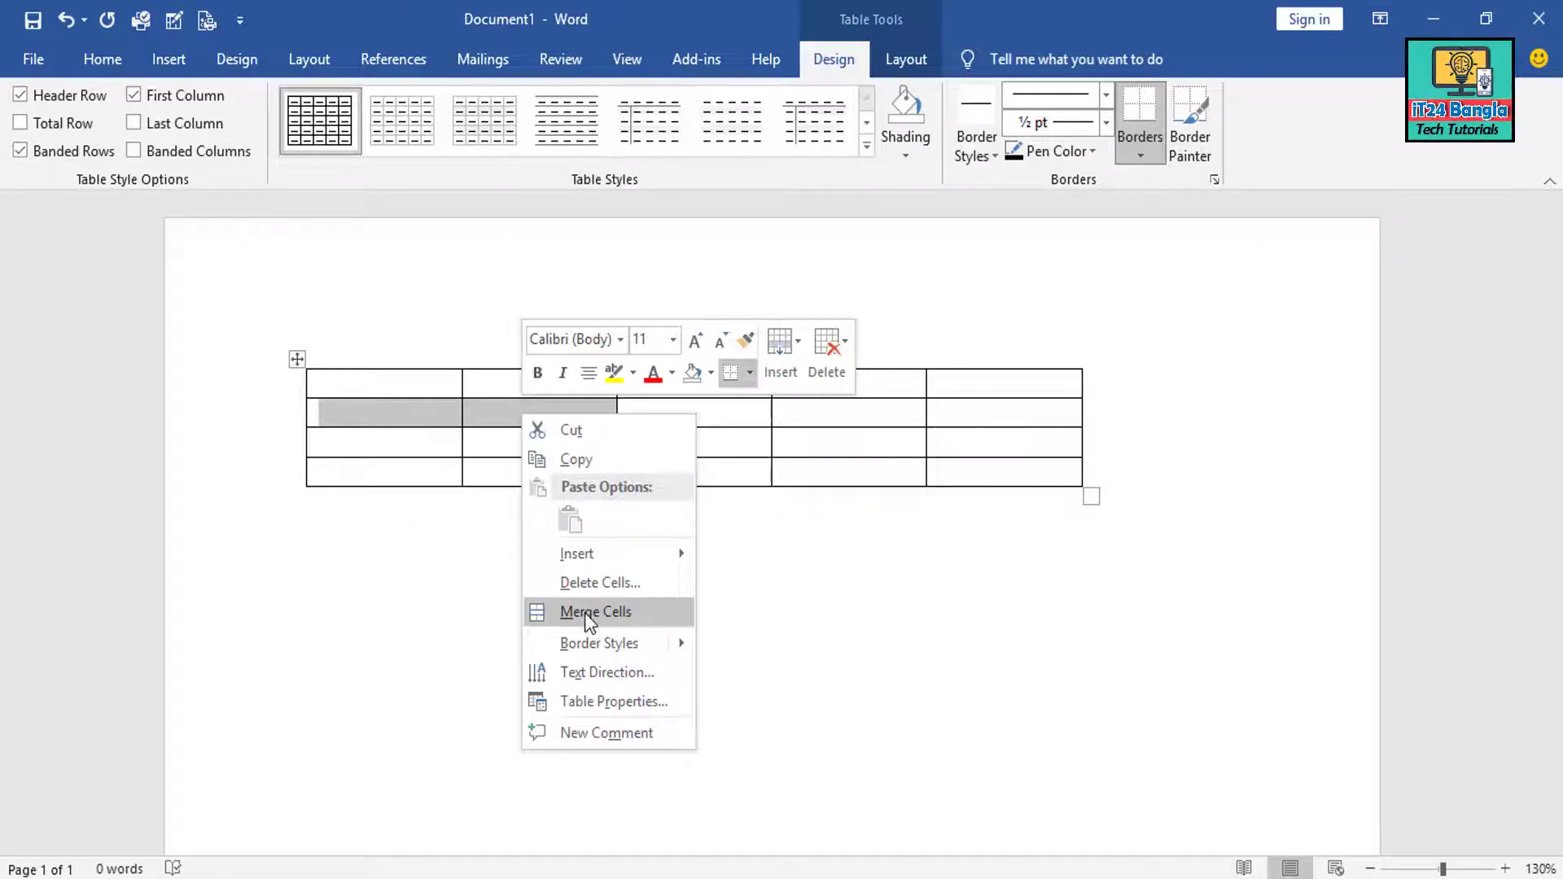
{"action": "left_click", "coordinate": [608, 612]}
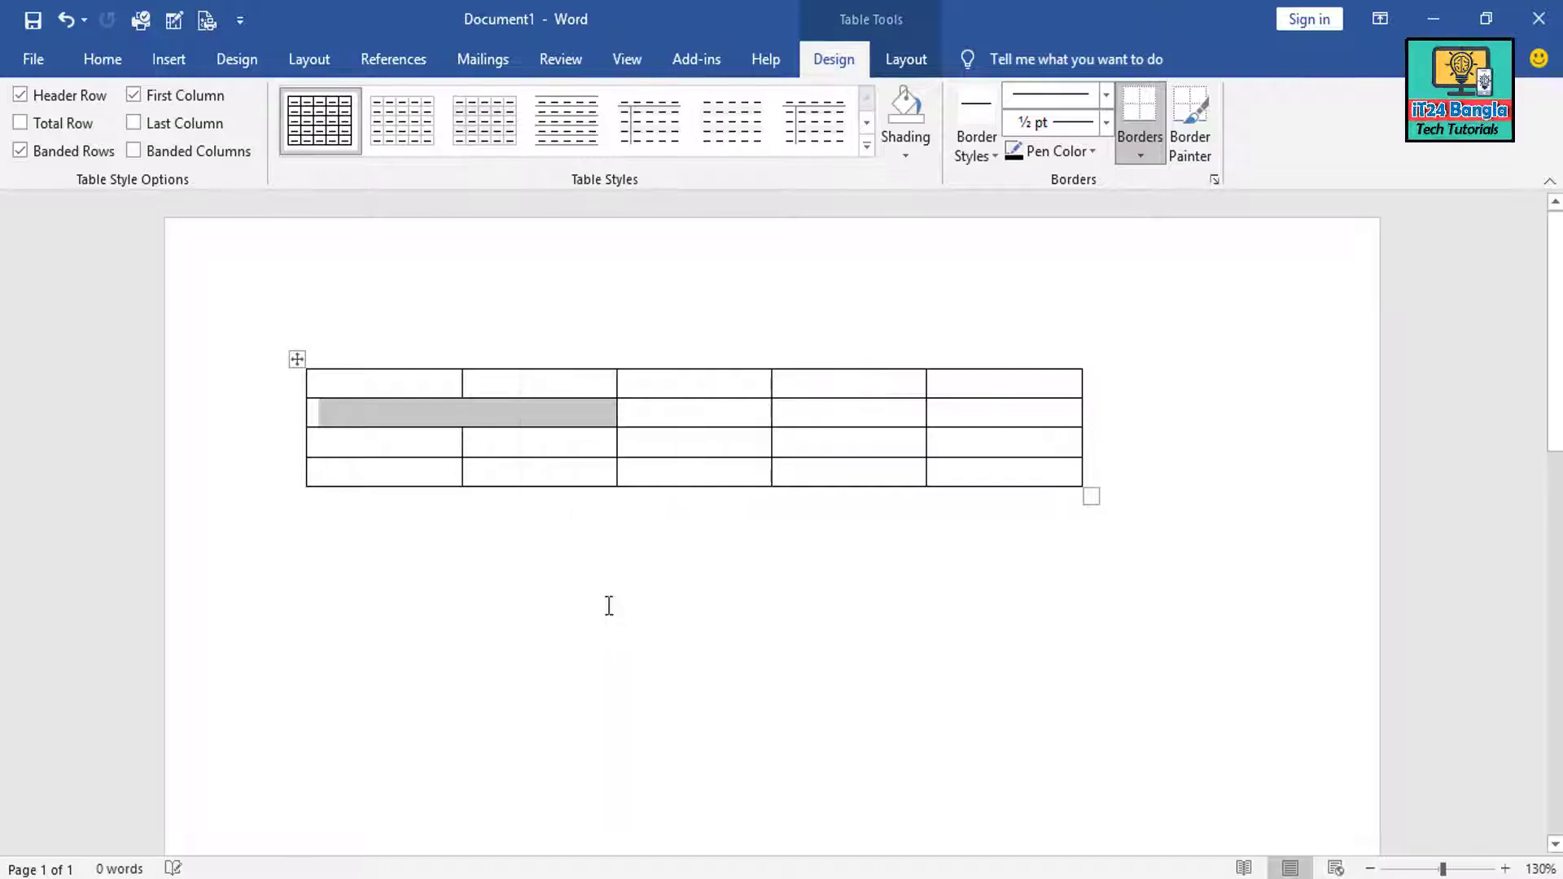
Move the fourth row out into its own separate table with Alt+Shift+Down
{"action": "left_click", "coordinate": [194, 451]}
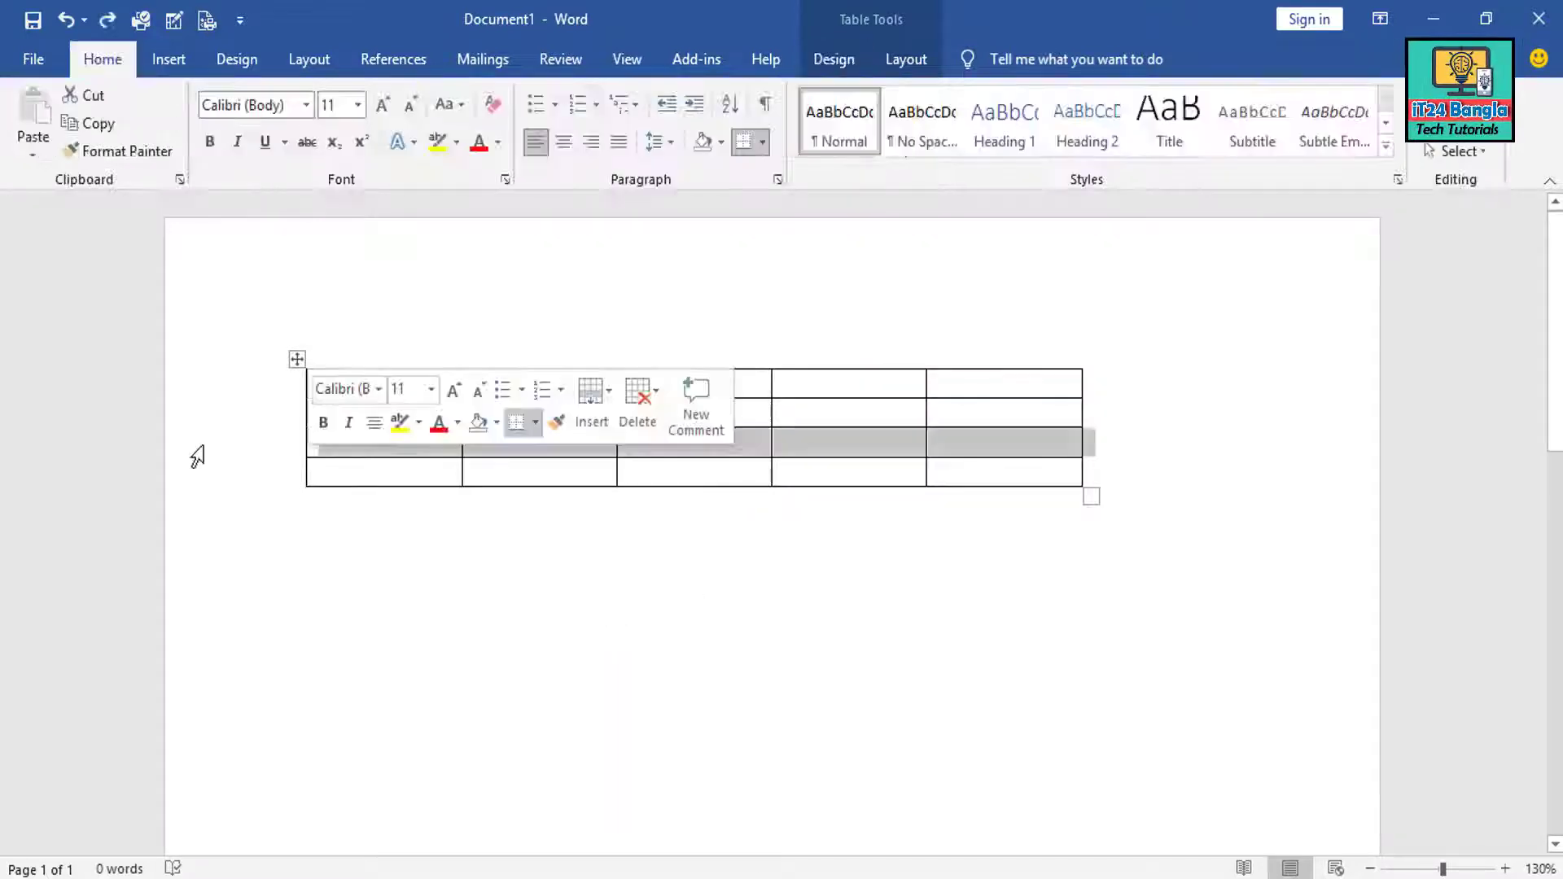
{"action": "left_click", "coordinate": [361, 494]}
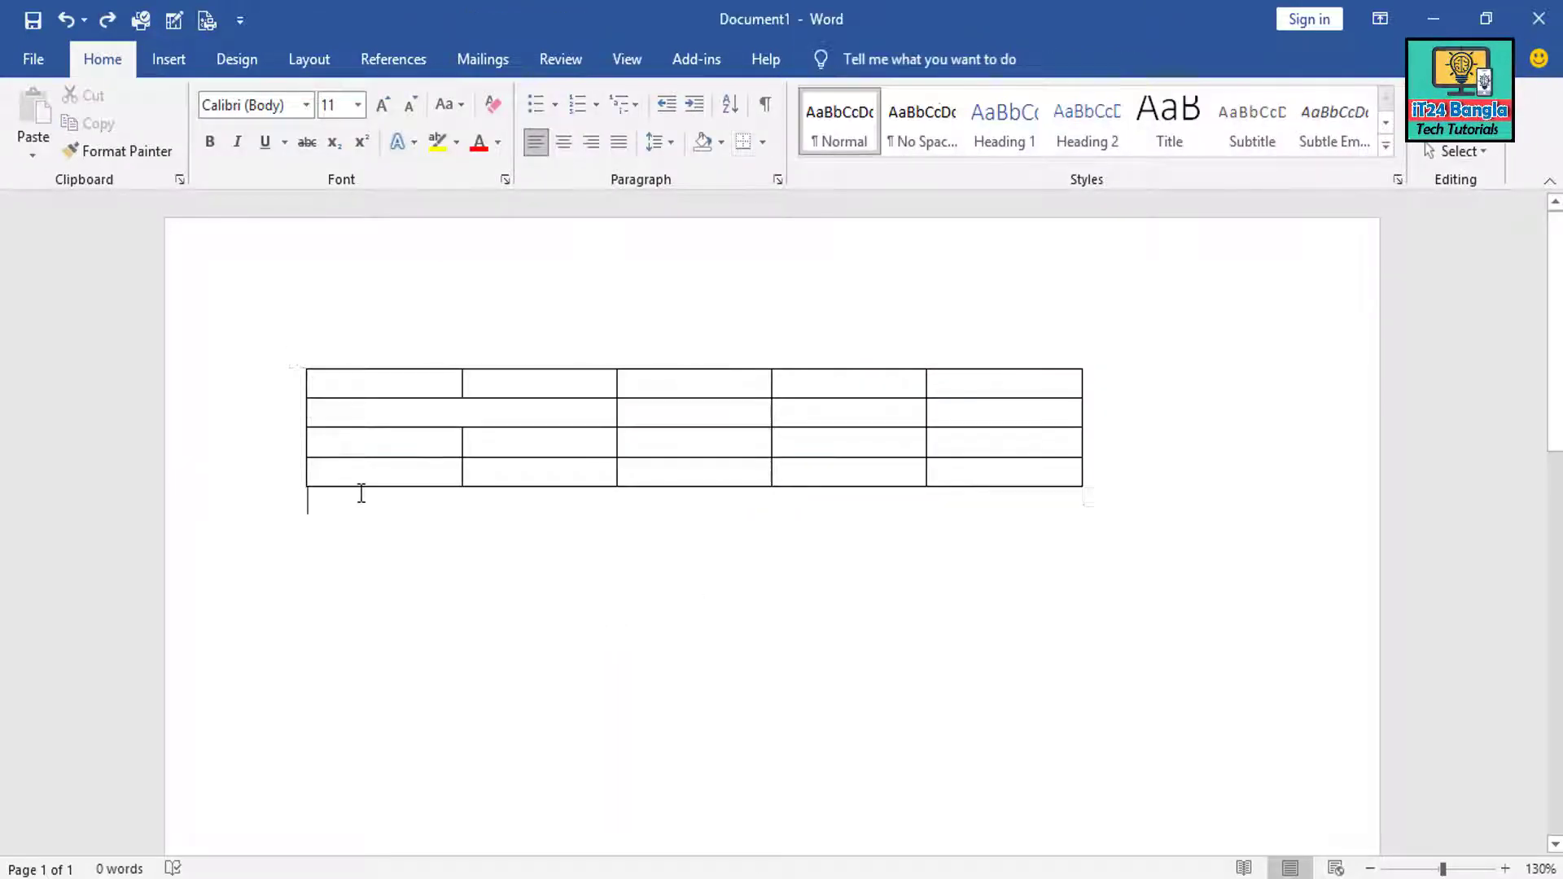
{"action": "left_click", "coordinate": [265, 452]}
{"action": "left_click", "coordinate": [236, 477]}
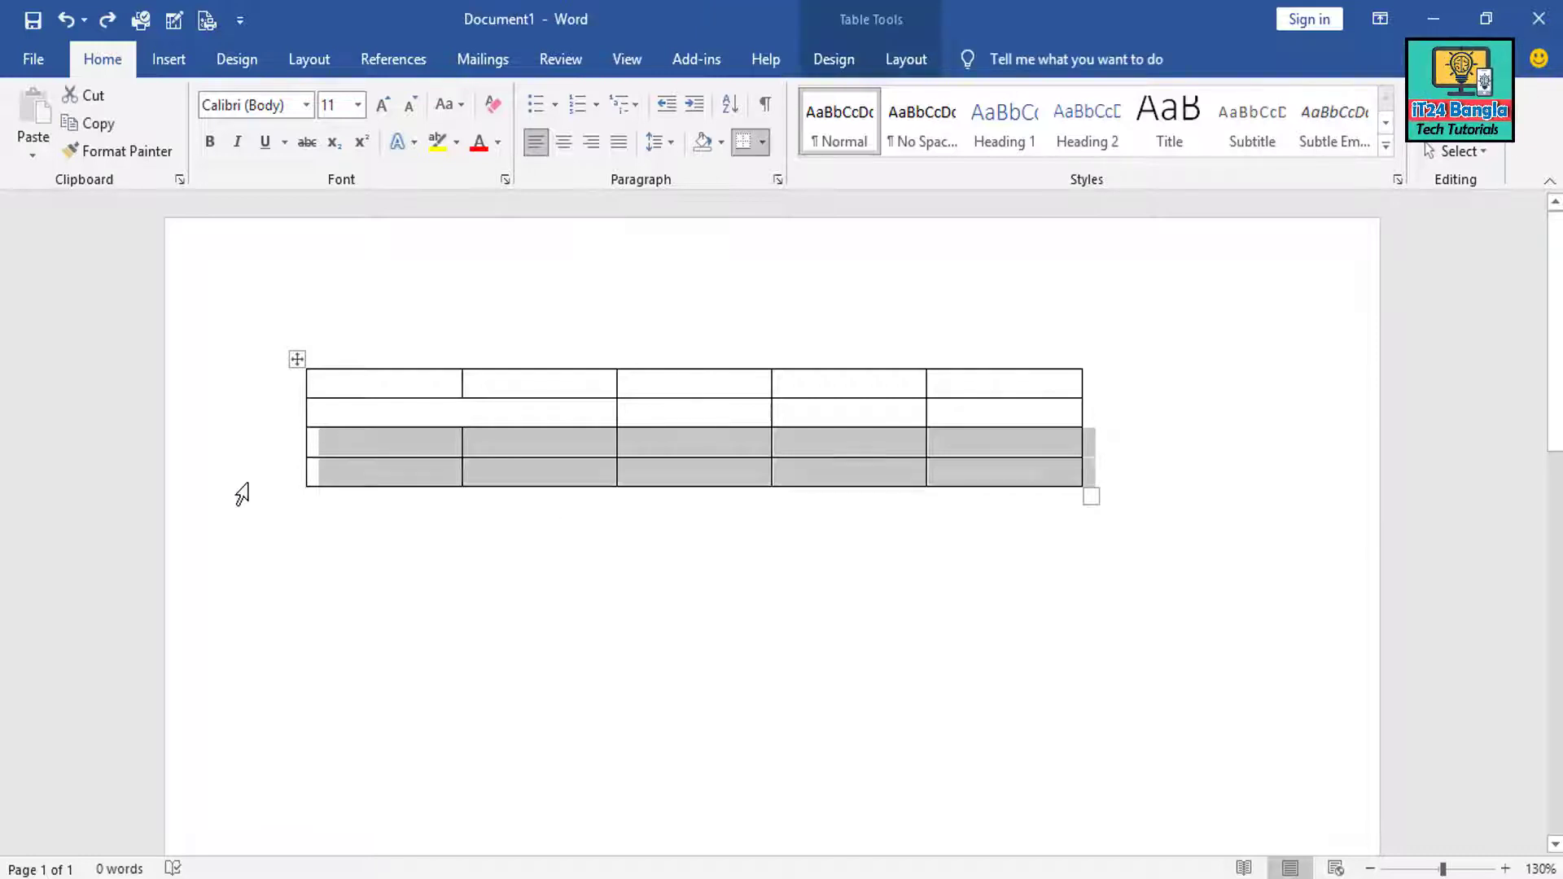
{"action": "left_click", "coordinate": [489, 491]}
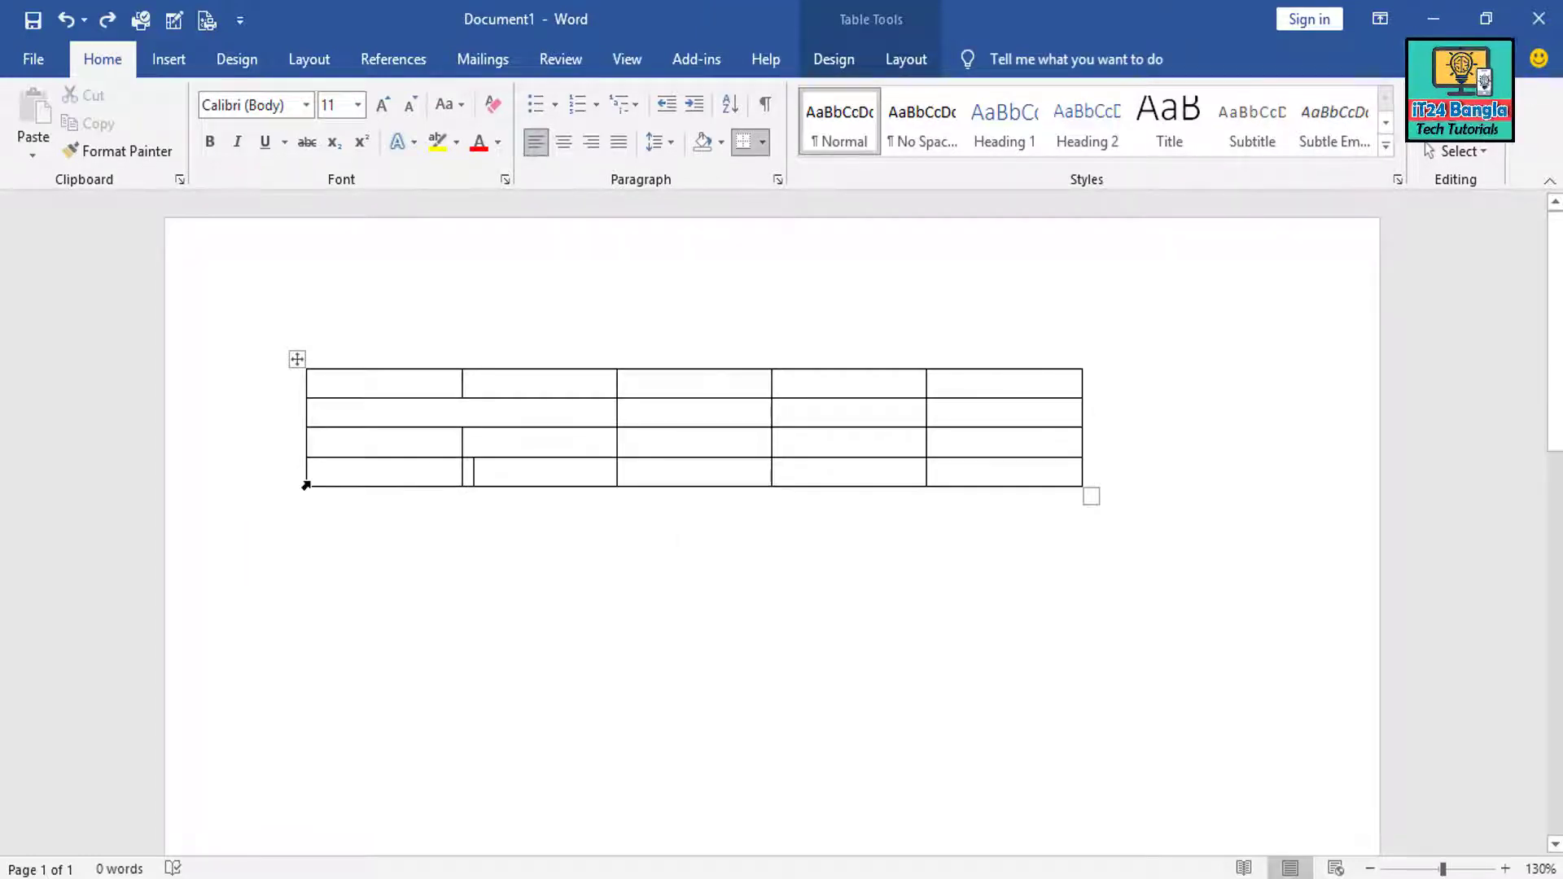
{"action": "left_click", "coordinate": [268, 480]}
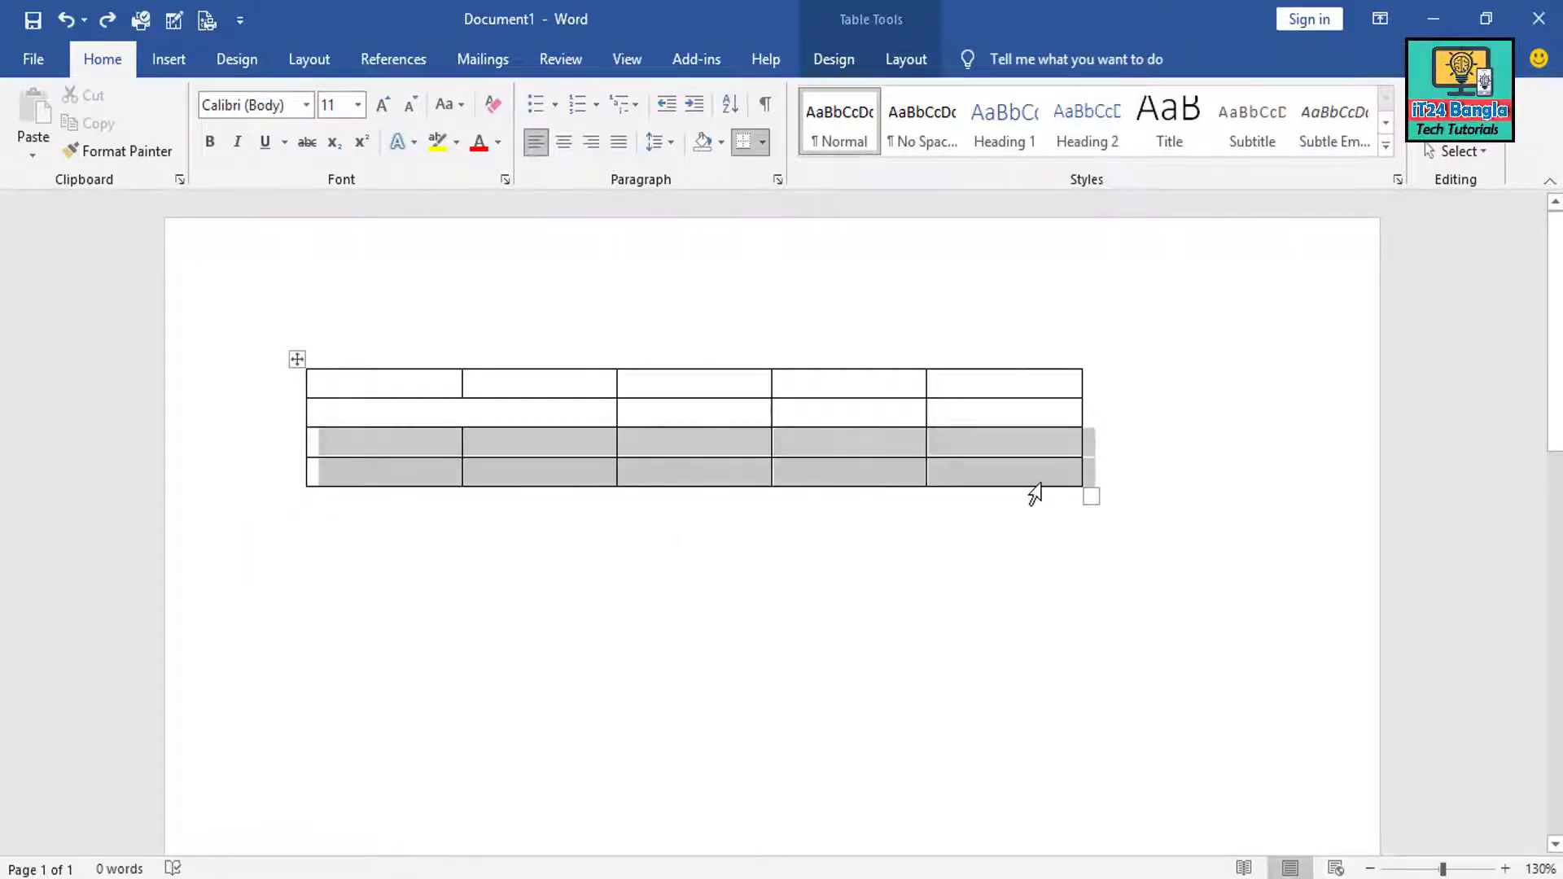
{"action": "left_click_drag", "start_coordinate": [393, 492], "coordinate": [1012, 481]}
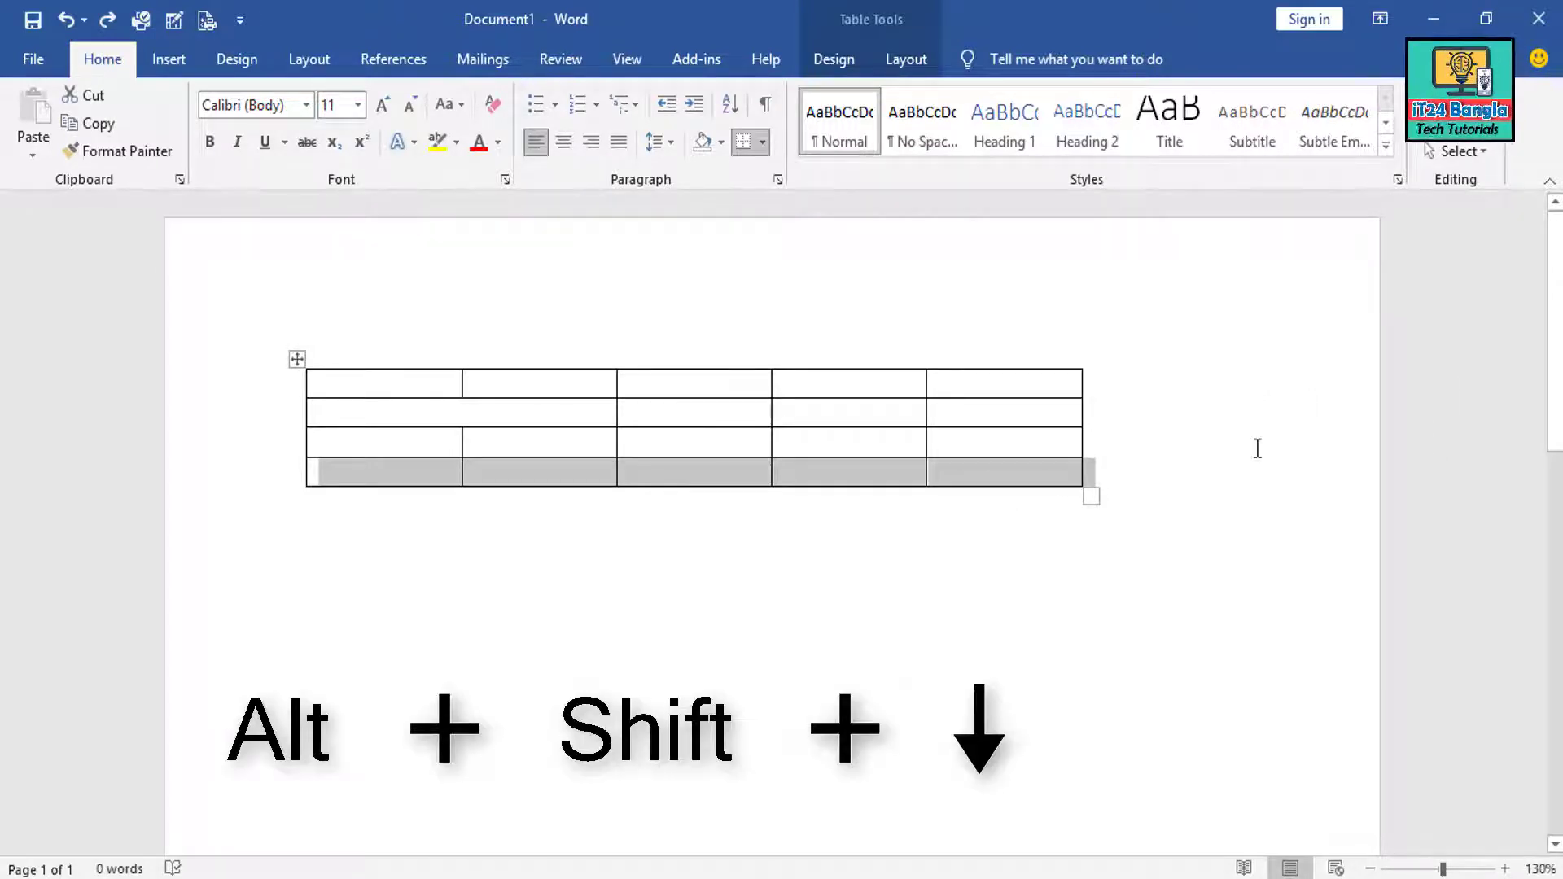
{"action": "key", "text": "alt+shift+Down"}
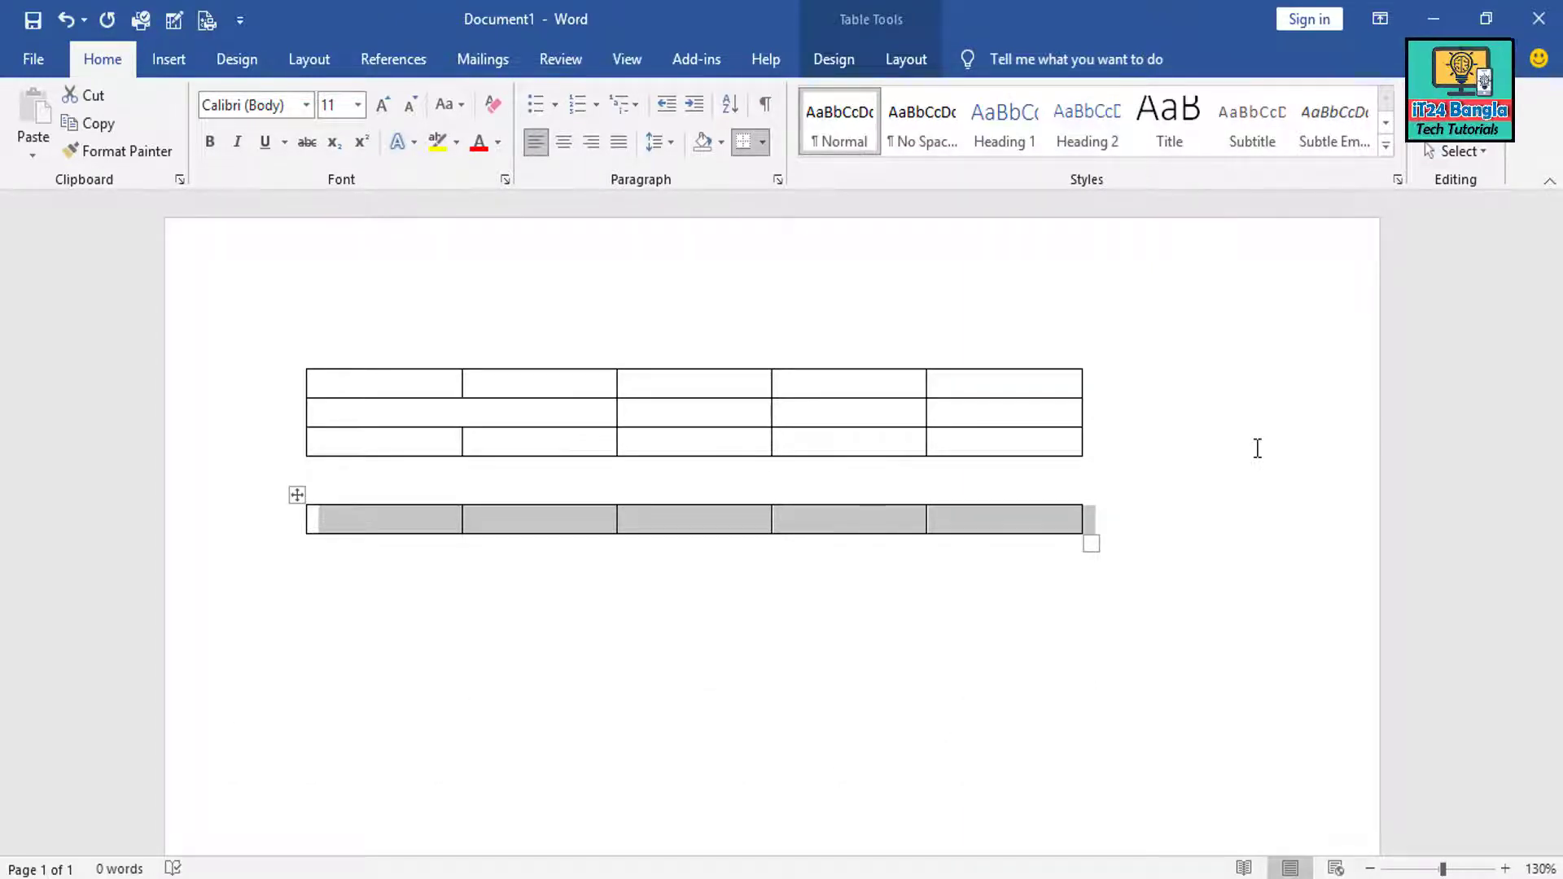
Undo the last change and split the table above its third row with Ctrl+Shift+Enter
{"action": "left_click", "coordinate": [711, 484]}
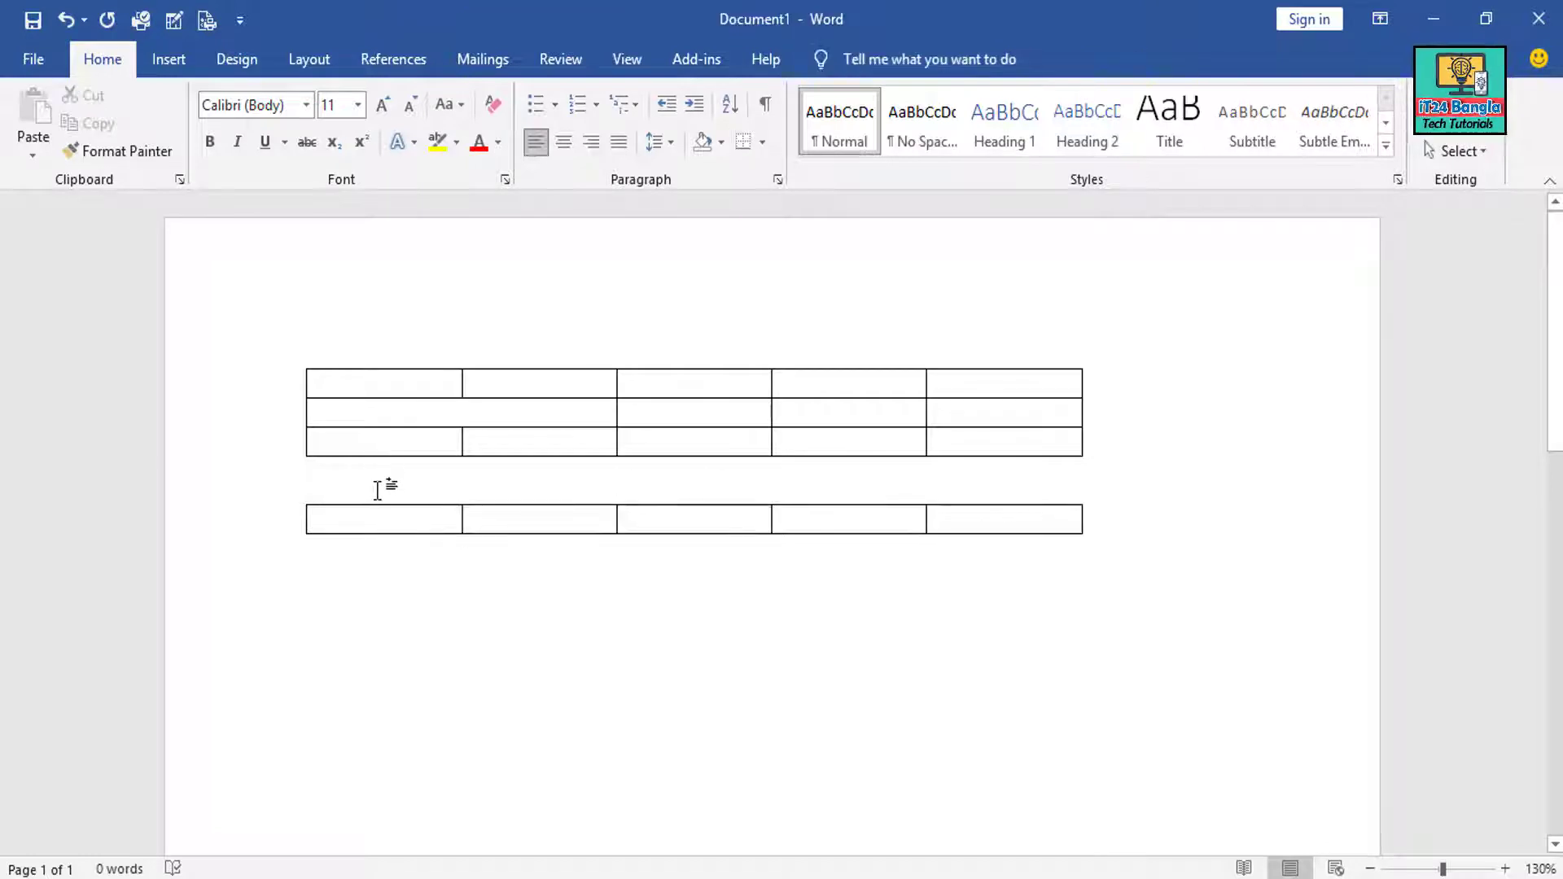
{"action": "left_click", "coordinate": [717, 423]}
{"action": "left_click", "coordinate": [698, 520]}
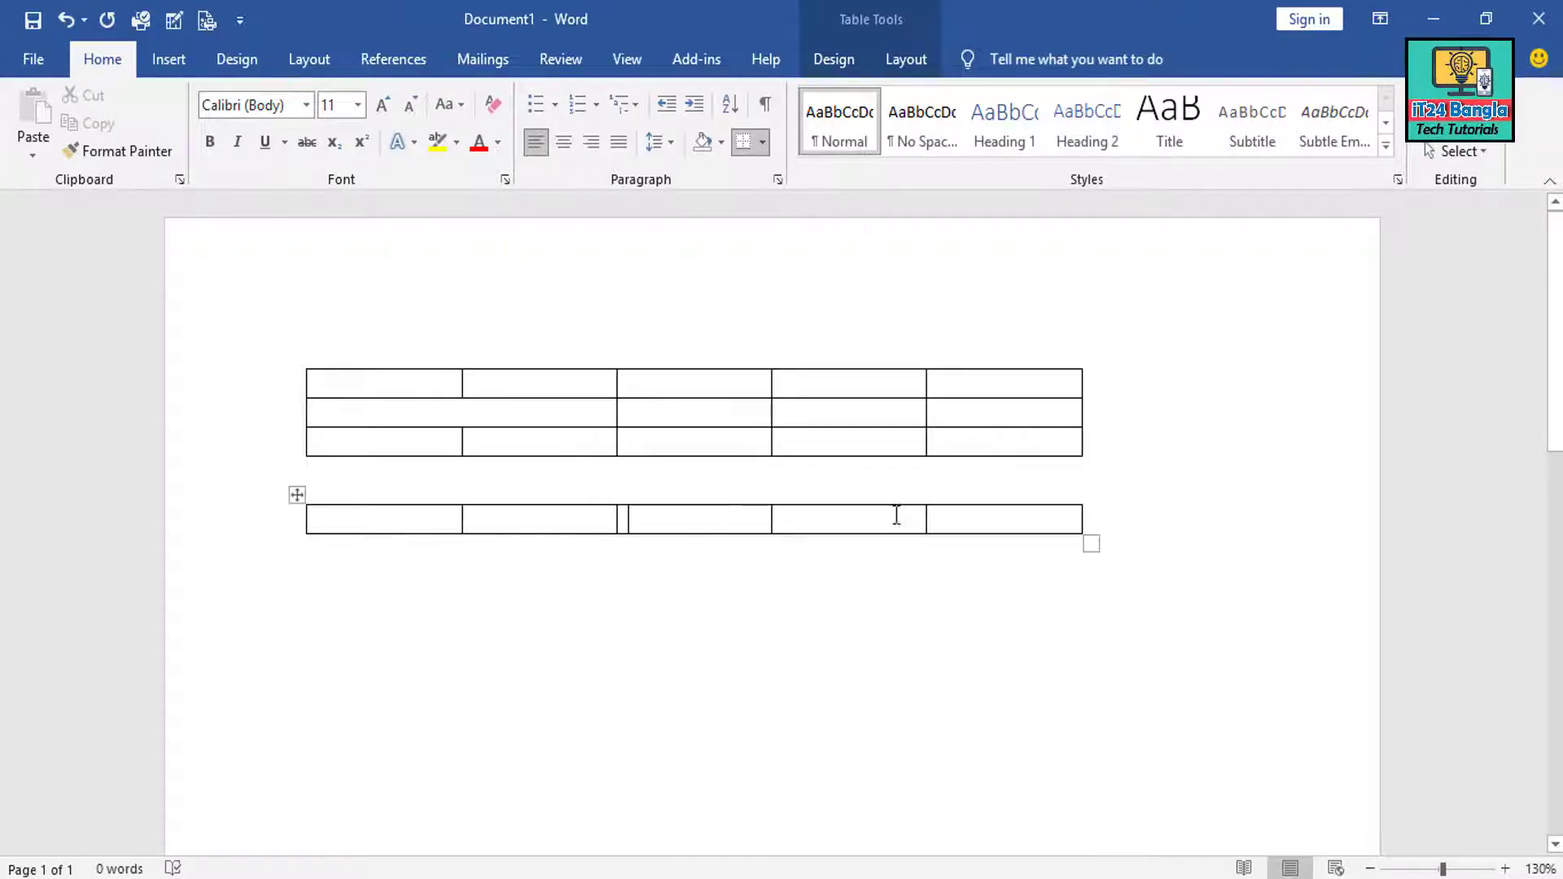
{"action": "key", "text": "ctrl+z"}
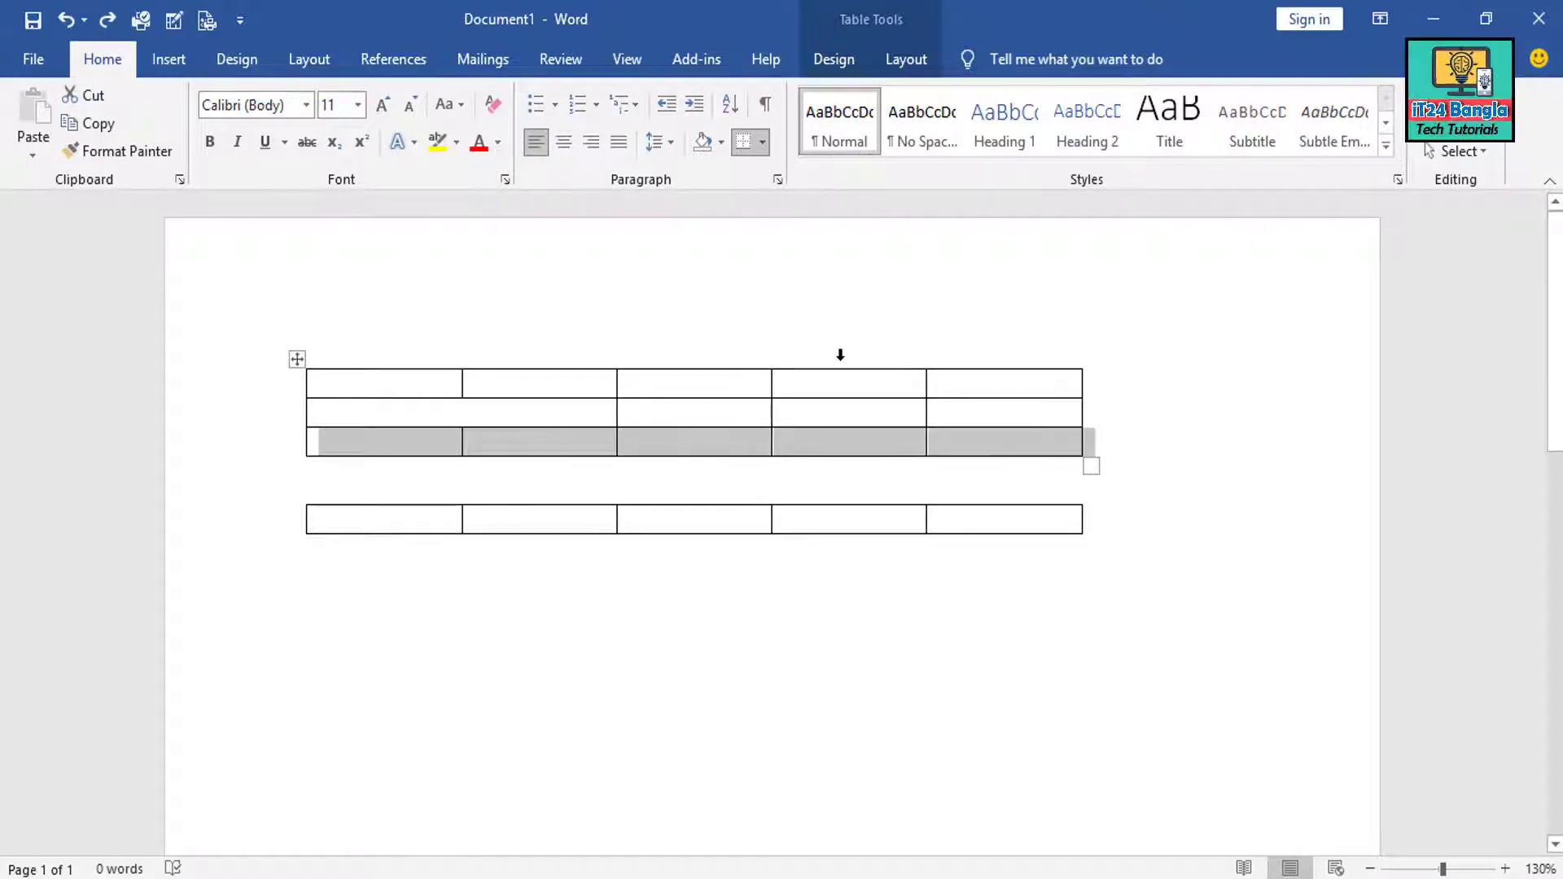
{"action": "key", "text": "ctrl+shift+Return"}
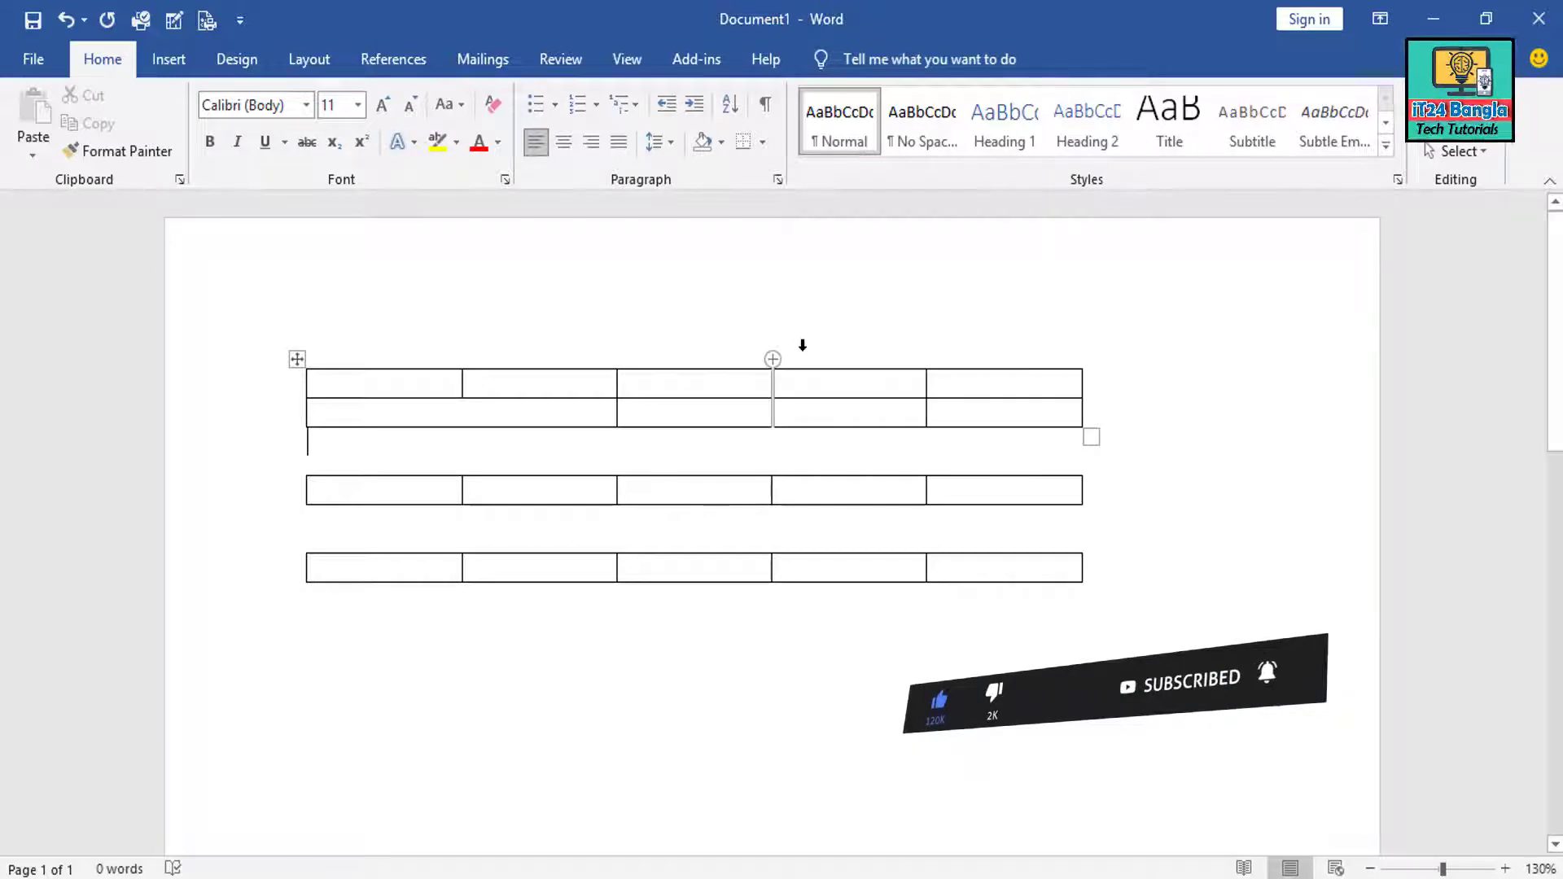
Type 'Bangla' below the top table and fill the bottom table's cells with 1 to 5
{"action": "type", "text": "Bangla"}
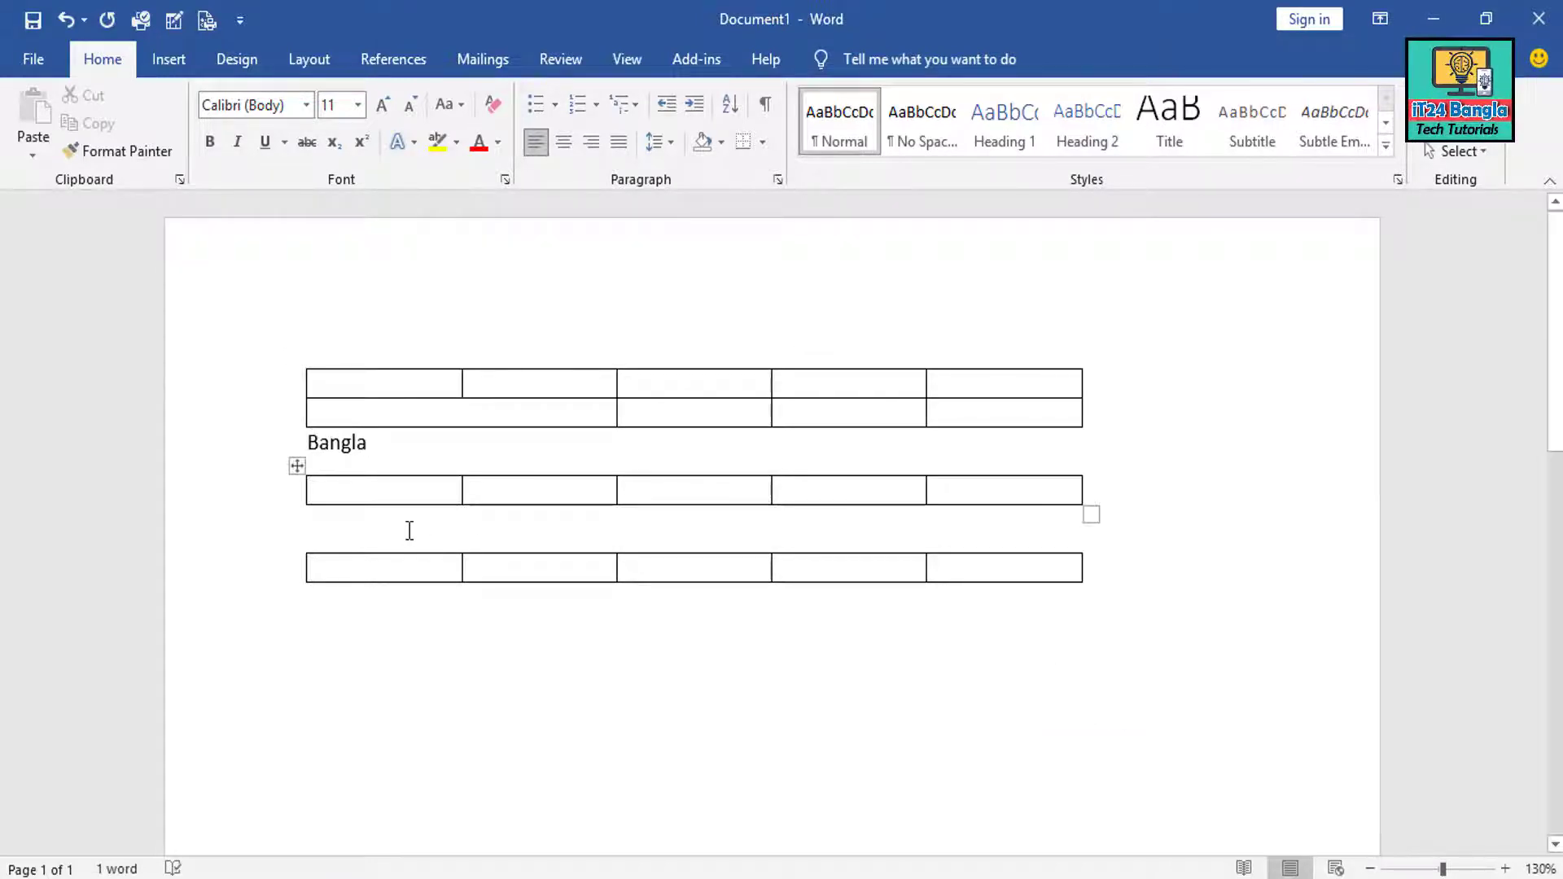
{"action": "left_click", "coordinate": [244, 450]}
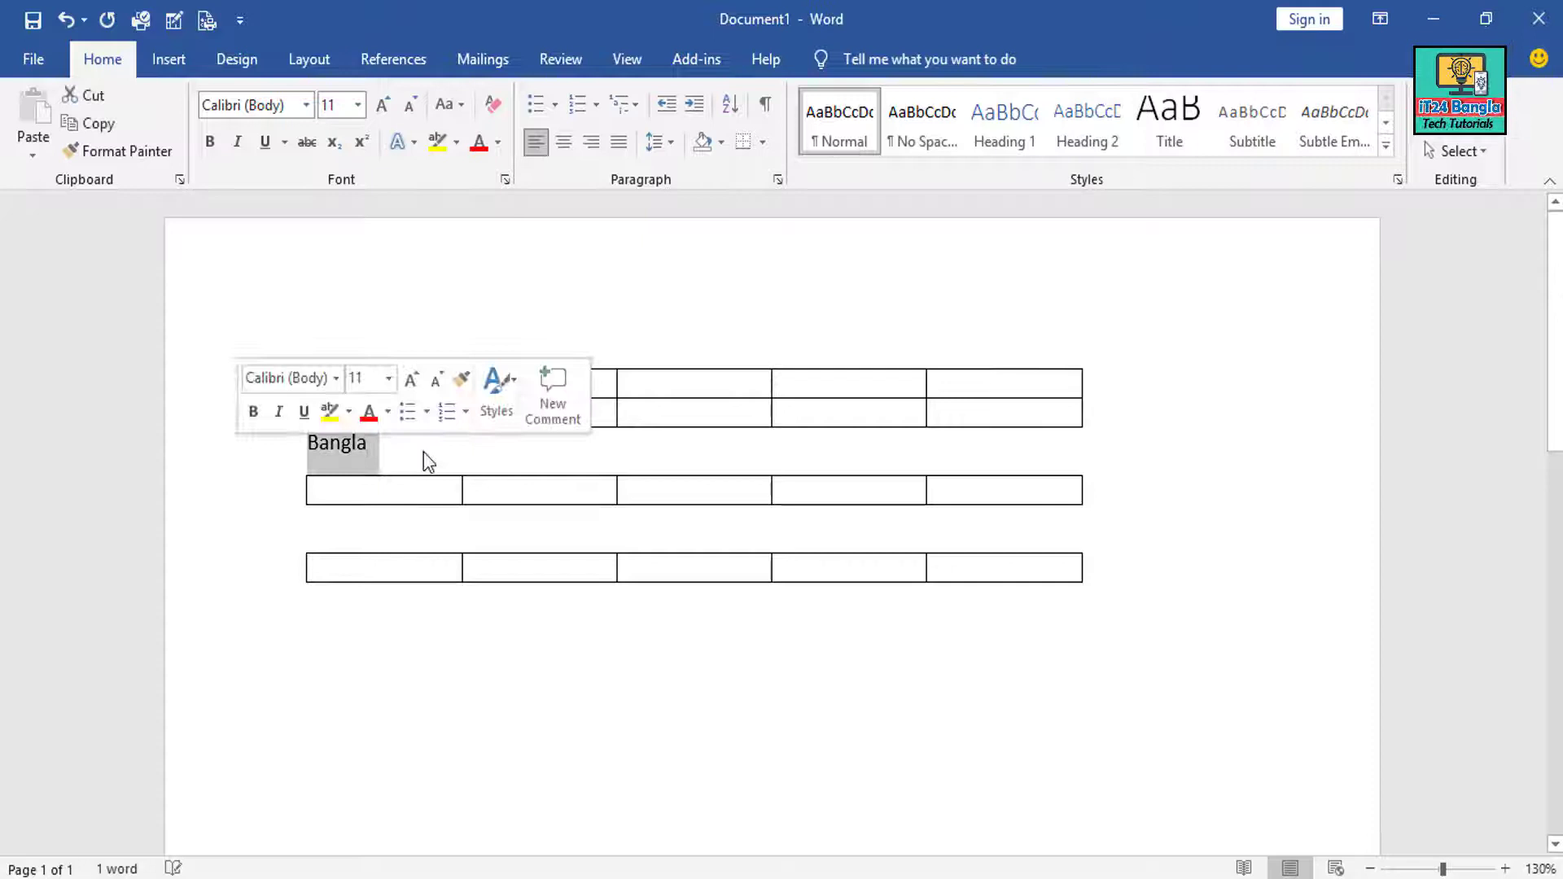
{"action": "left_click", "coordinate": [1034, 398]}
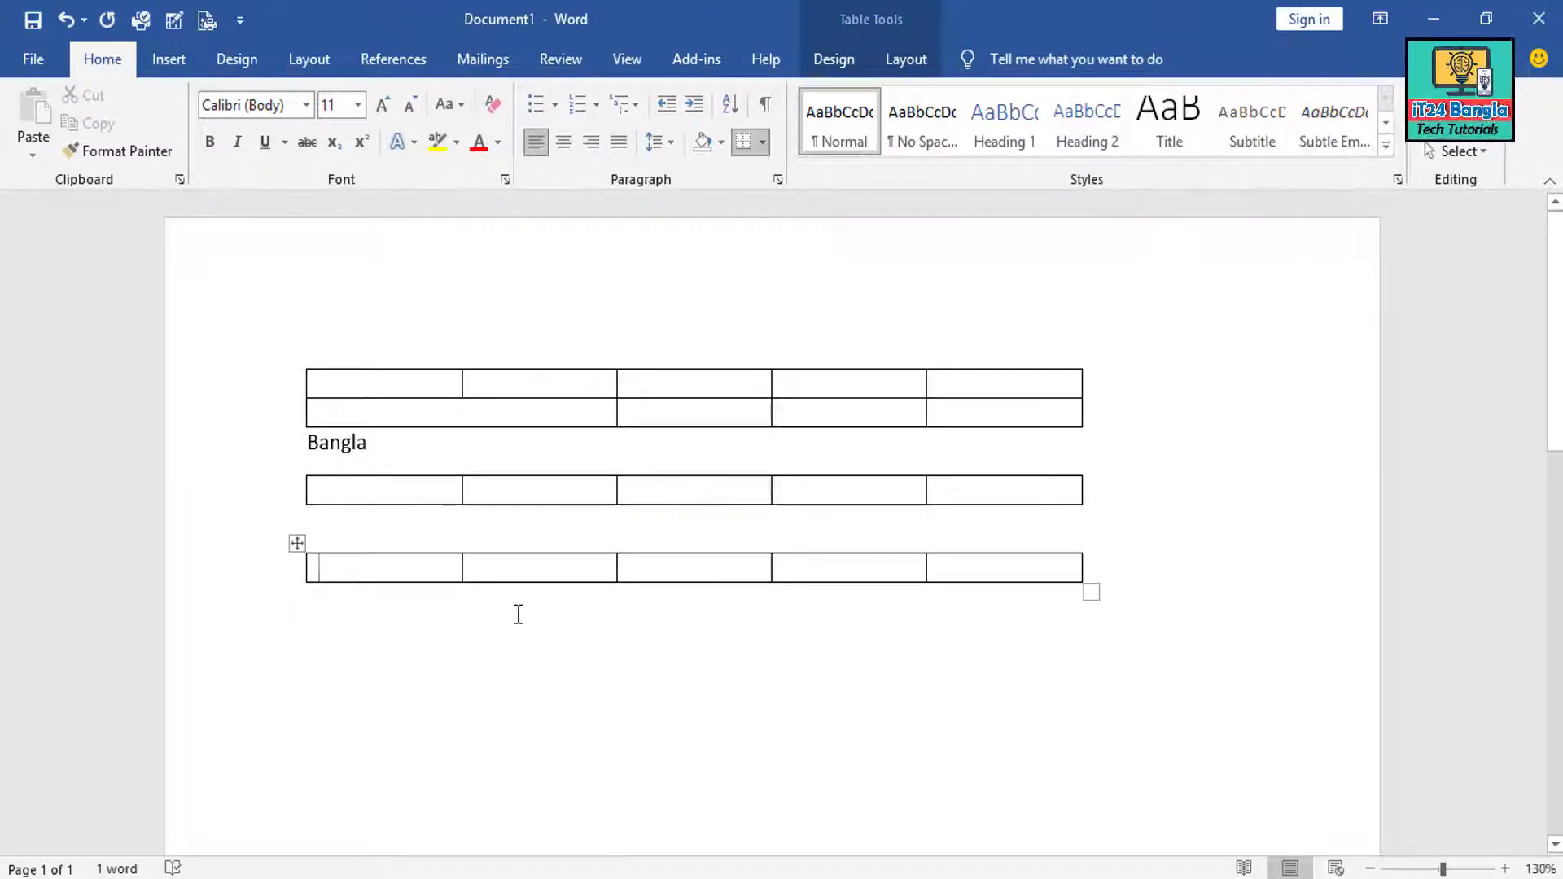
{"action": "type", "text": "1"}
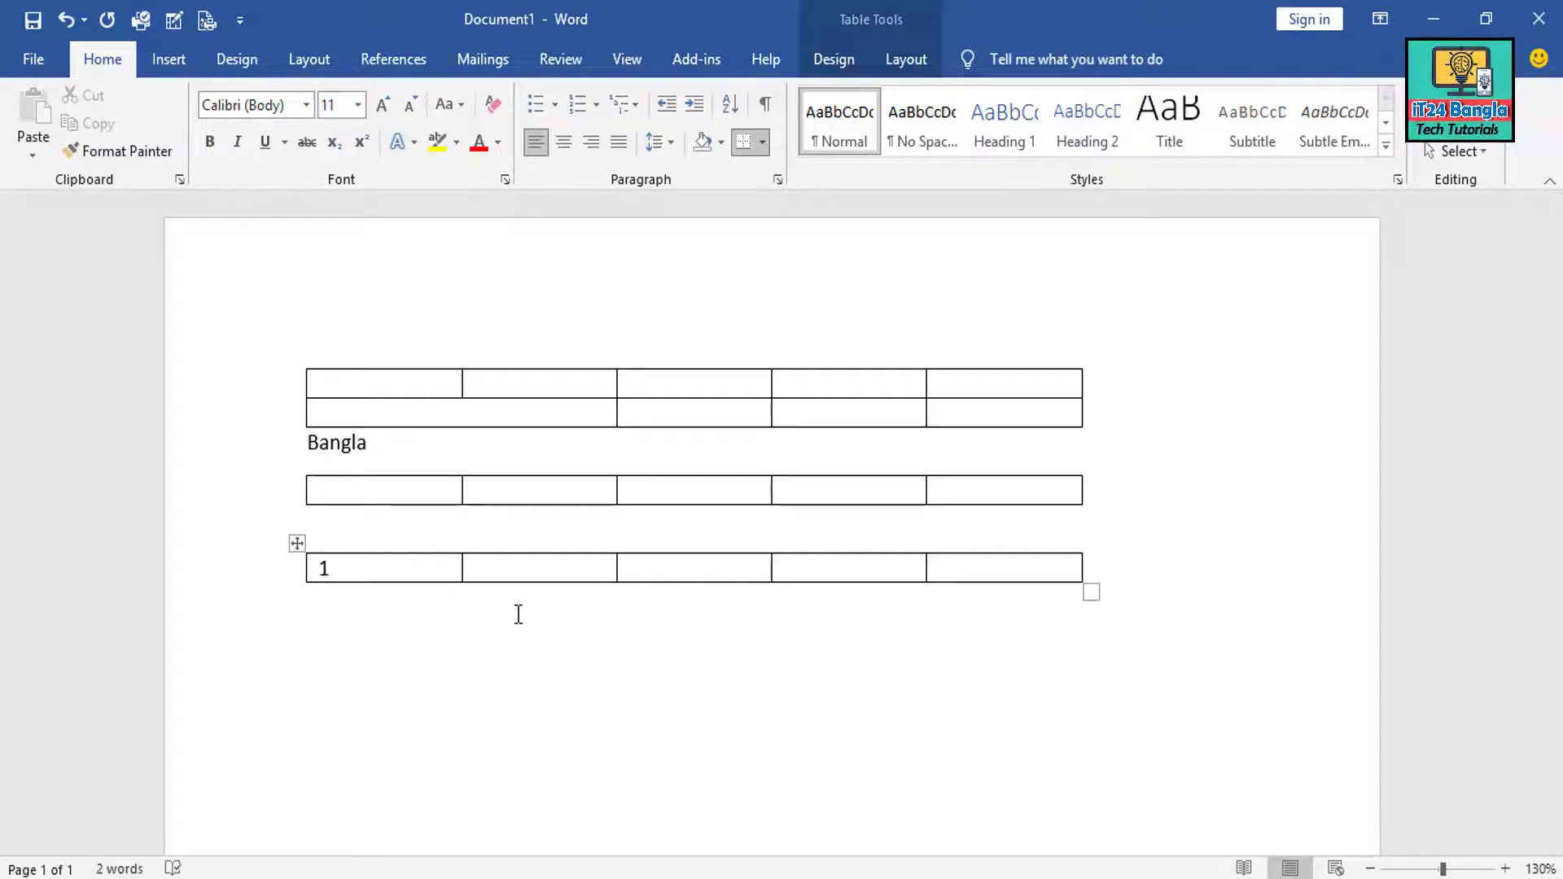
{"action": "type", "text": "2"}
{"action": "key", "text": "Tab"}
{"action": "type", "text": "4"}
{"action": "key", "text": "Tab"}
{"action": "type", "text": "5"}
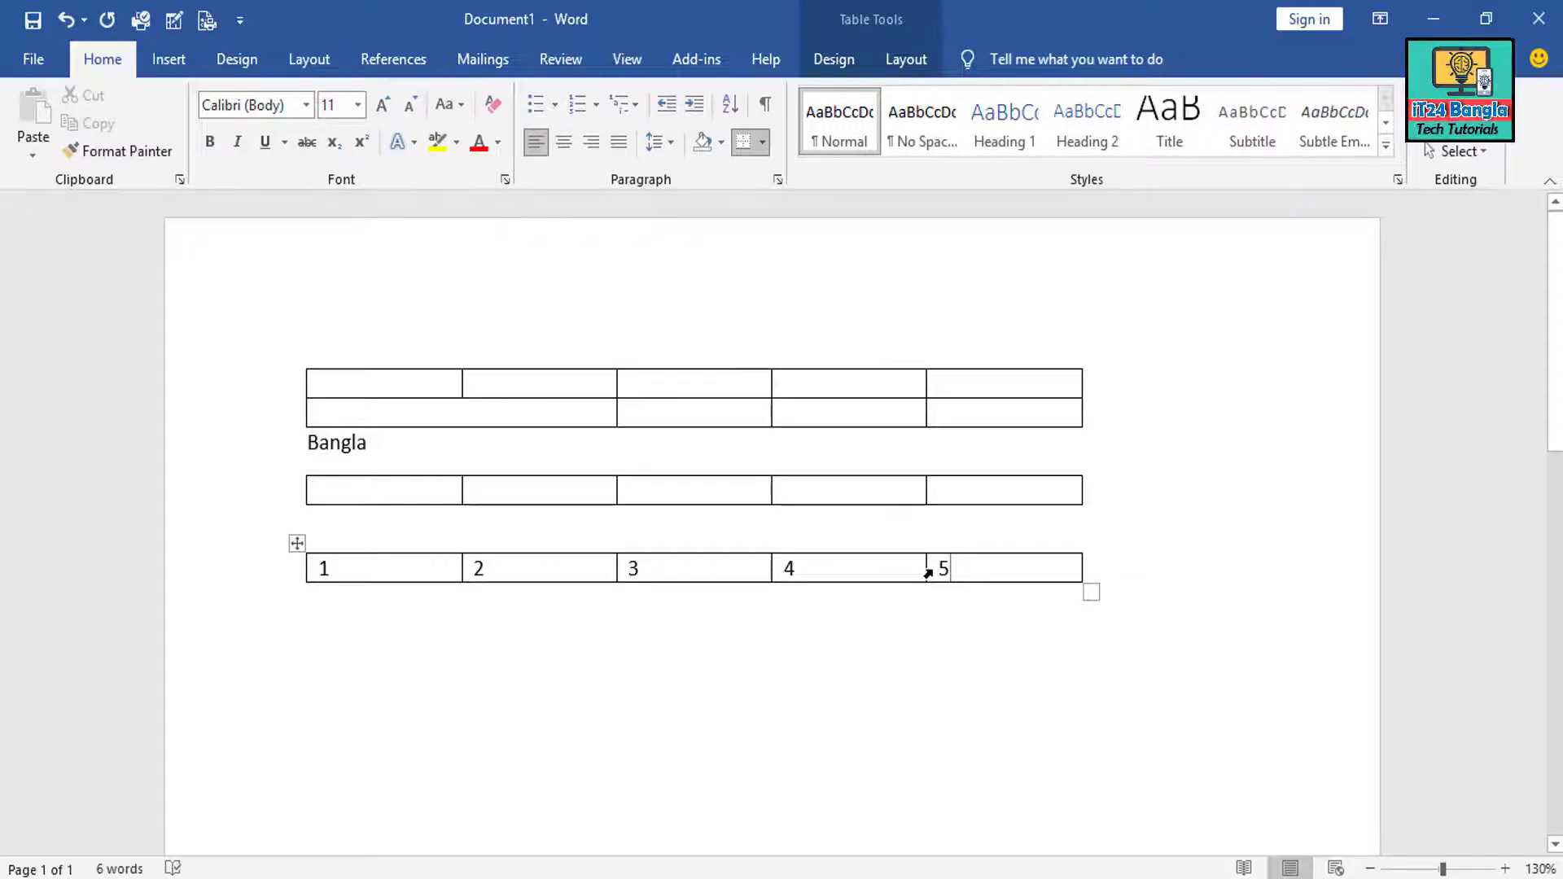
{"action": "left_click", "coordinate": [927, 573]}
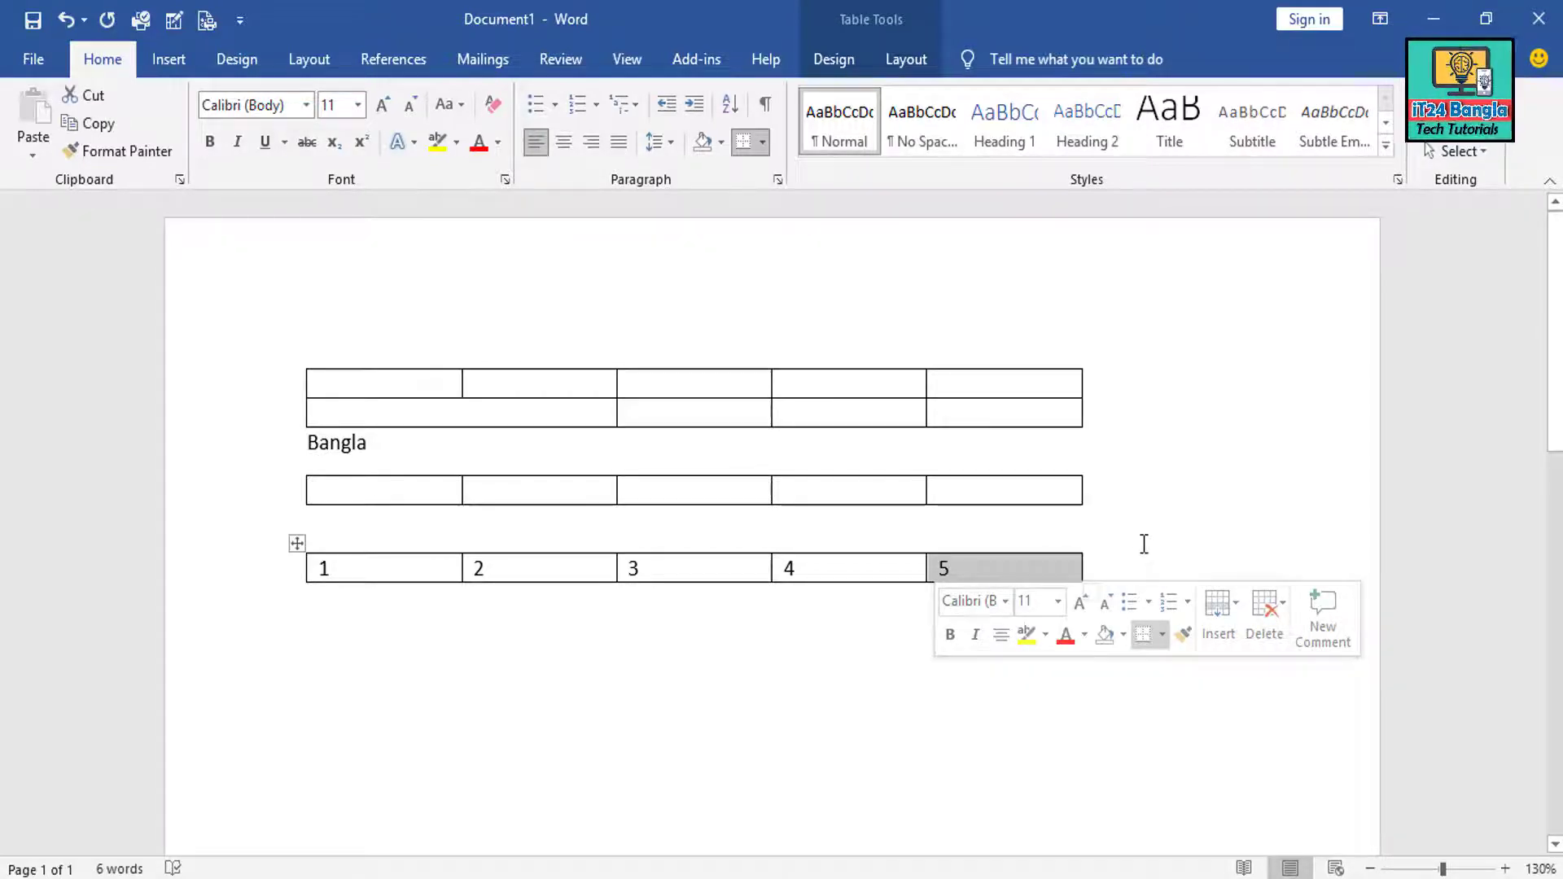
Delete the fifth cell and AutoFit the remaining cells 1–4 to the window width
{"action": "key", "text": "BackSpace"}
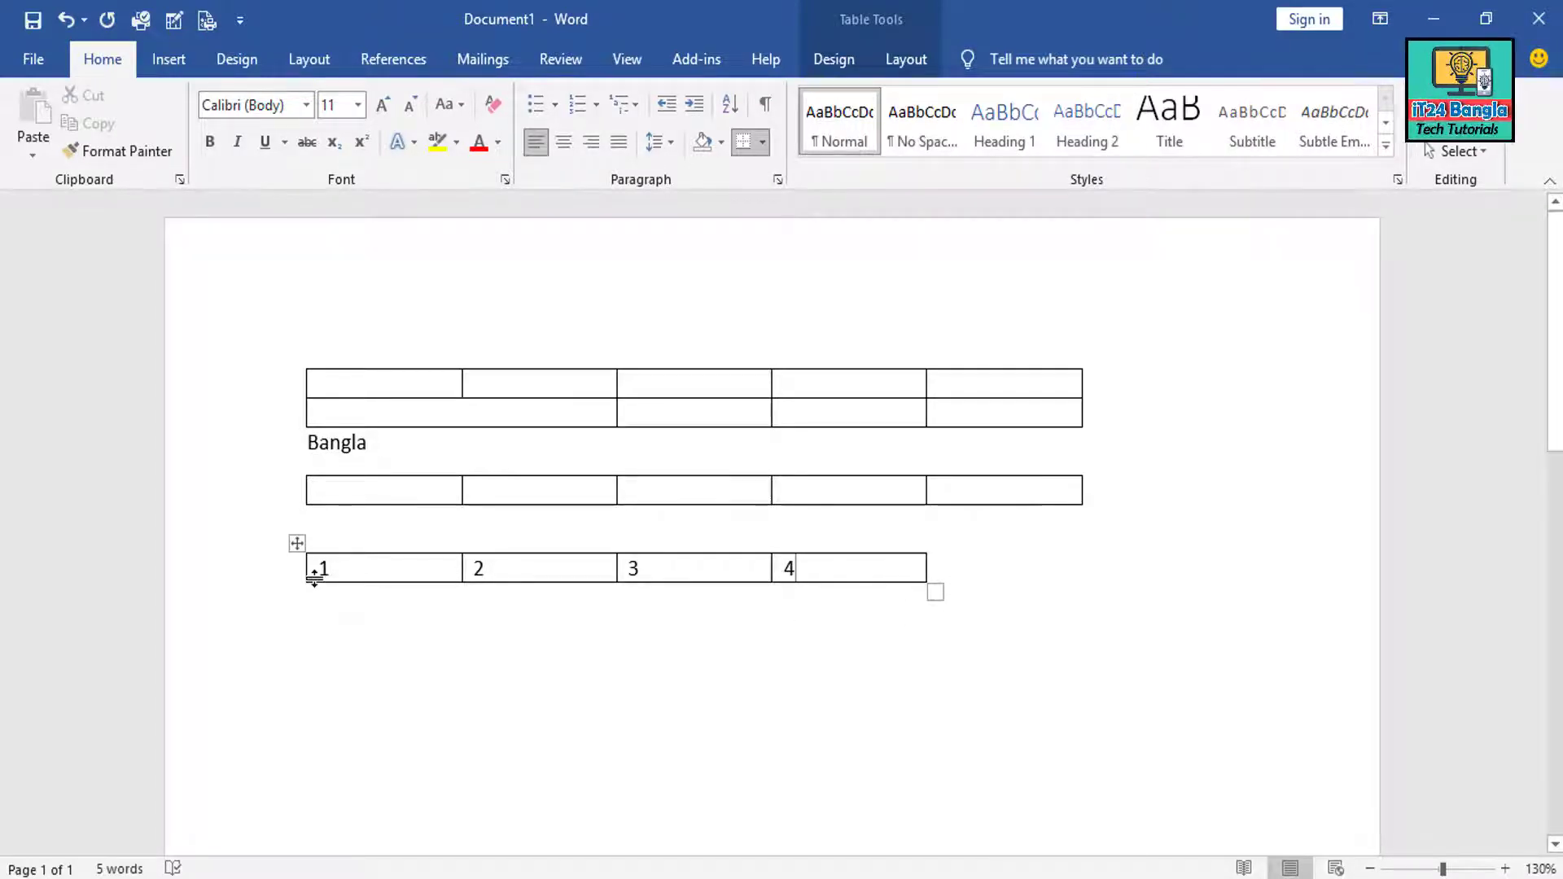
{"action": "left_click_drag", "start_coordinate": [310, 570], "coordinate": [1134, 552]}
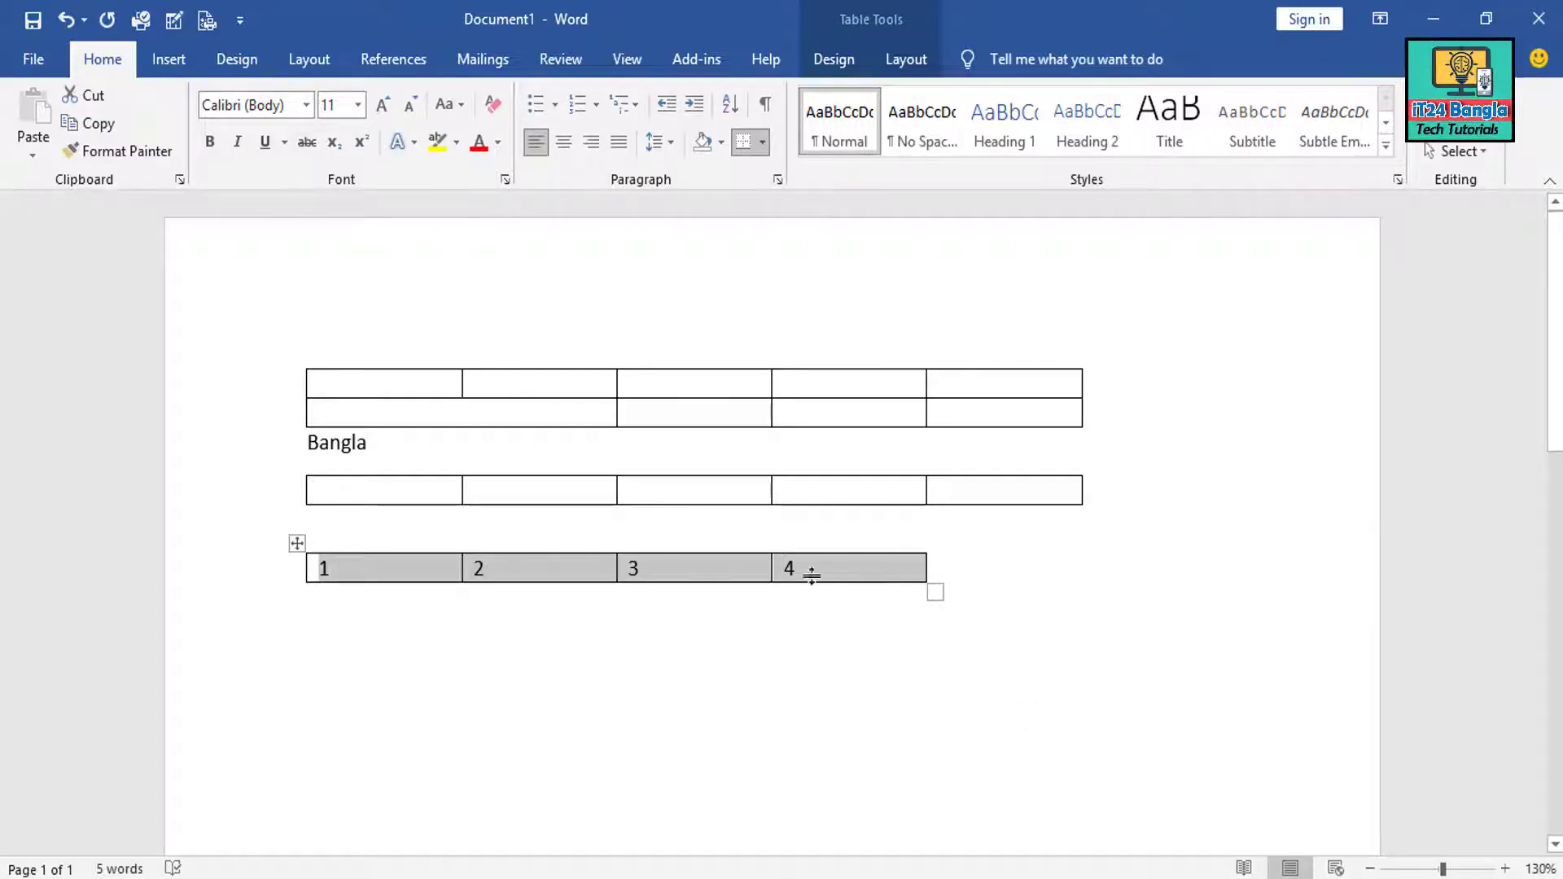
{"action": "left_click", "coordinate": [895, 565]}
{"action": "left_click_drag", "start_coordinate": [895, 566], "coordinate": [359, 557]}
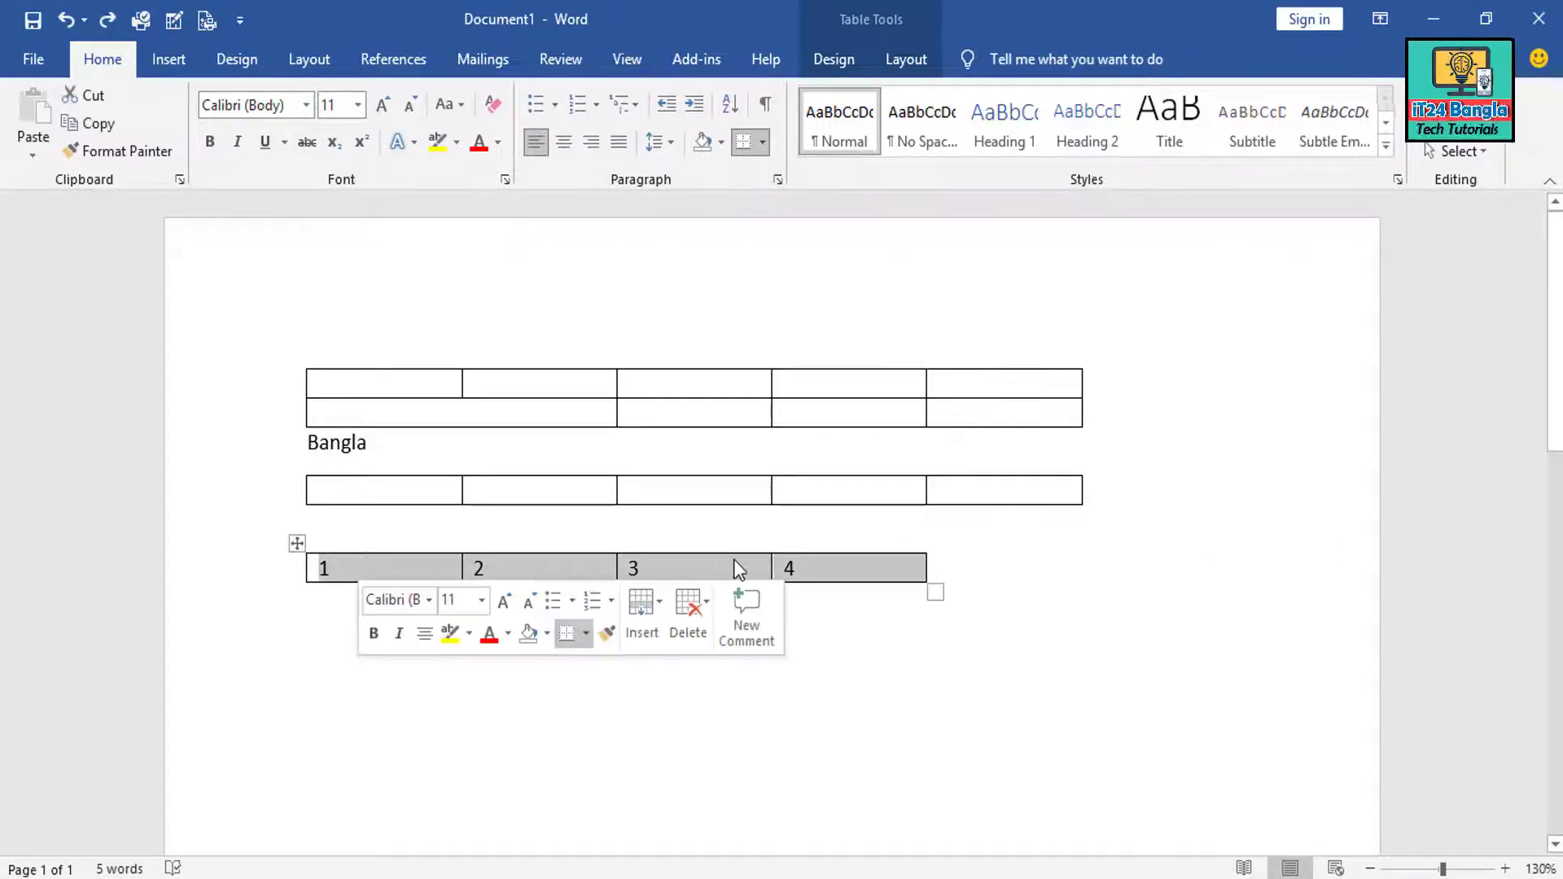
{"action": "right_click", "coordinate": [823, 576]}
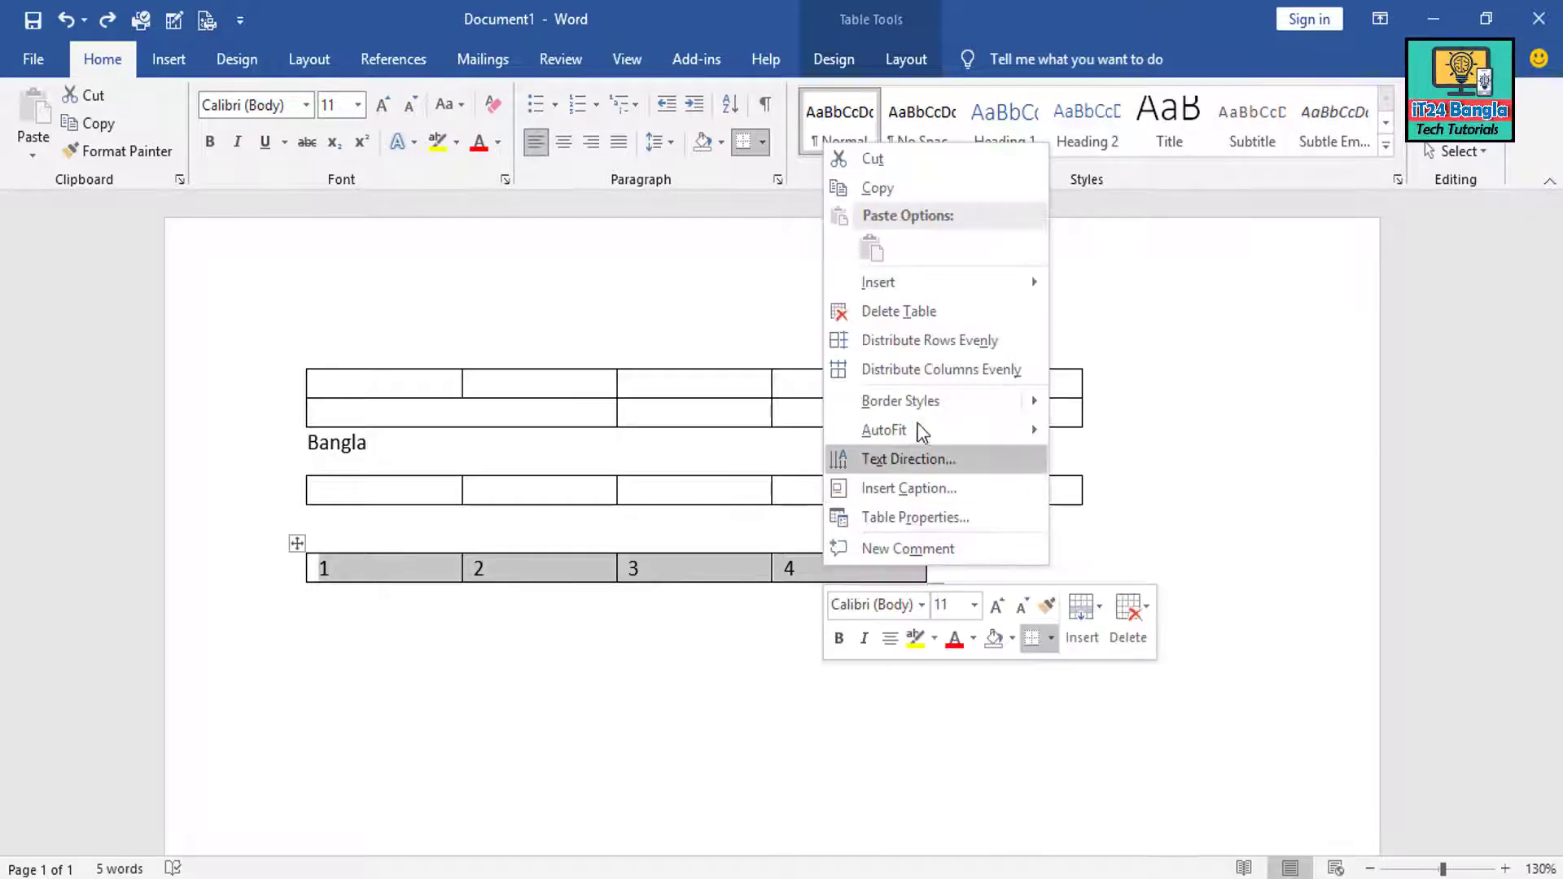
{"action": "mouse_move", "coordinate": [884, 430]}
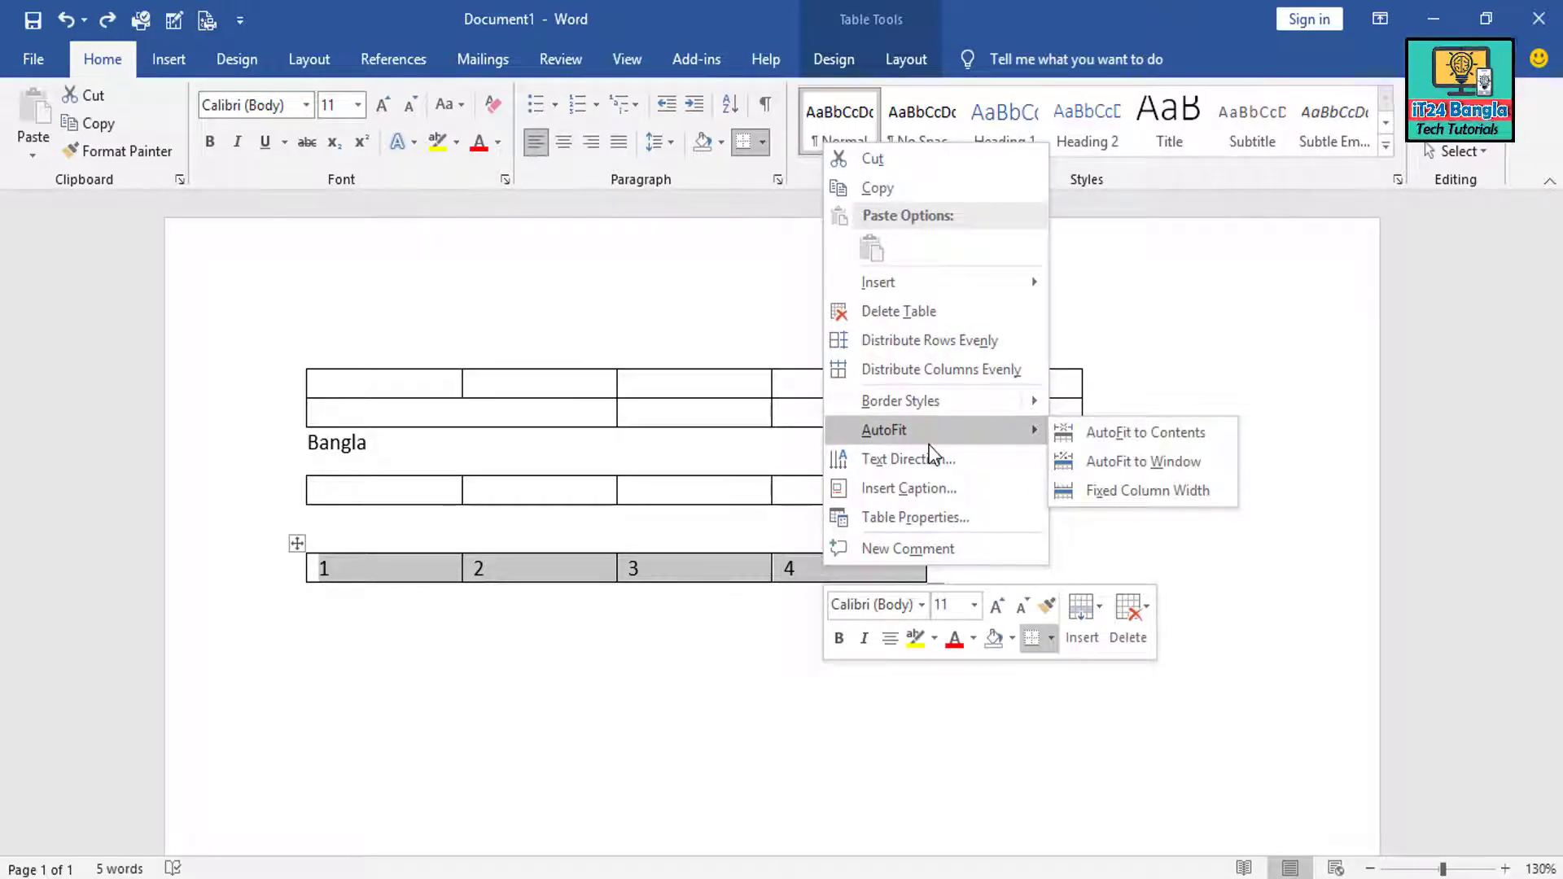
{"action": "left_click", "coordinate": [1156, 461]}
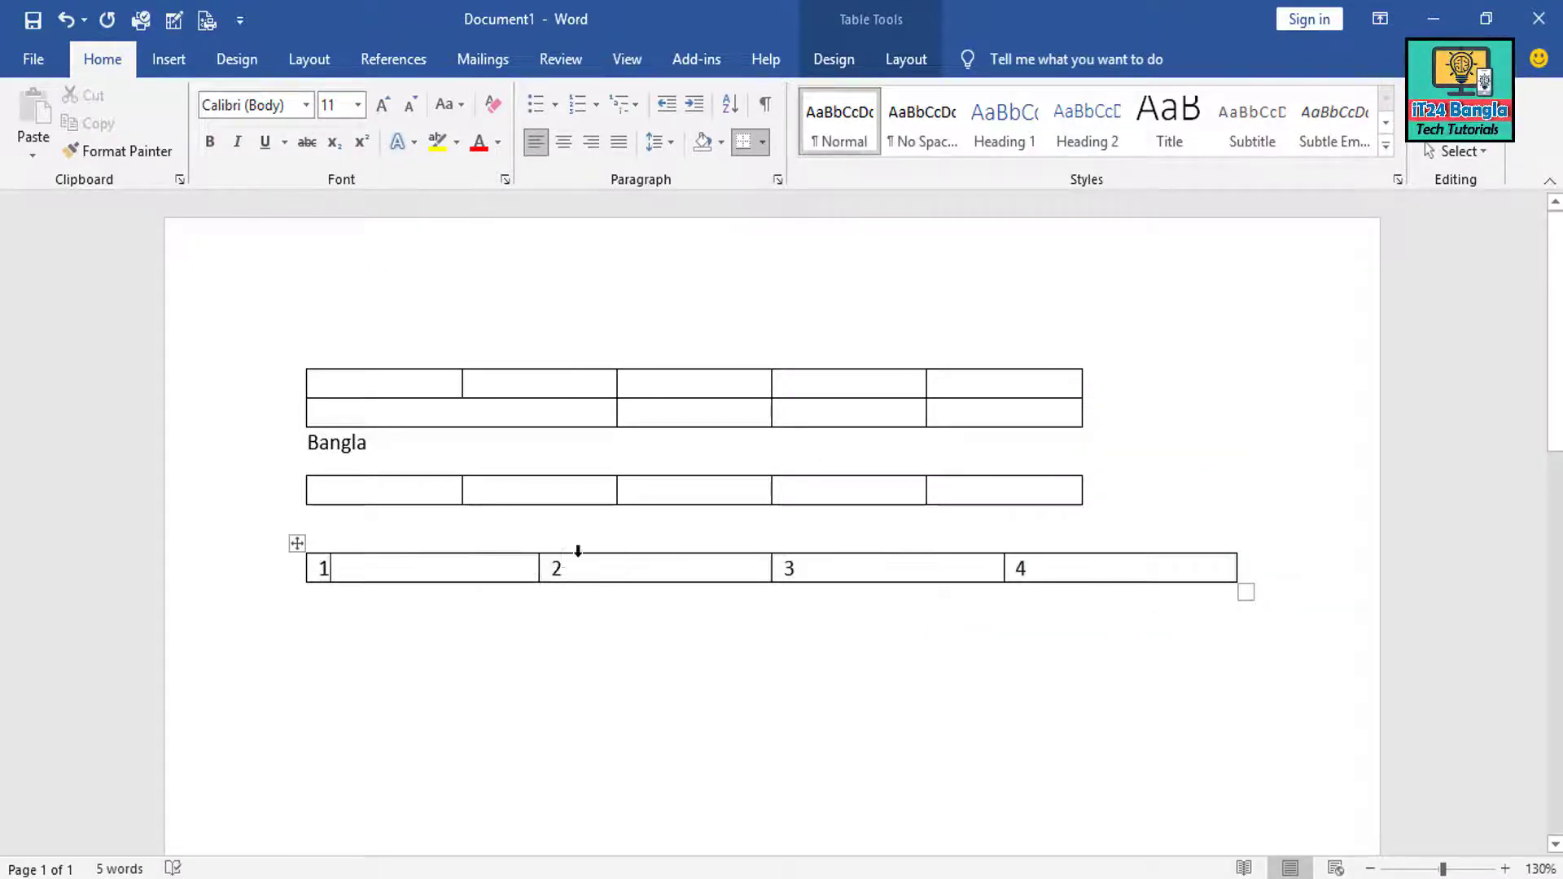
{"action": "left_click_drag", "start_coordinate": [419, 570], "coordinate": [1084, 569]}
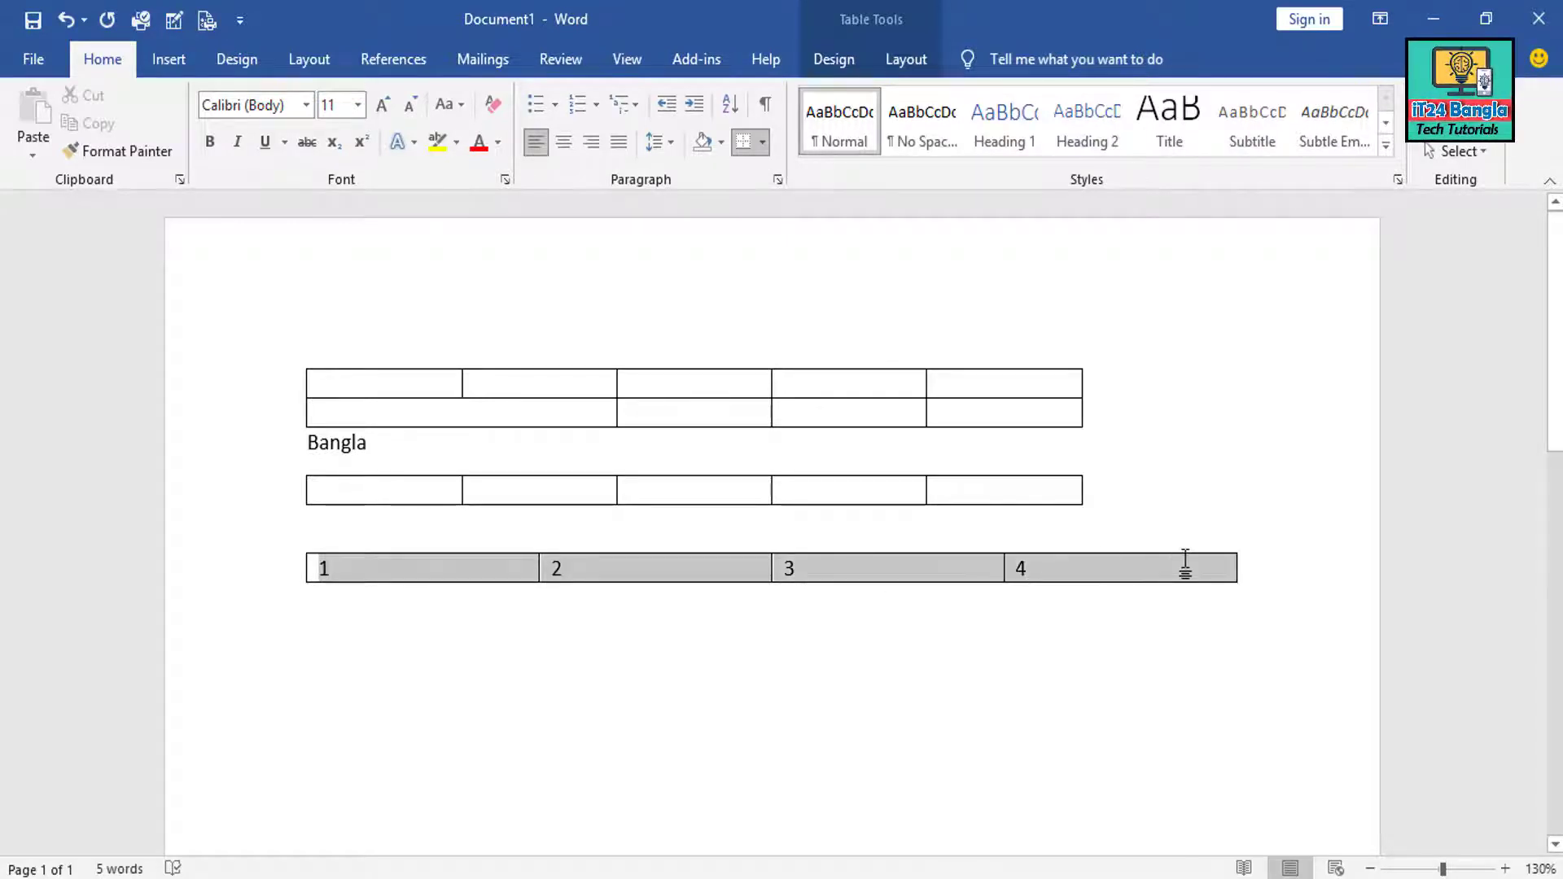
{"action": "left_click_drag", "start_coordinate": [1185, 562], "coordinate": [1189, 569]}
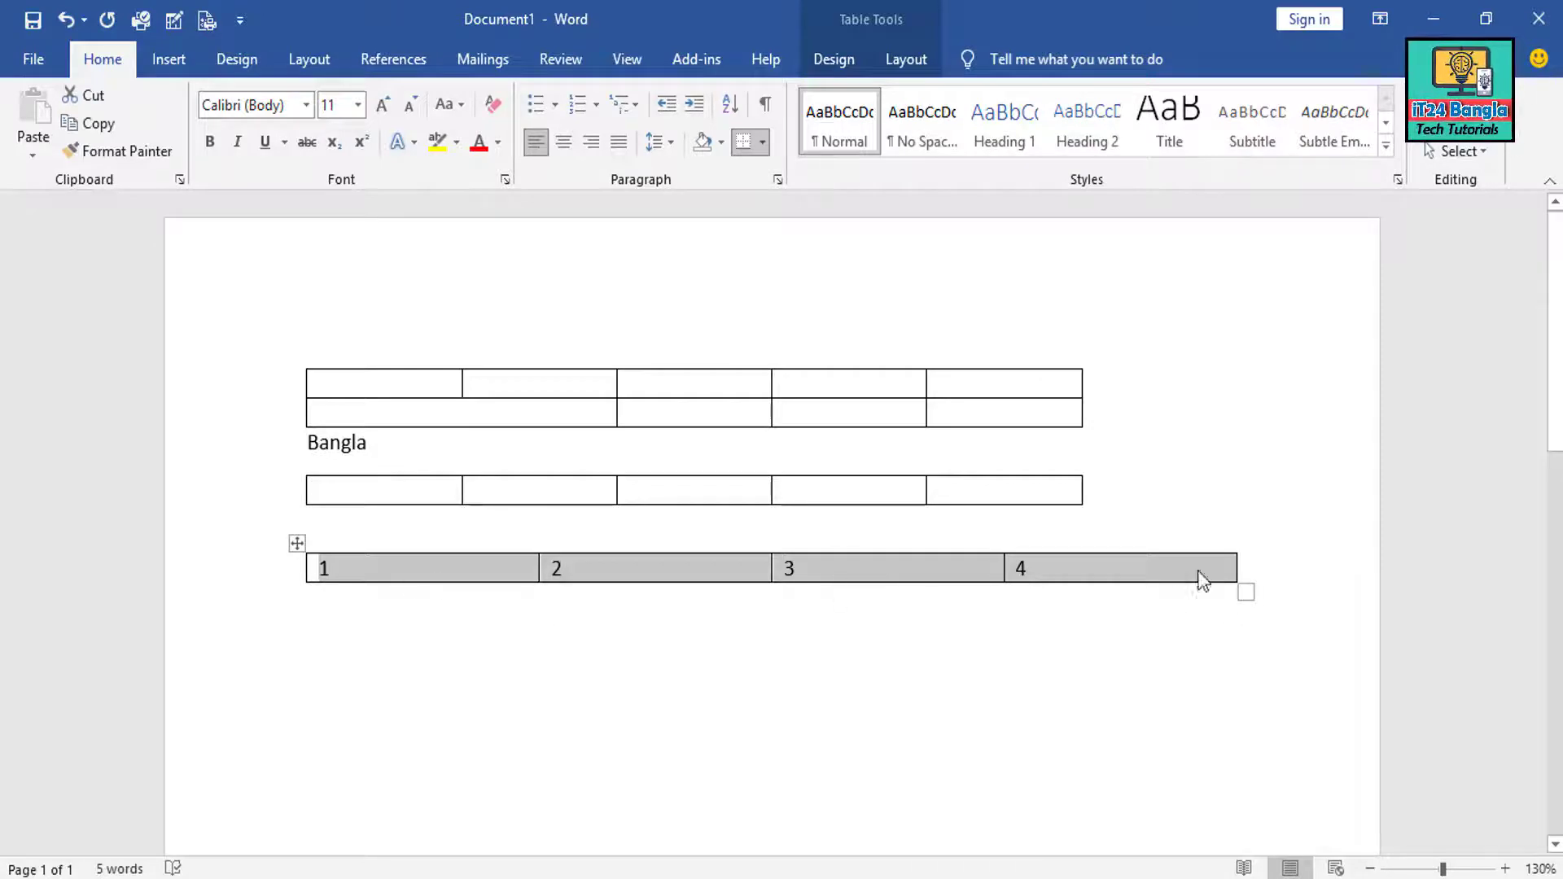
{"action": "left_click", "coordinate": [1, 534]}
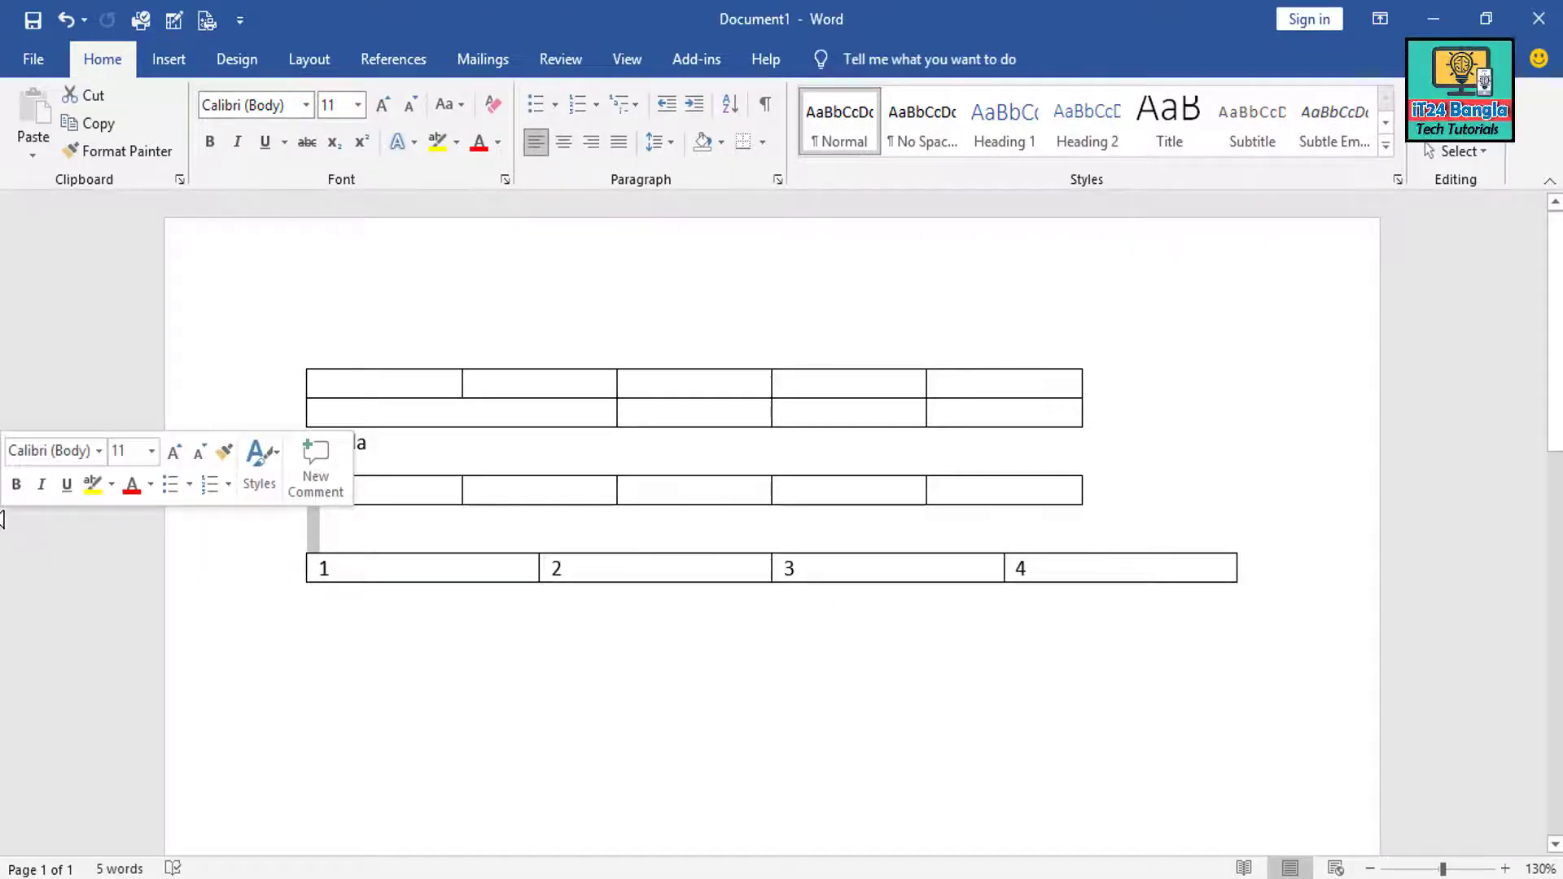
{"action": "double_click", "coordinate": [7, 384]}
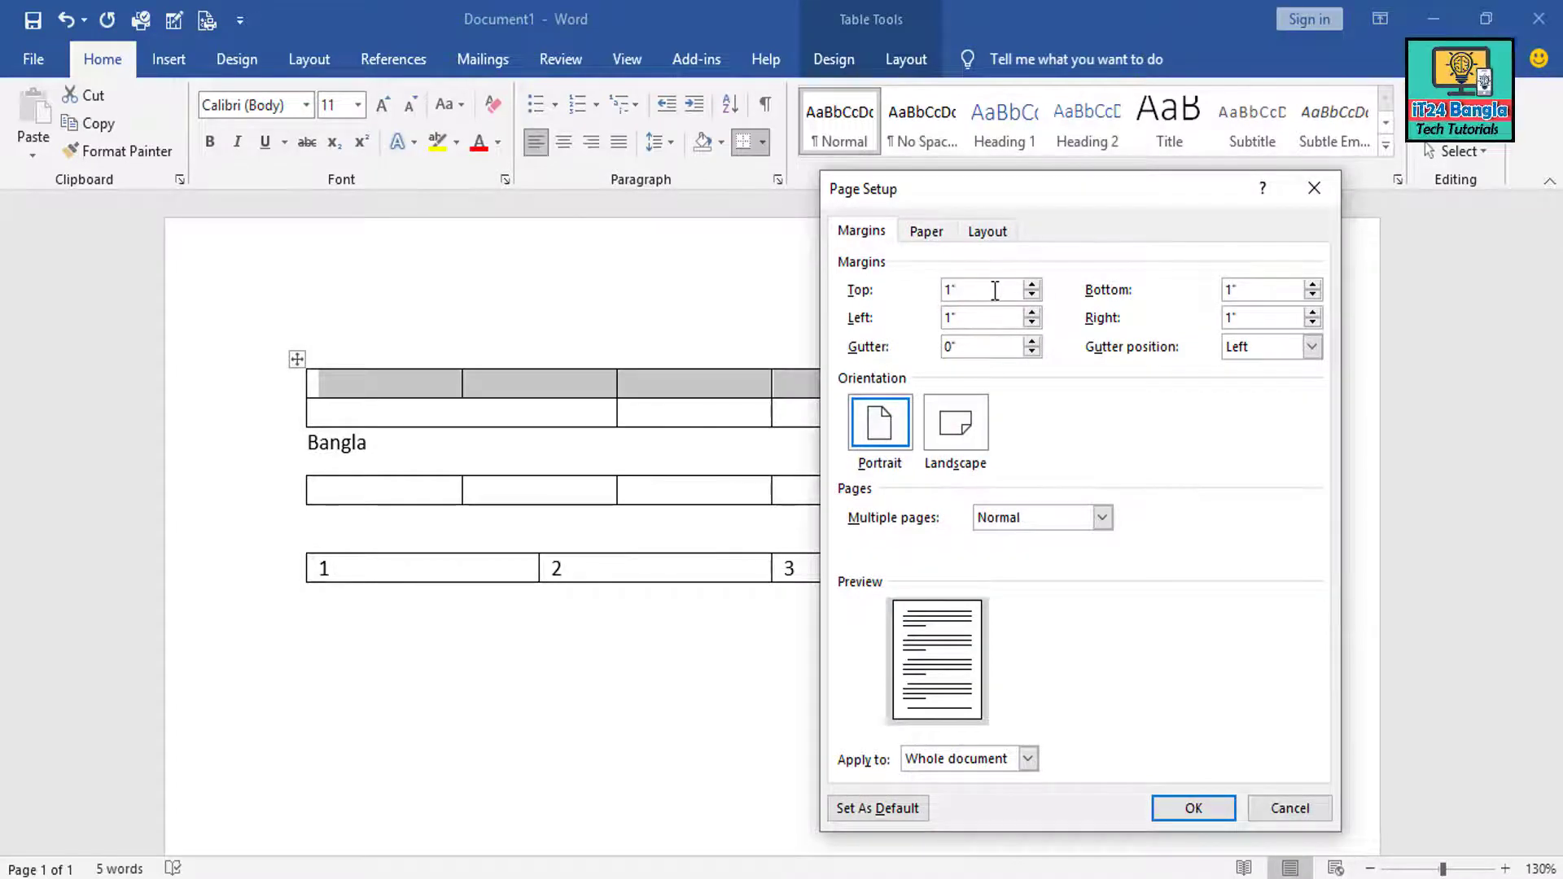
{"action": "key", "text": "Tab"}
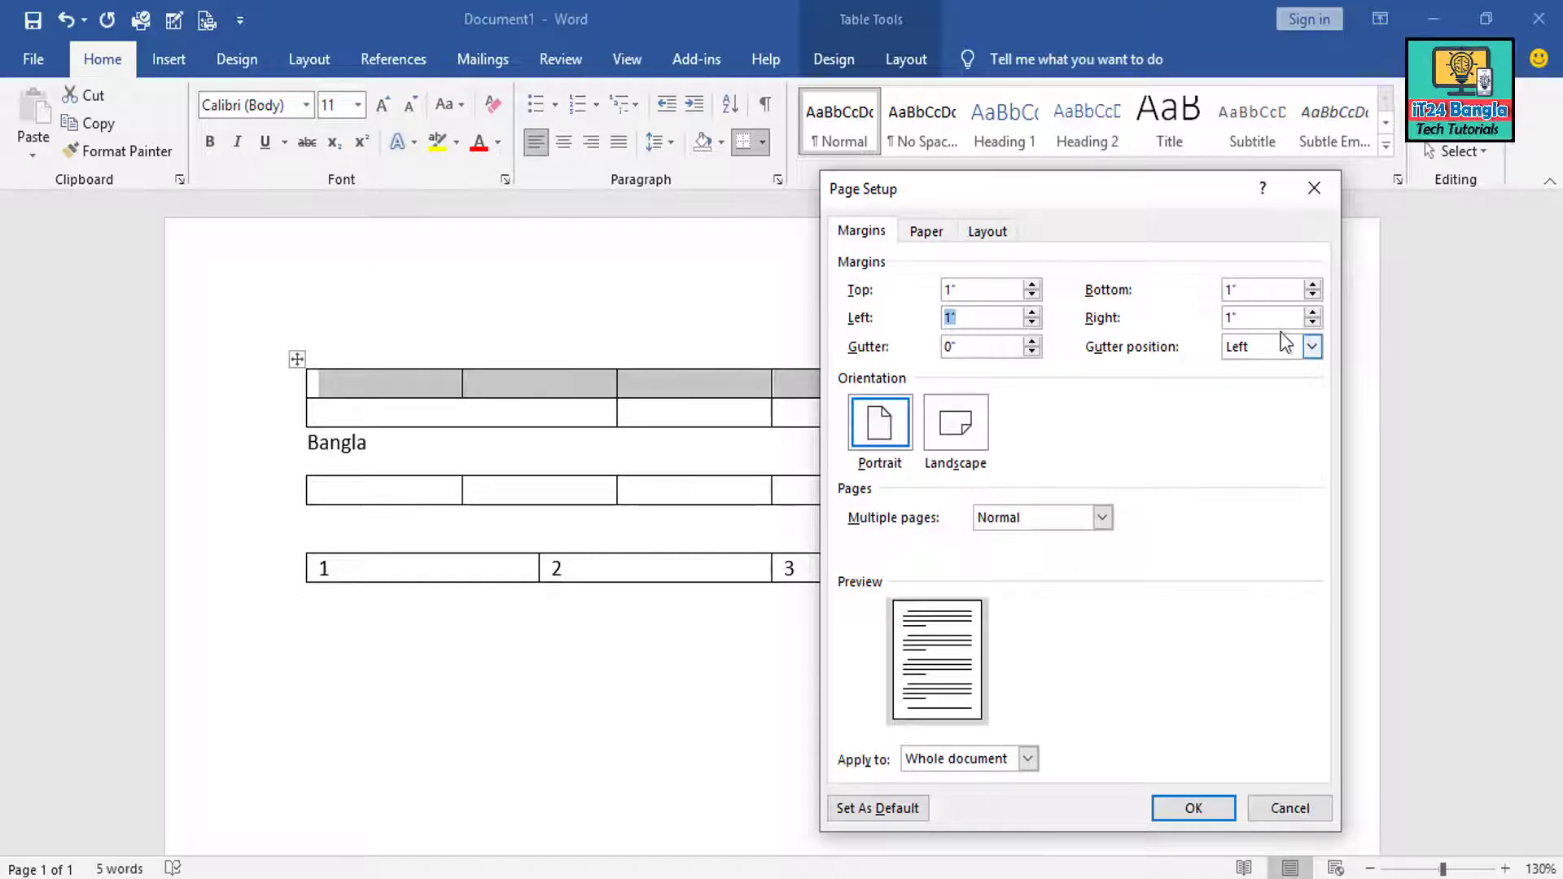
{"action": "key", "text": "Tab"}
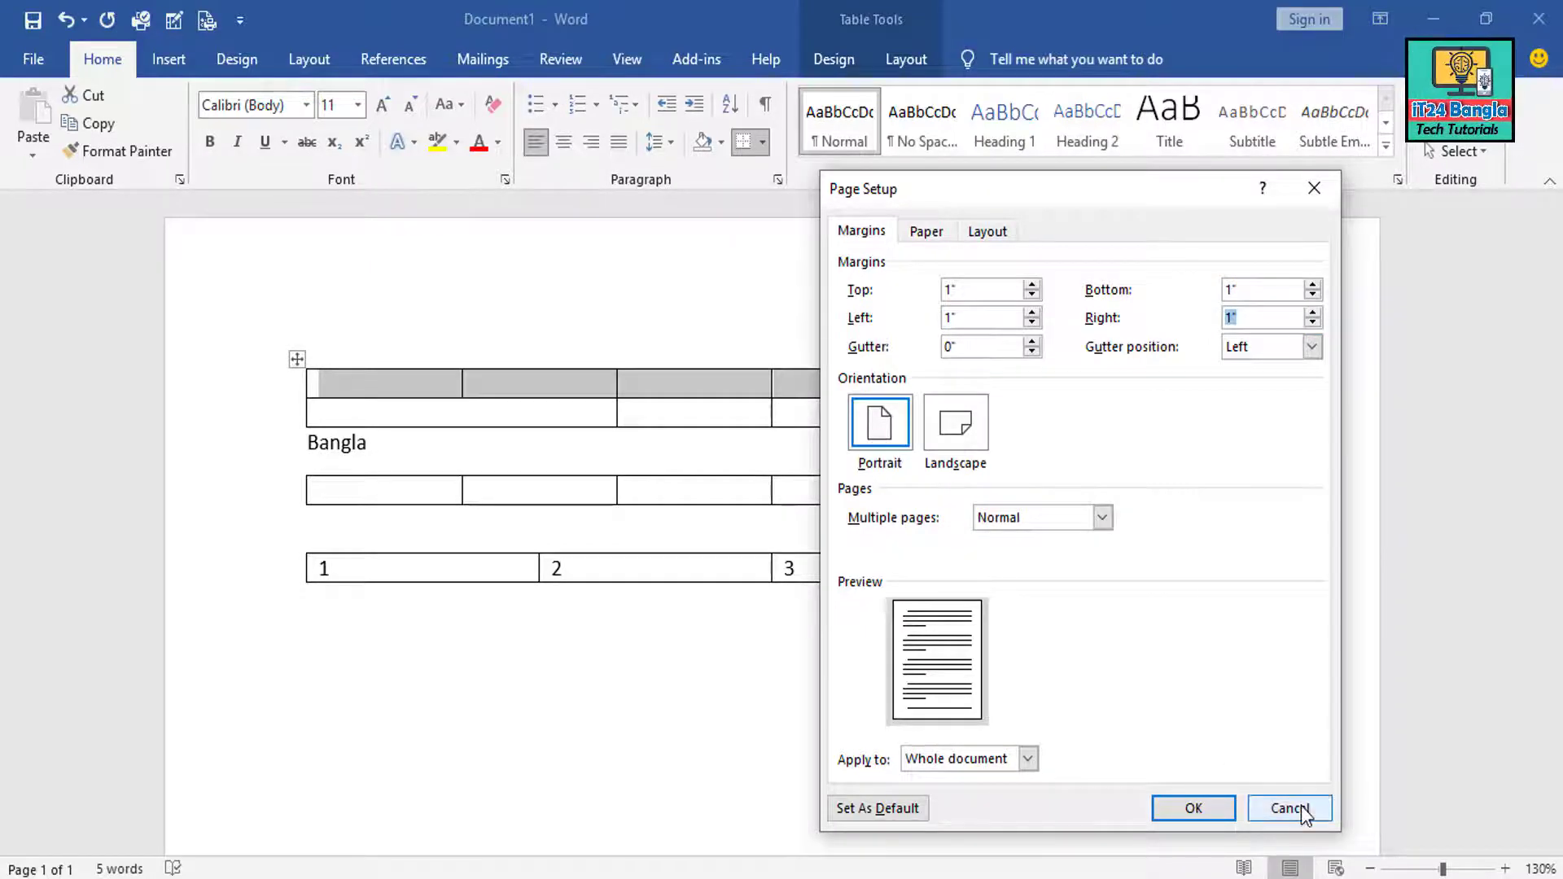
{"action": "left_click", "coordinate": [1294, 804]}
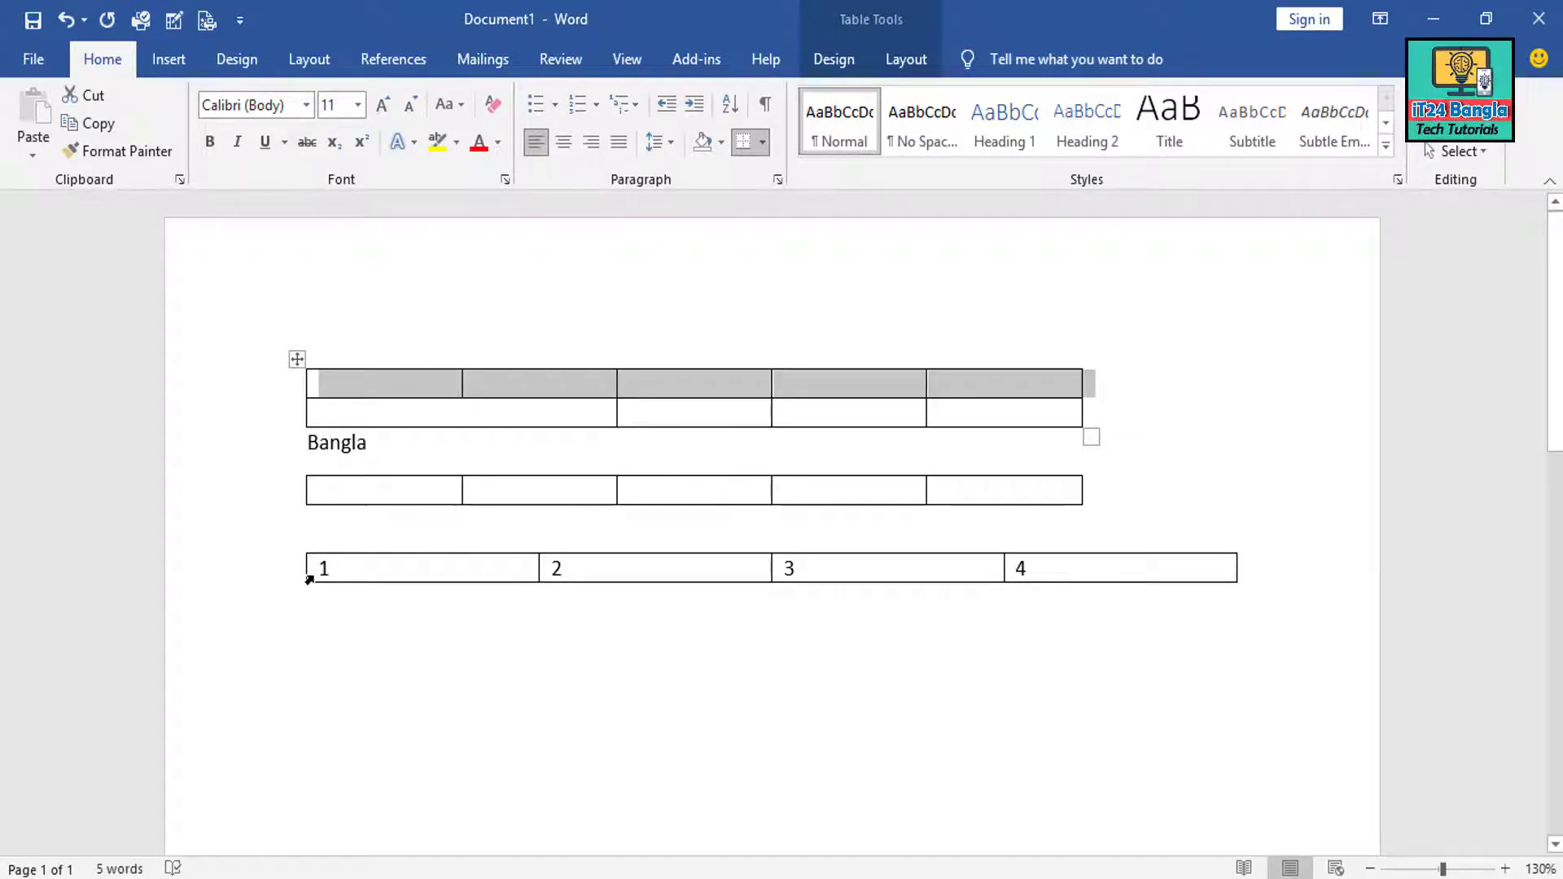
AutoFit the bottom table's row of cells 1–4 to its contents
{"action": "left_click_drag", "start_coordinate": [309, 580], "coordinate": [1189, 586]}
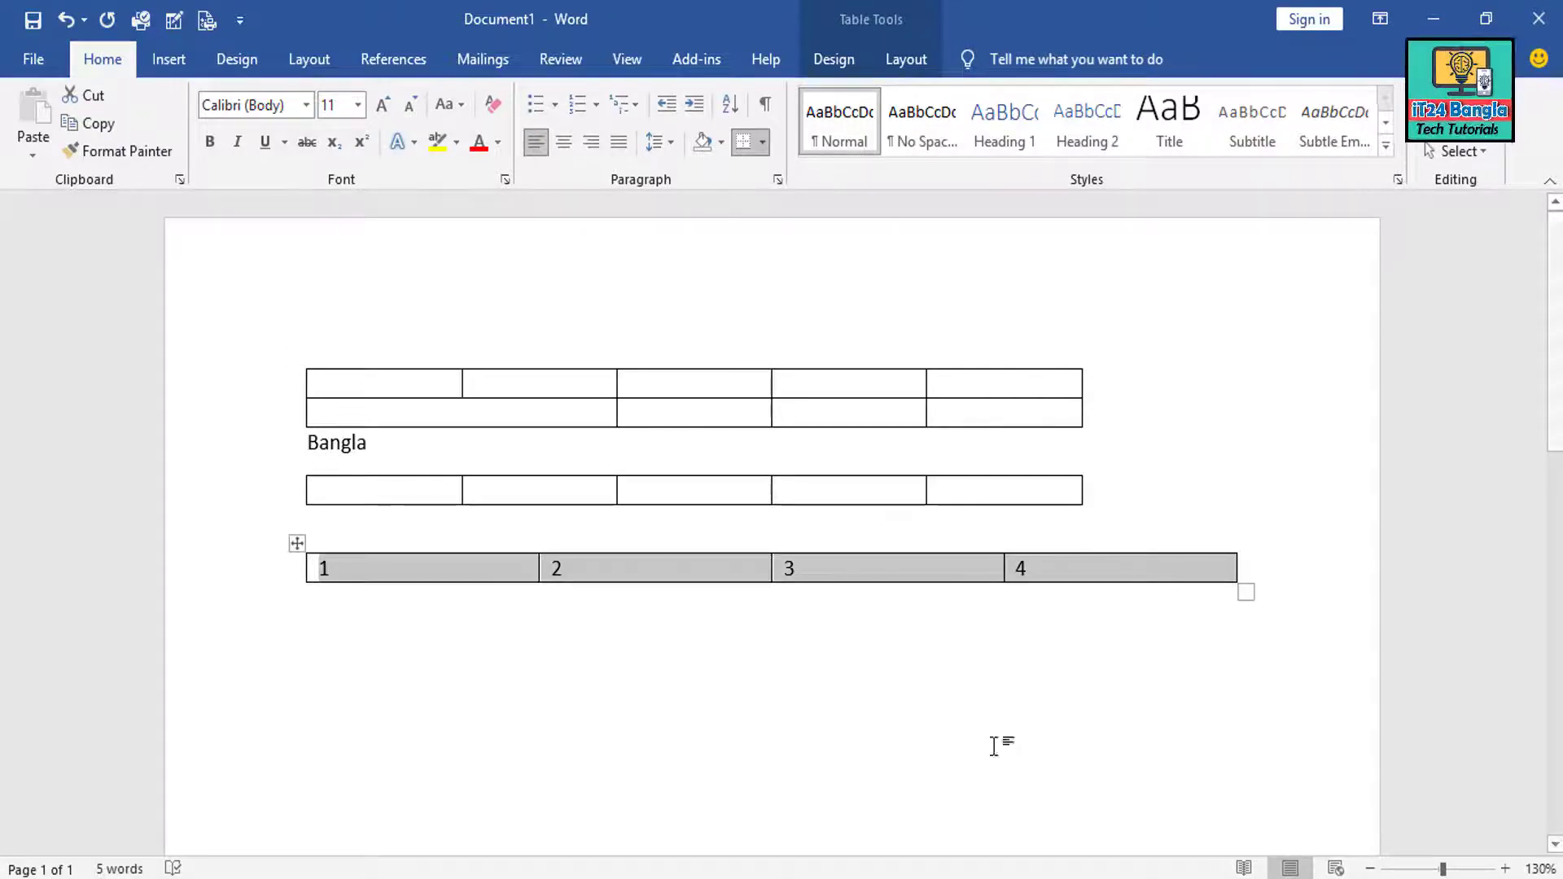
{"action": "left_click", "coordinate": [1053, 562]}
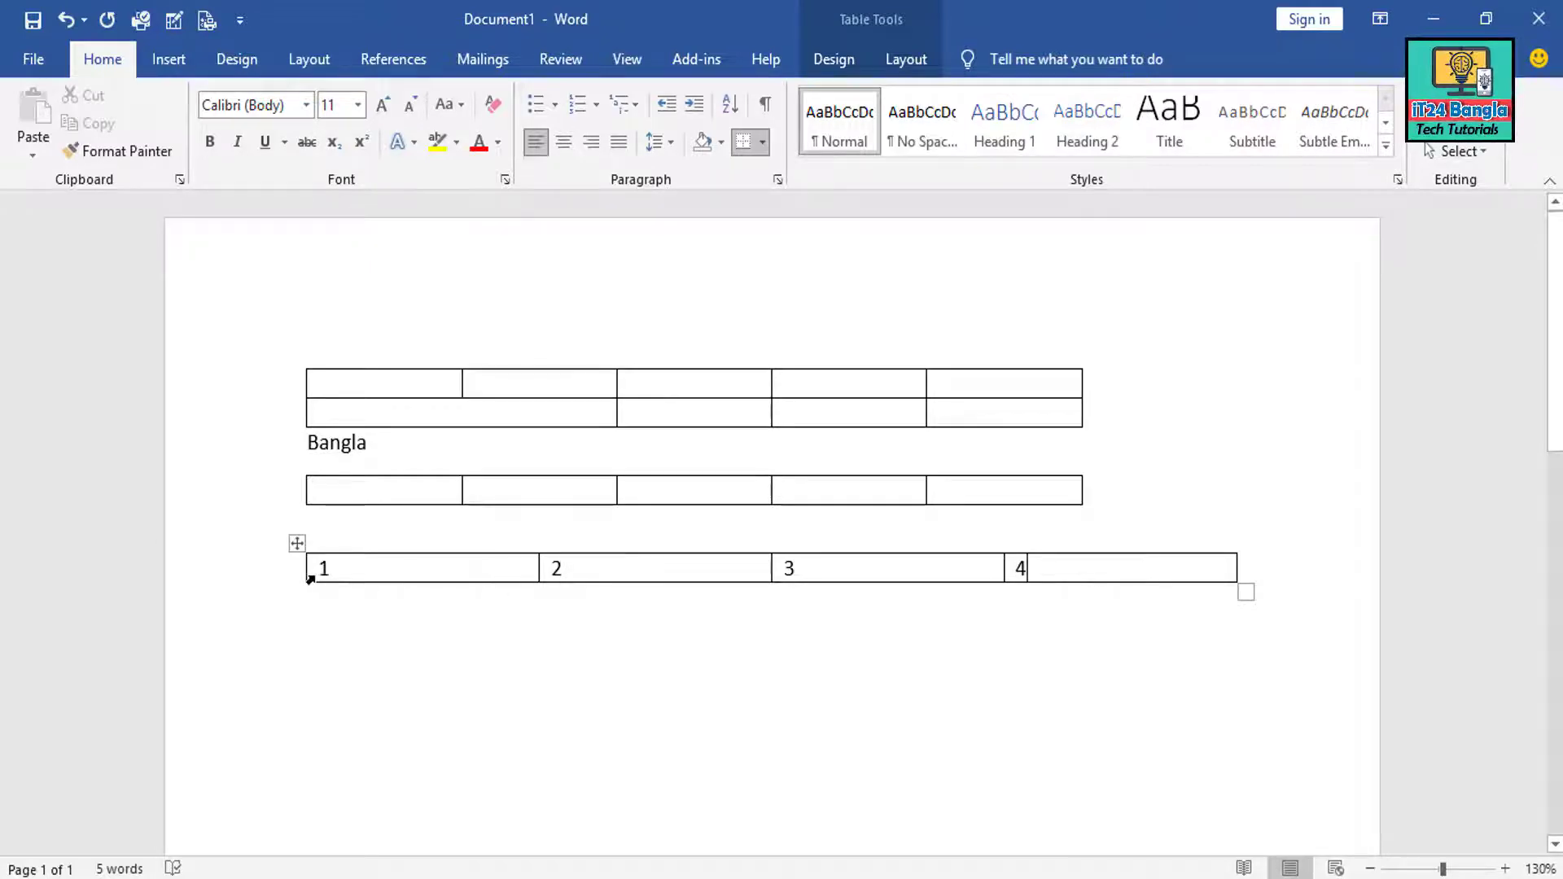
{"action": "left_click_drag", "start_coordinate": [310, 579], "coordinate": [1040, 580]}
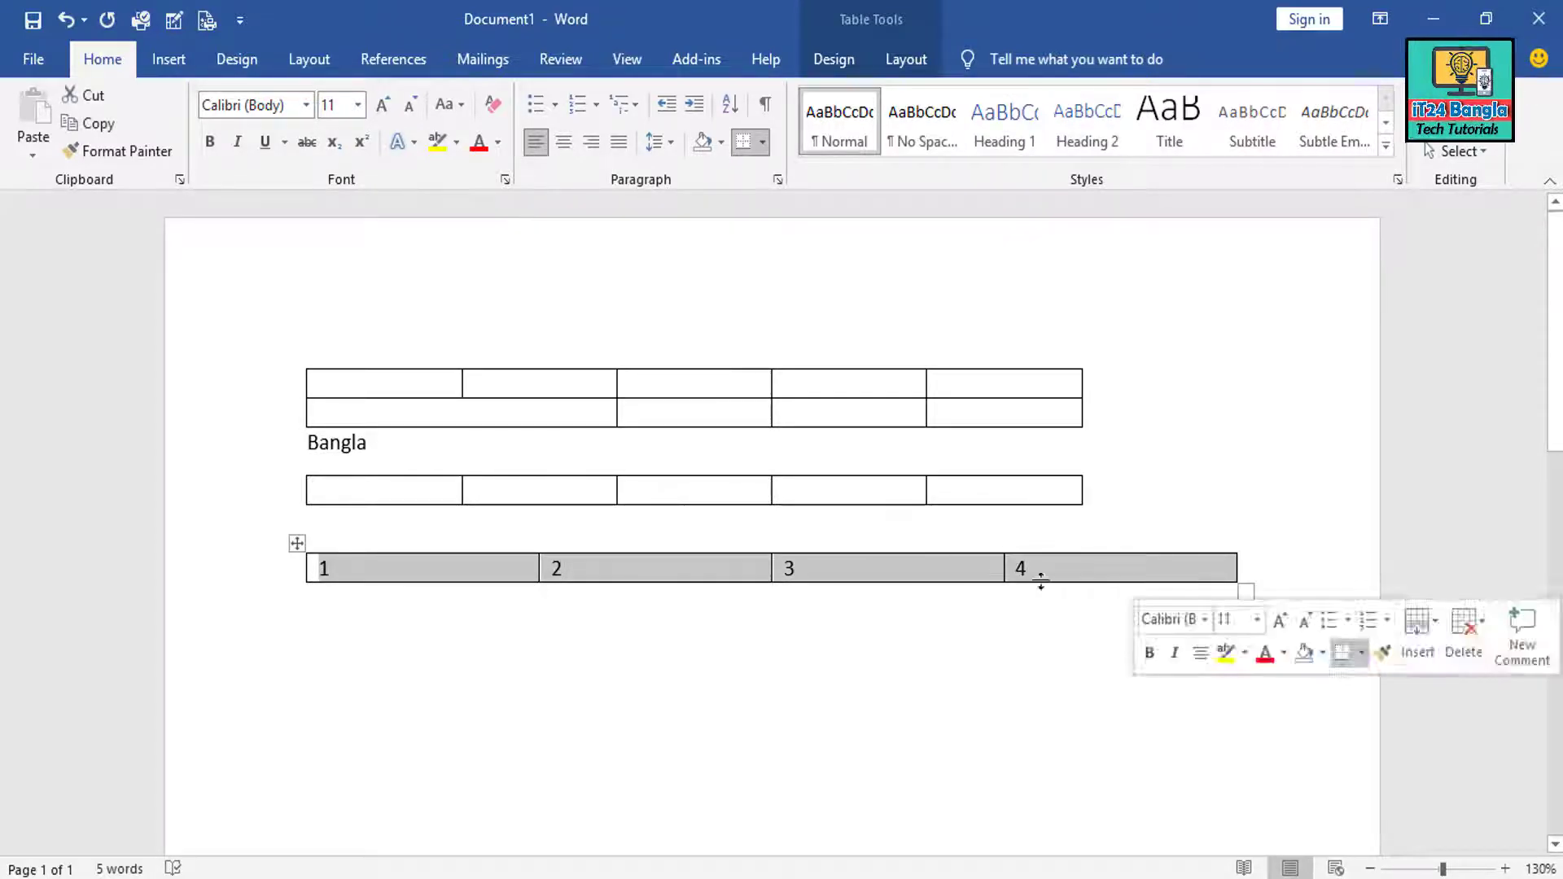
{"action": "right_click", "coordinate": [792, 571]}
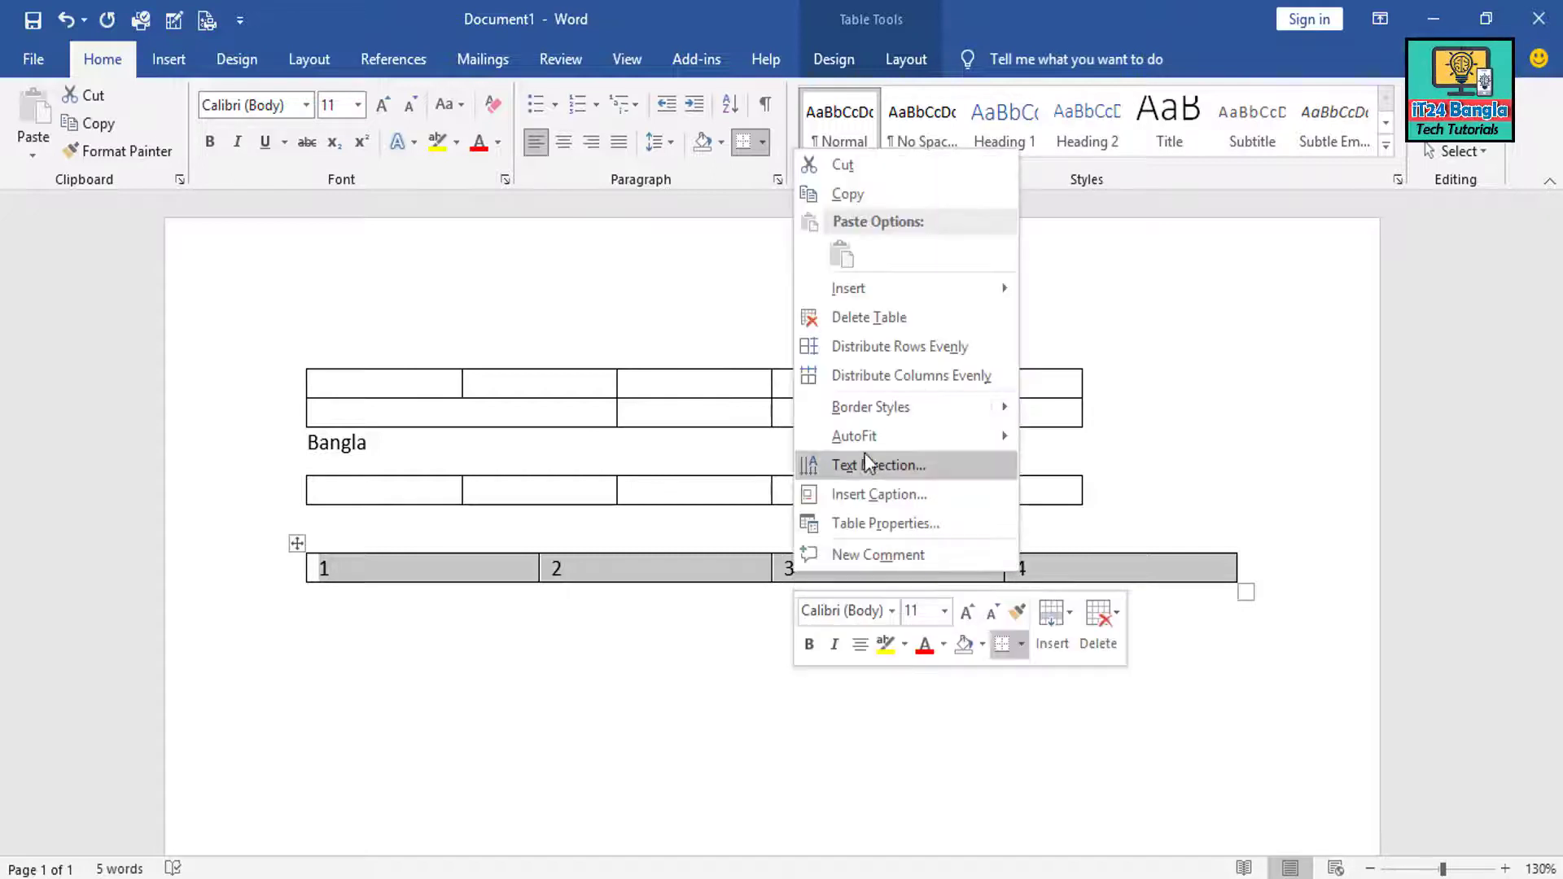
{"action": "mouse_move", "coordinate": [854, 436]}
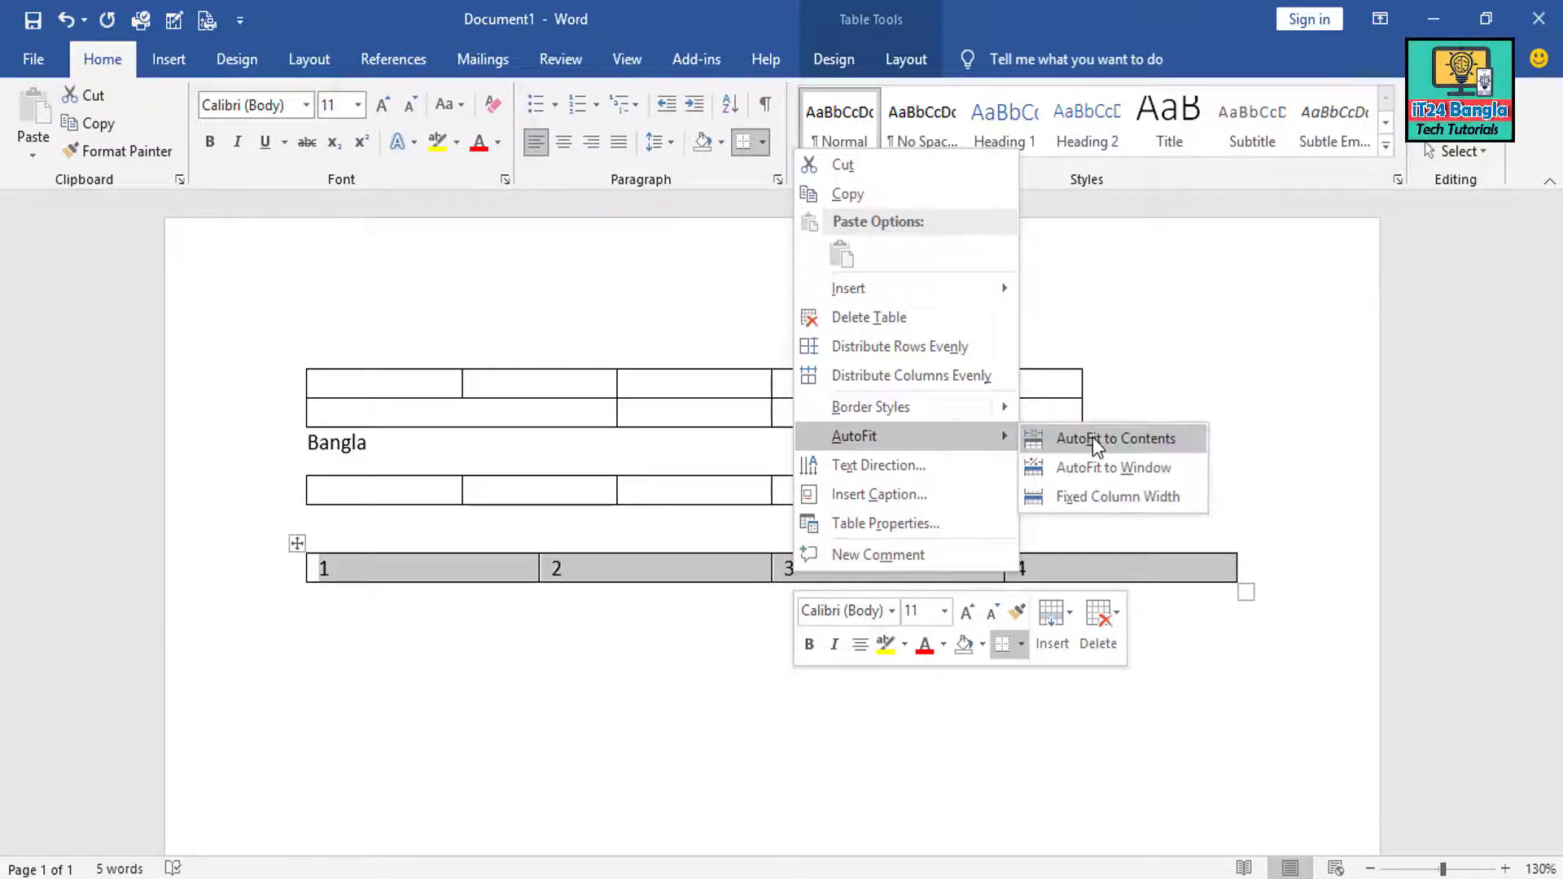
{"action": "left_click", "coordinate": [1092, 439]}
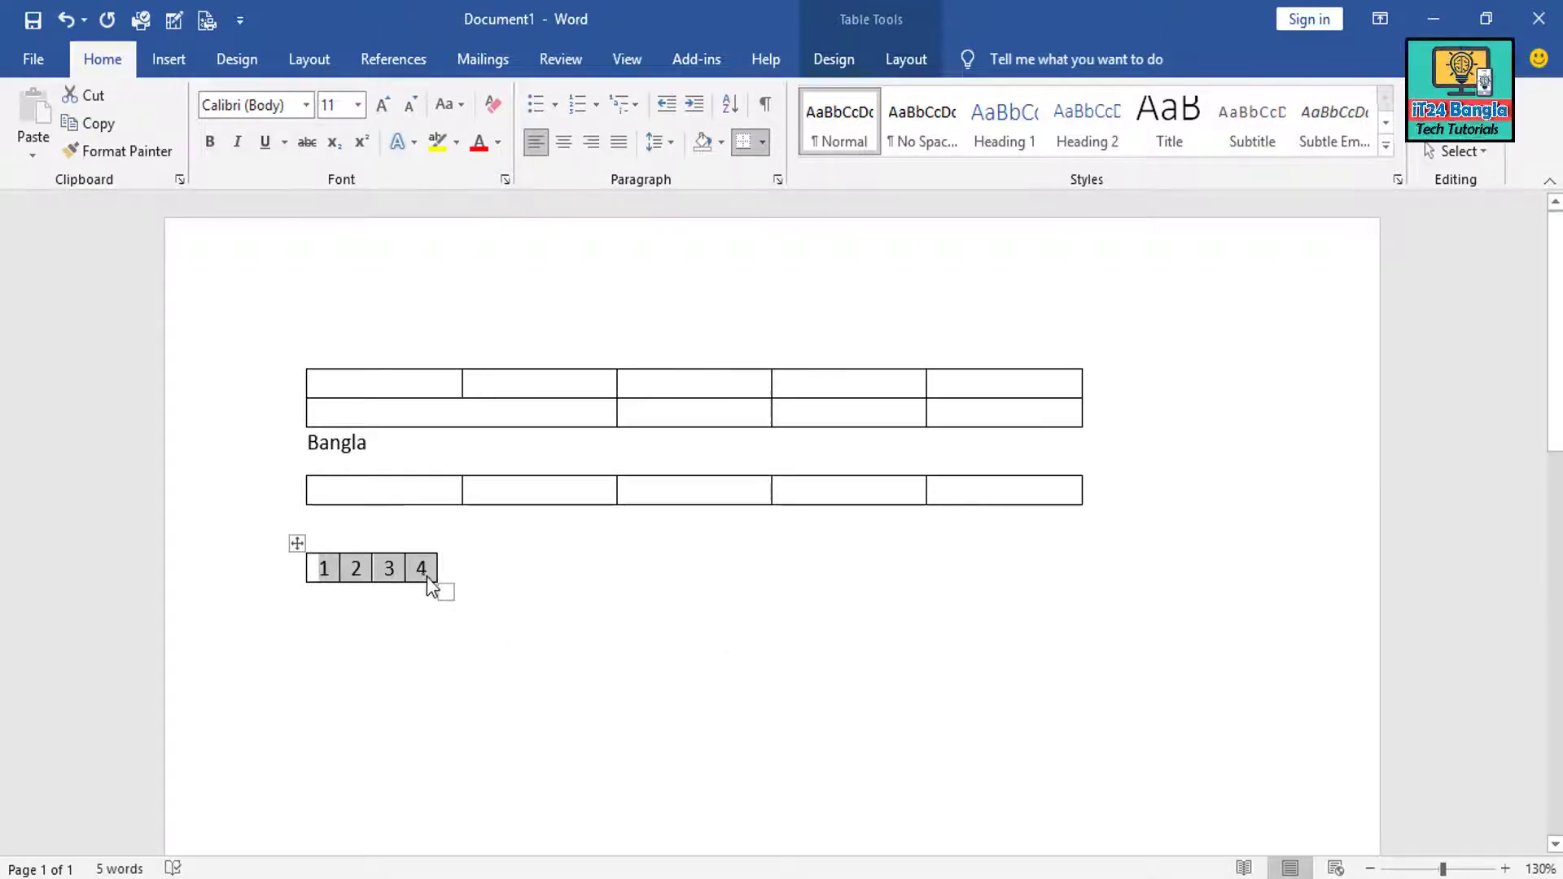
Append extra 4s so the cells read 244444 and 44444, widening the autofitted columns
{"action": "left_click", "coordinate": [329, 573]}
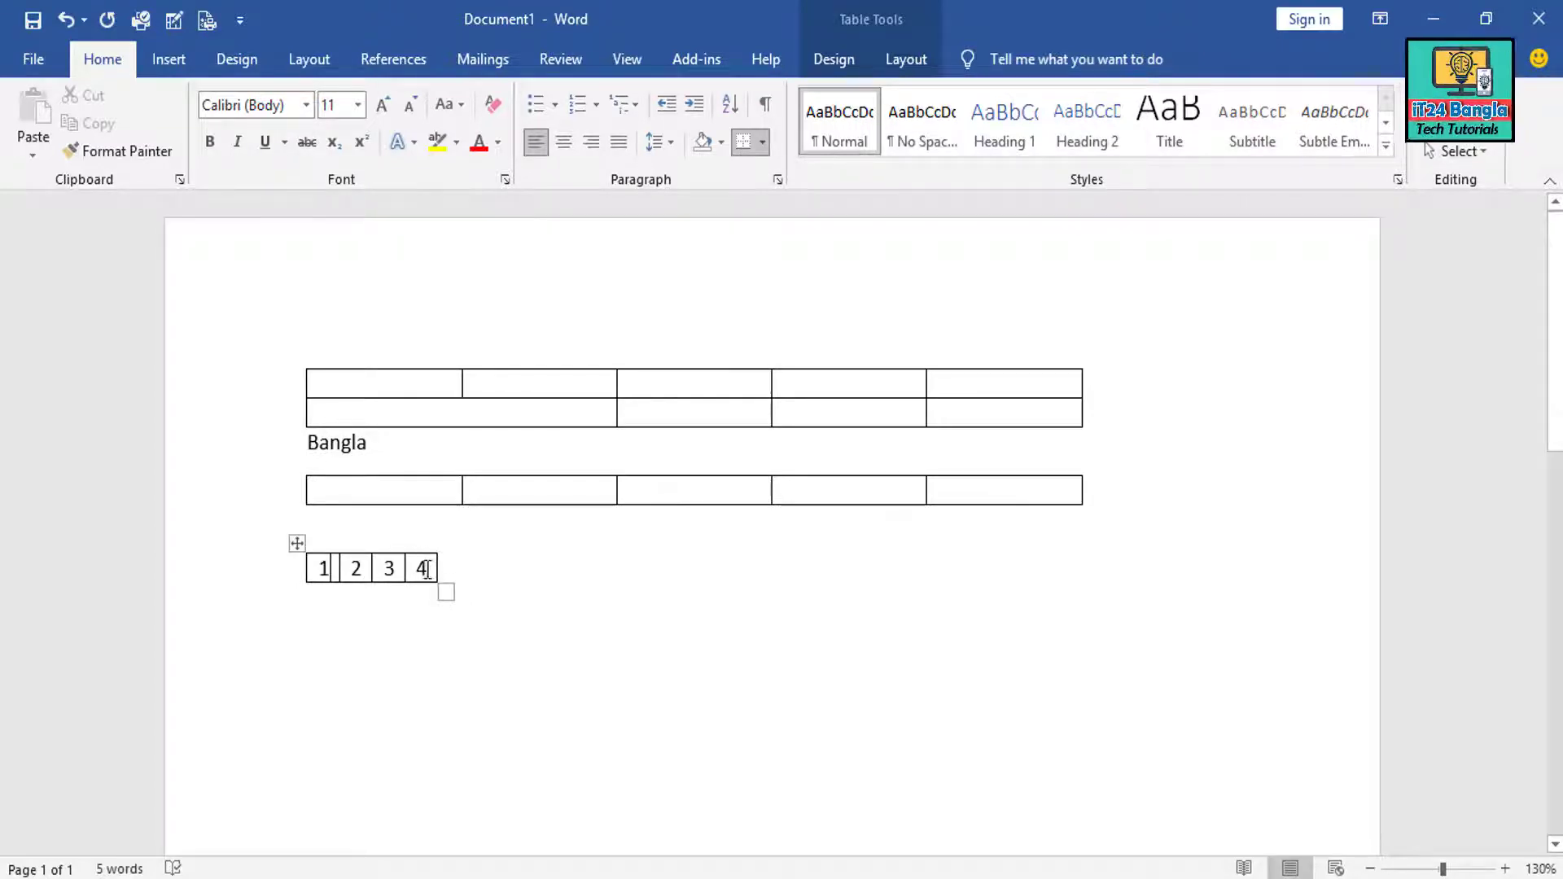
{"action": "type", "text": "444"}
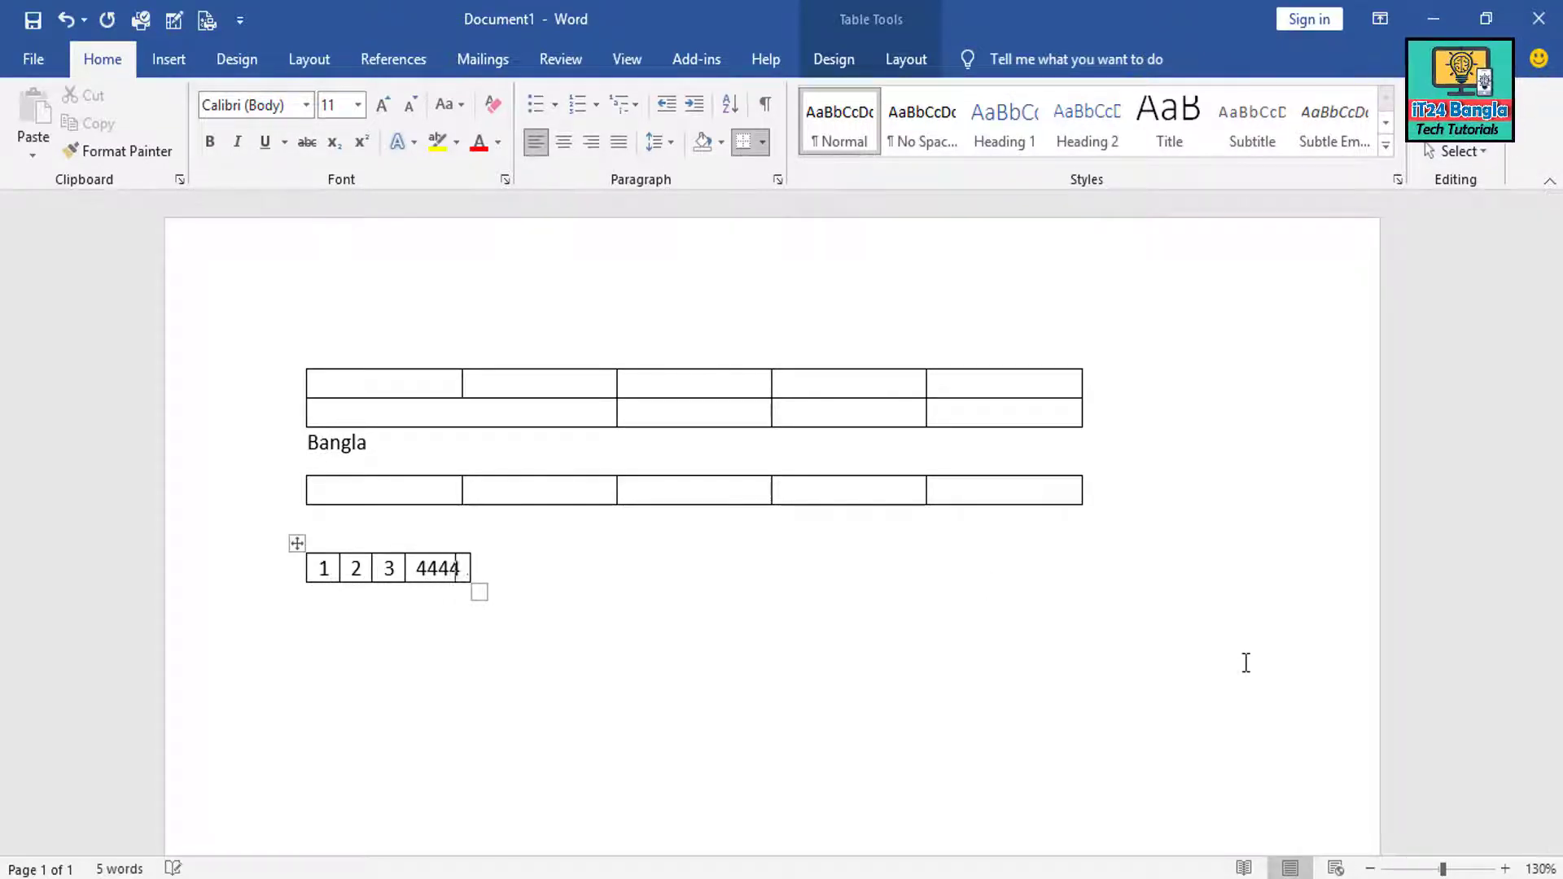
{"action": "type", "text": "4"}
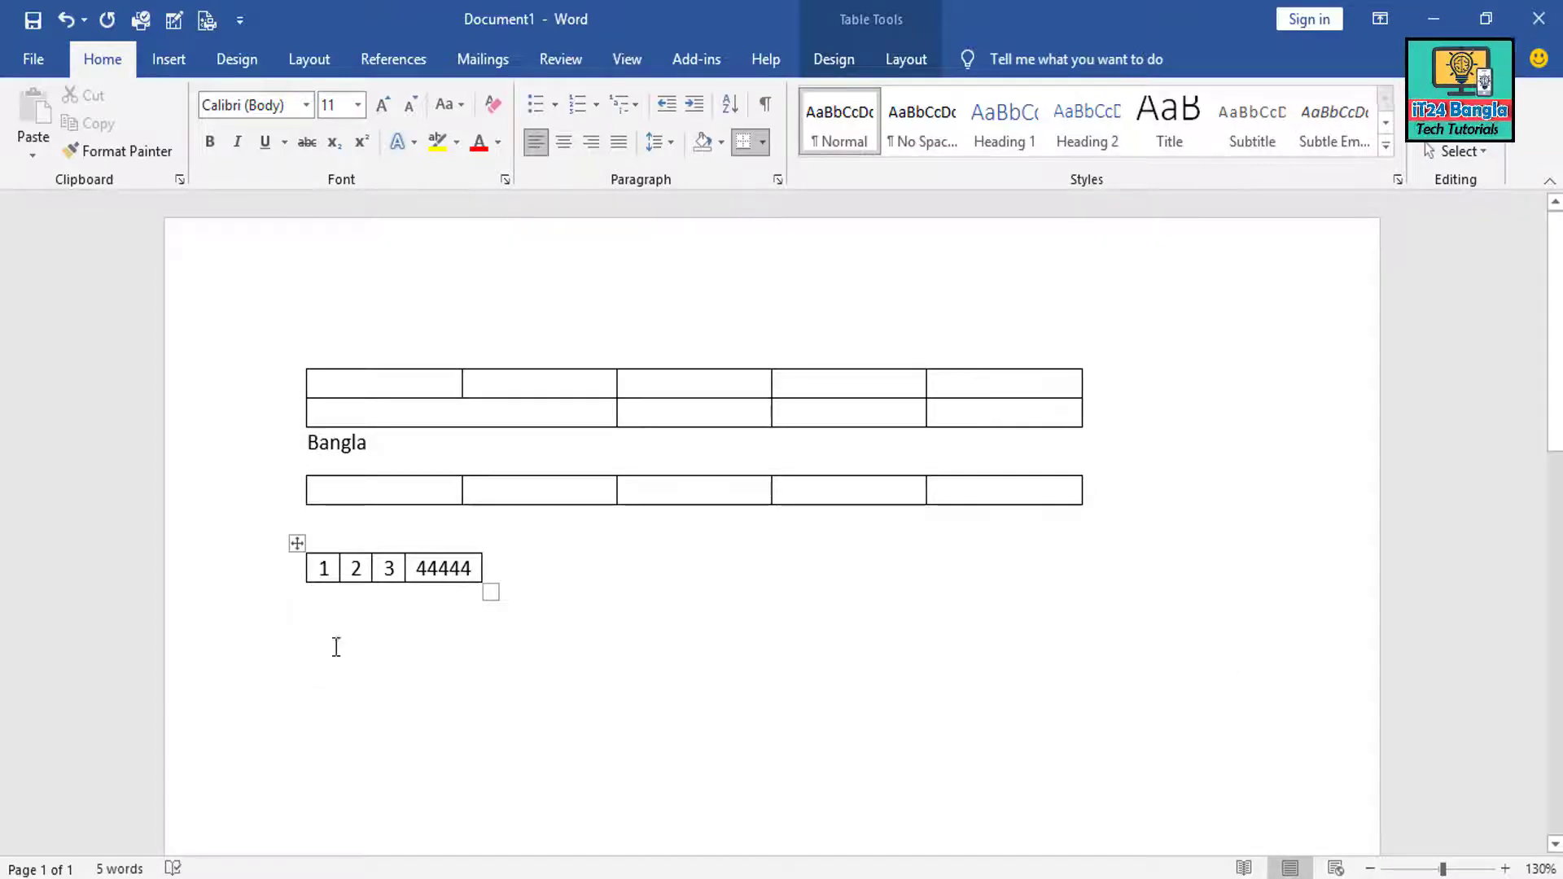
{"action": "left_click", "coordinate": [362, 568]}
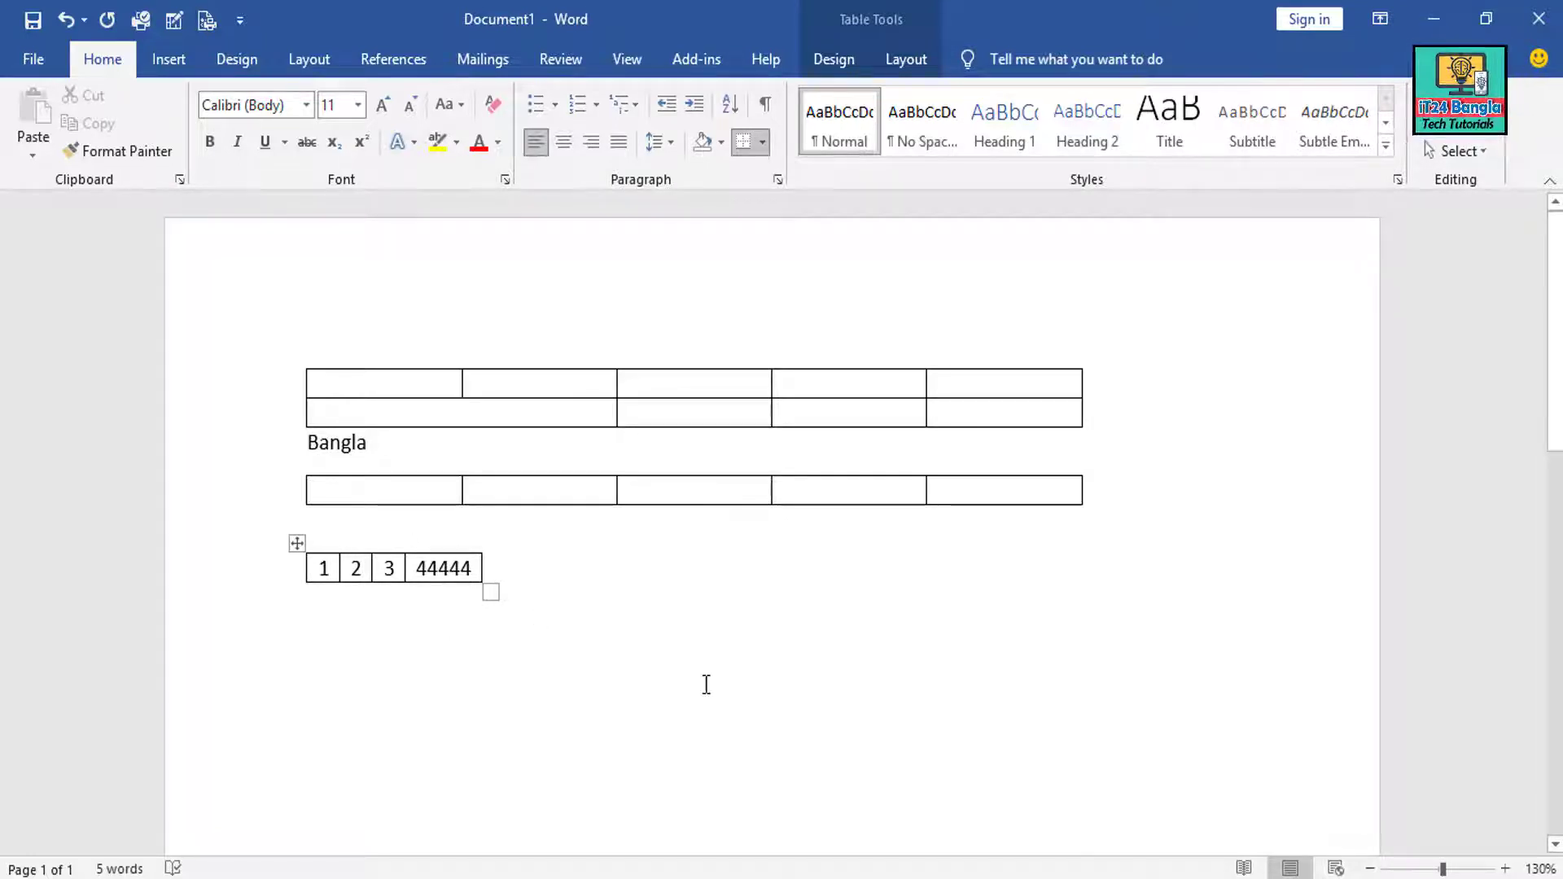
{"action": "type", "text": "4444"}
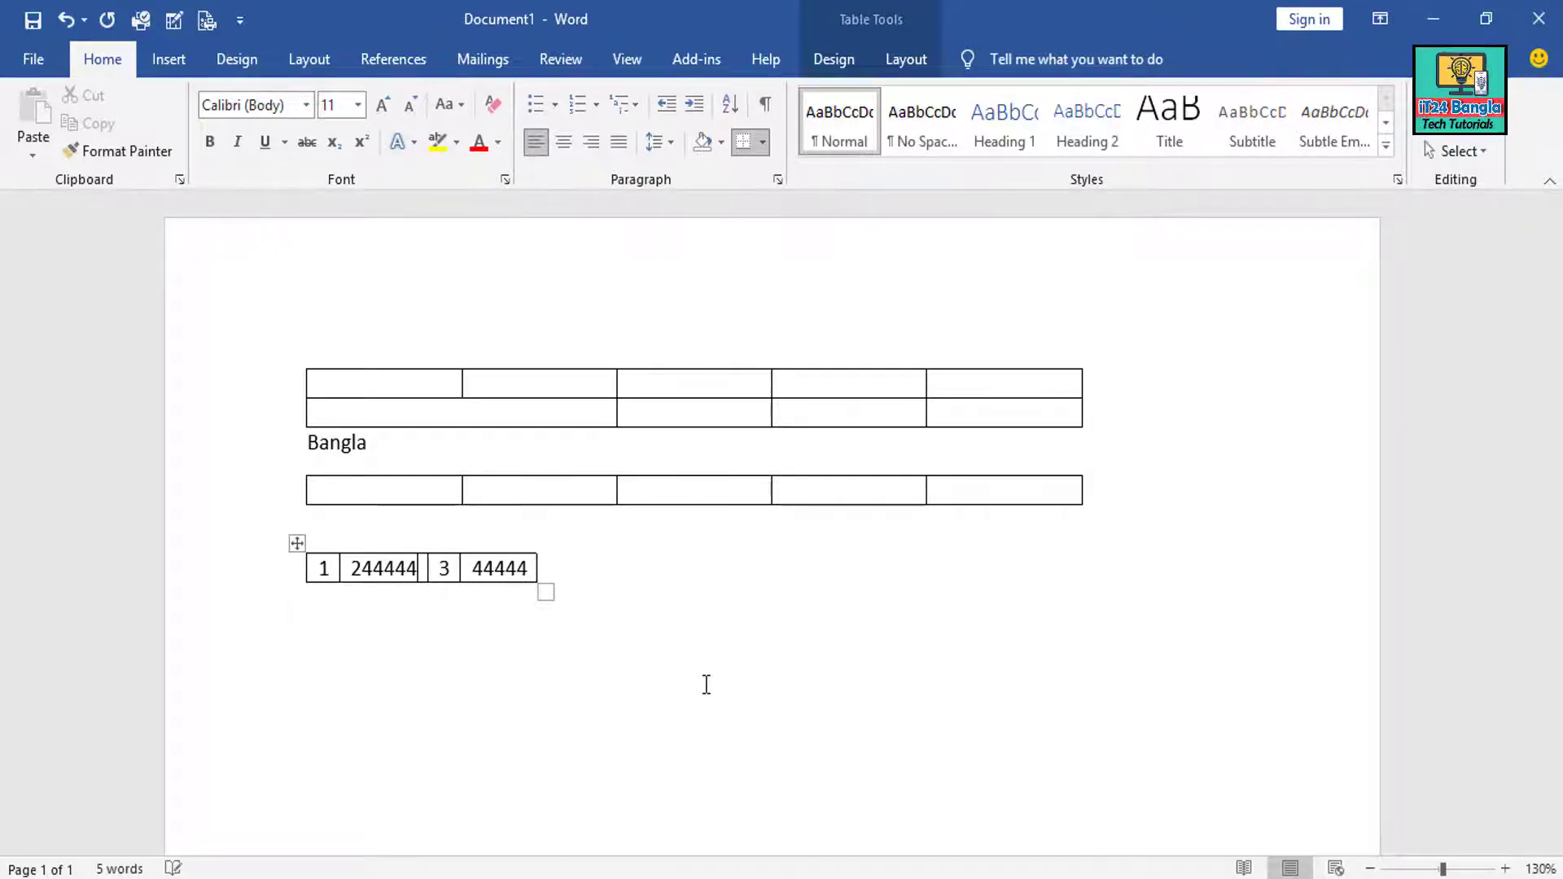
{"action": "type", "text": " 44444"}
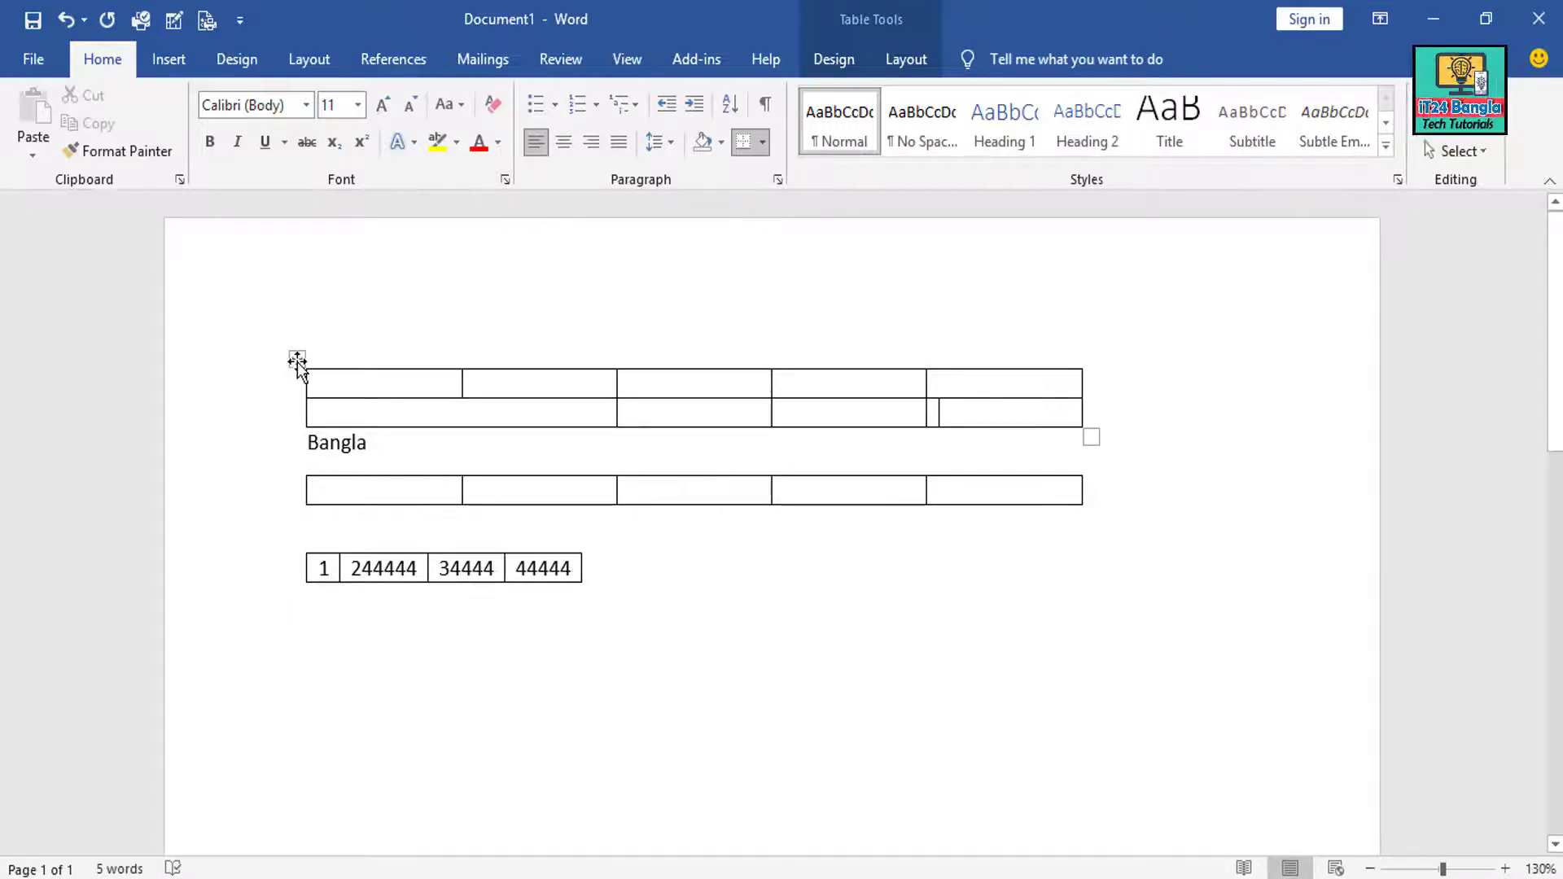
Apply a yellow Grid Table style with a gold header row to the top table
{"action": "left_click", "coordinate": [296, 361]}
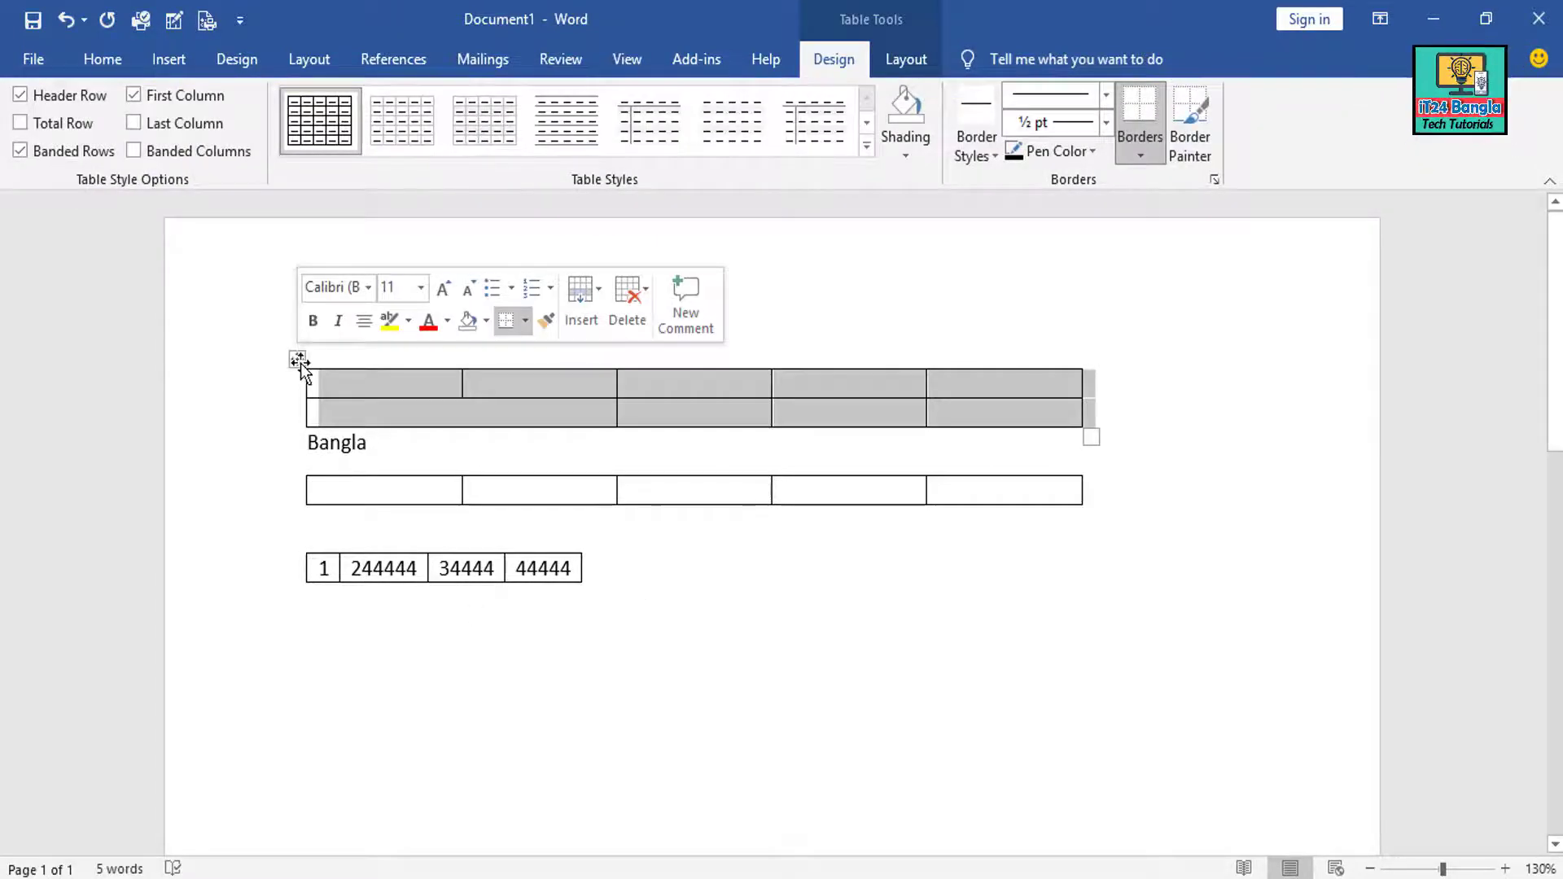
{"action": "left_click", "coordinate": [389, 396]}
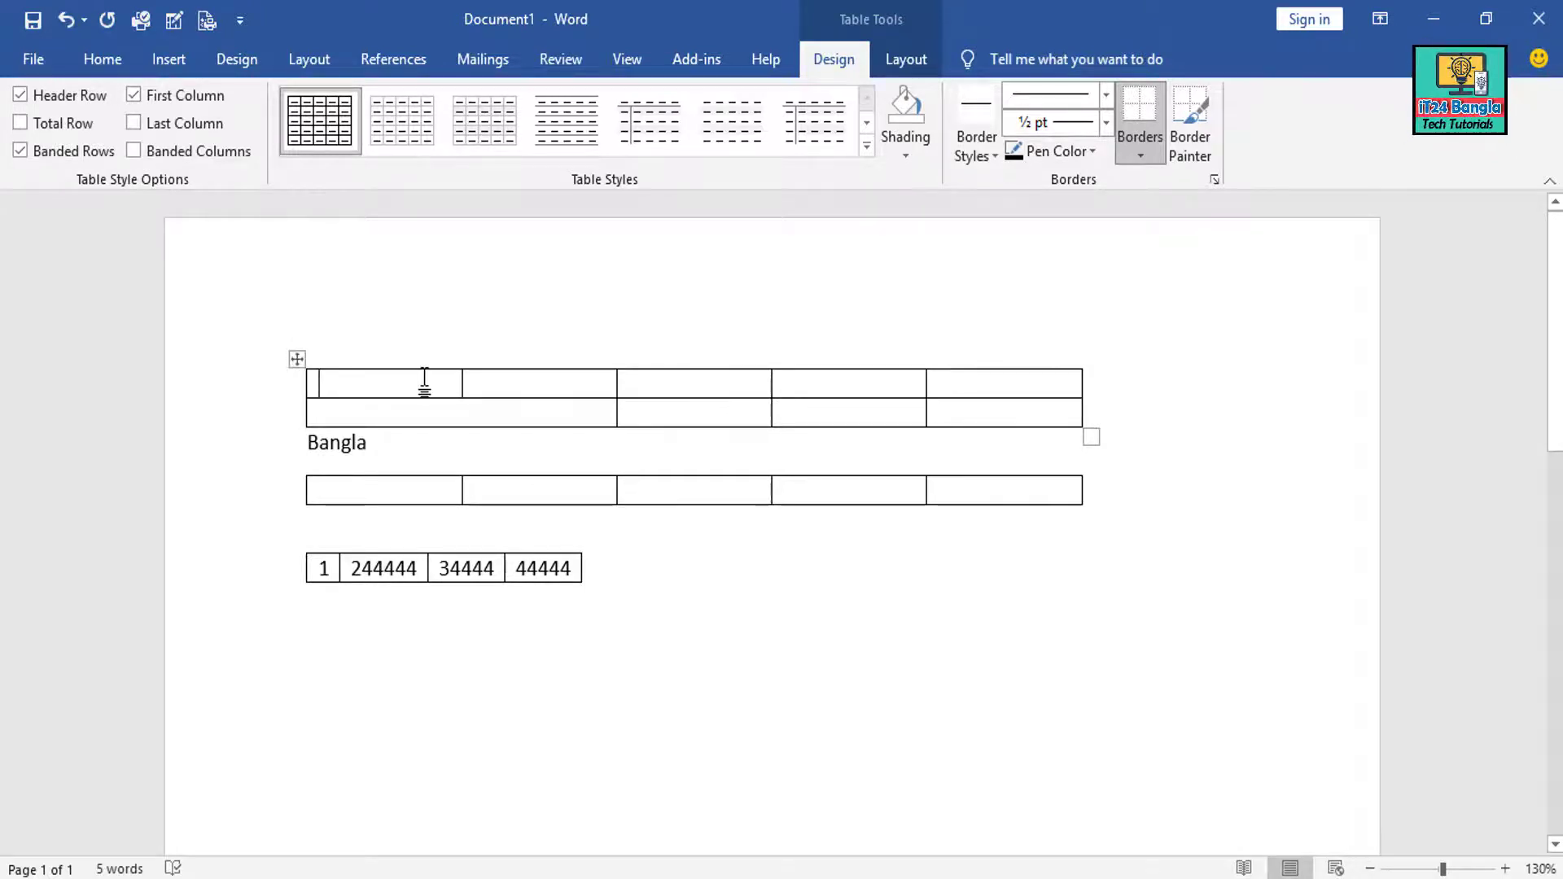
{"action": "left_click", "coordinate": [297, 359]}
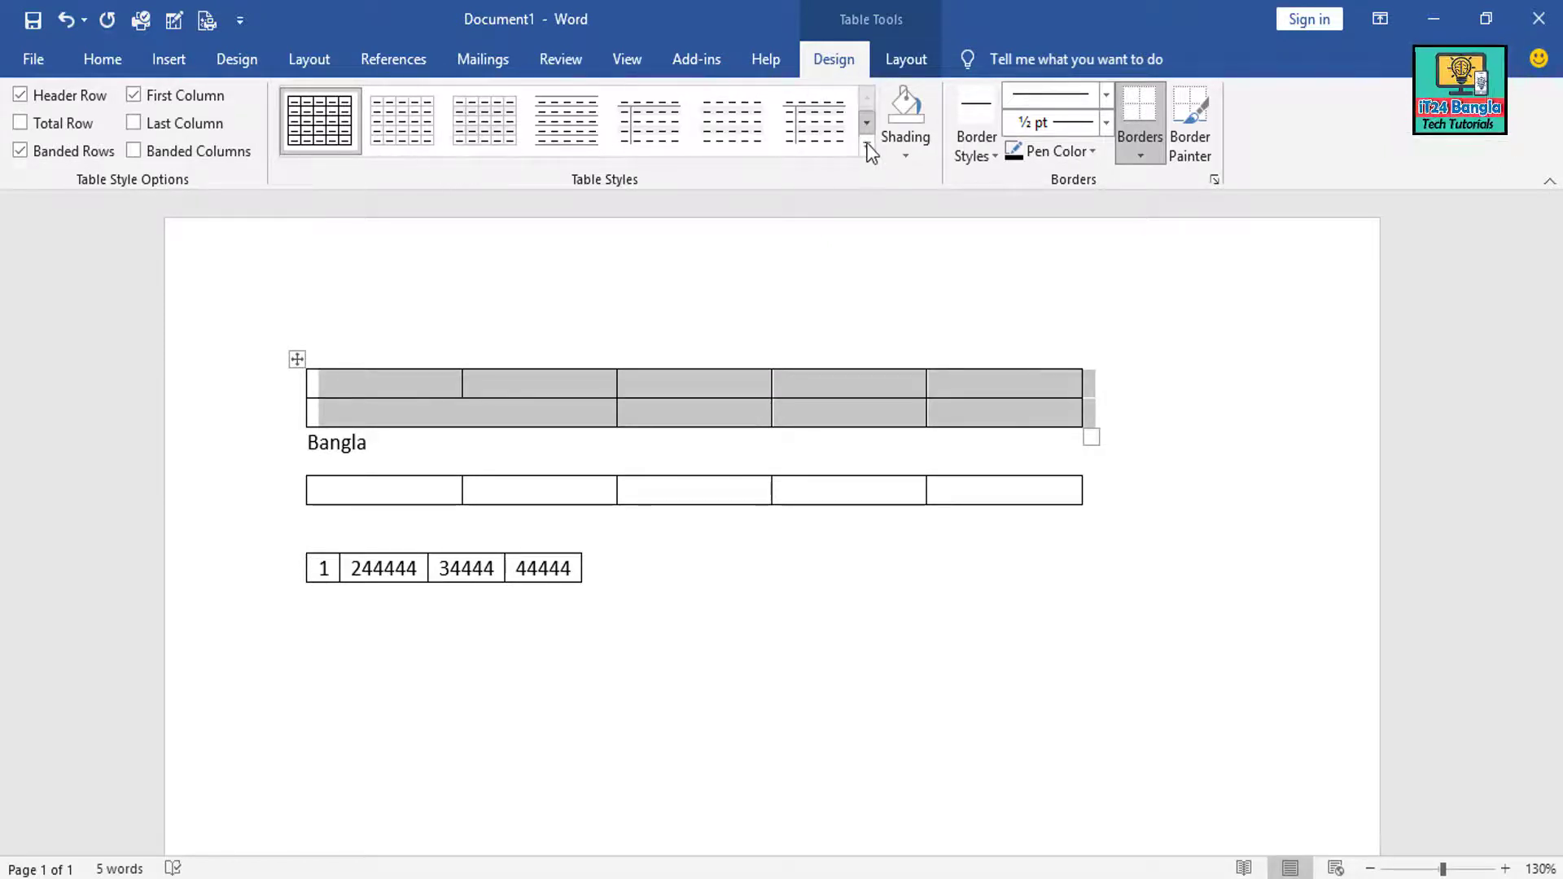
{"action": "left_click", "coordinate": [866, 148]}
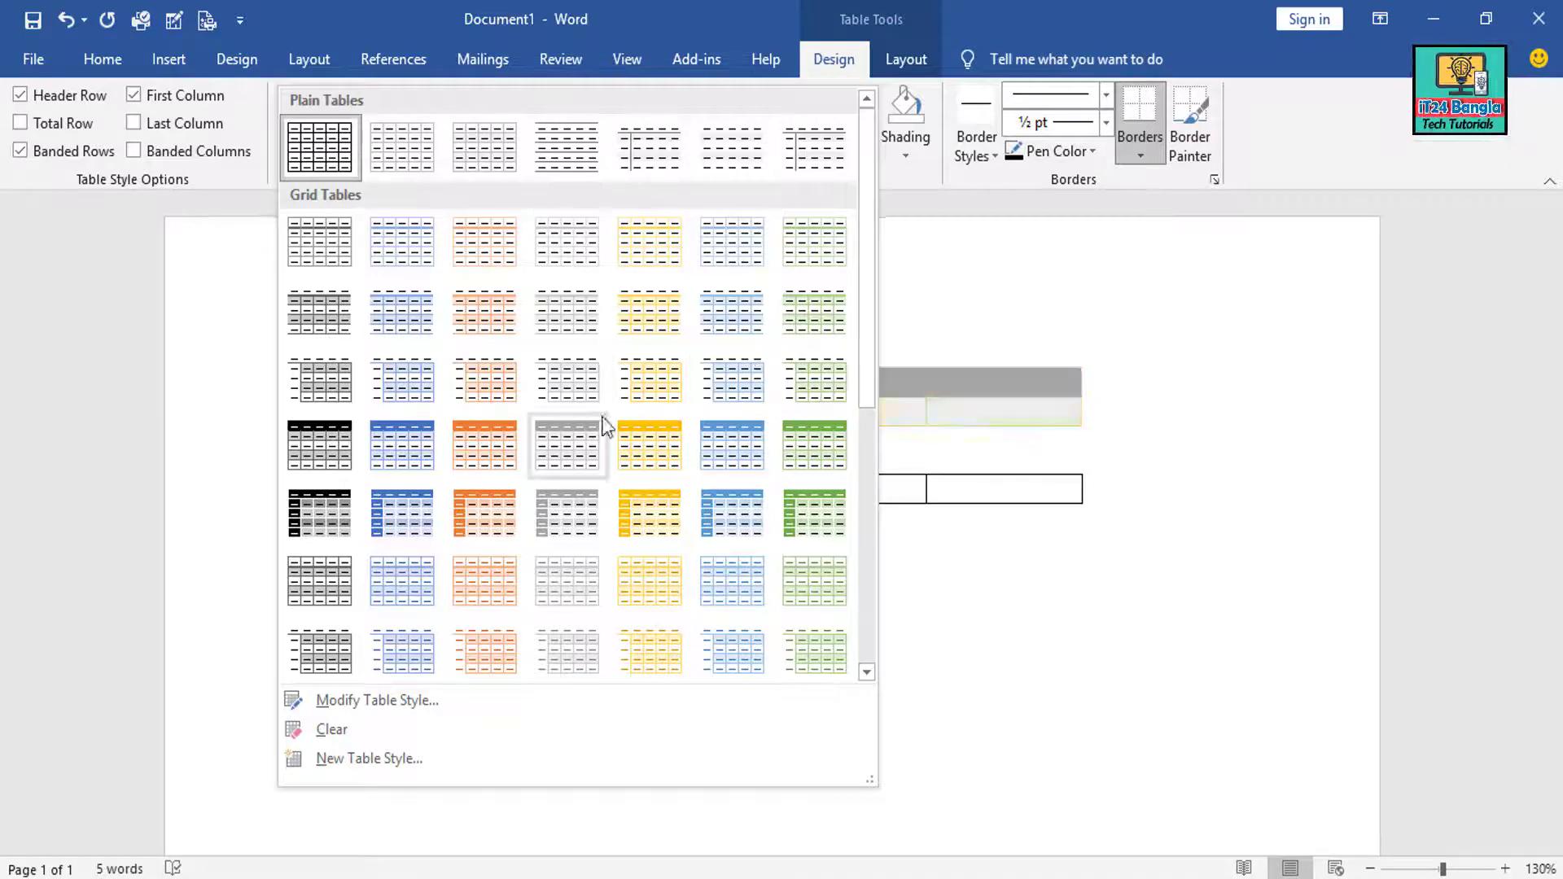
{"action": "left_click", "coordinate": [669, 425]}
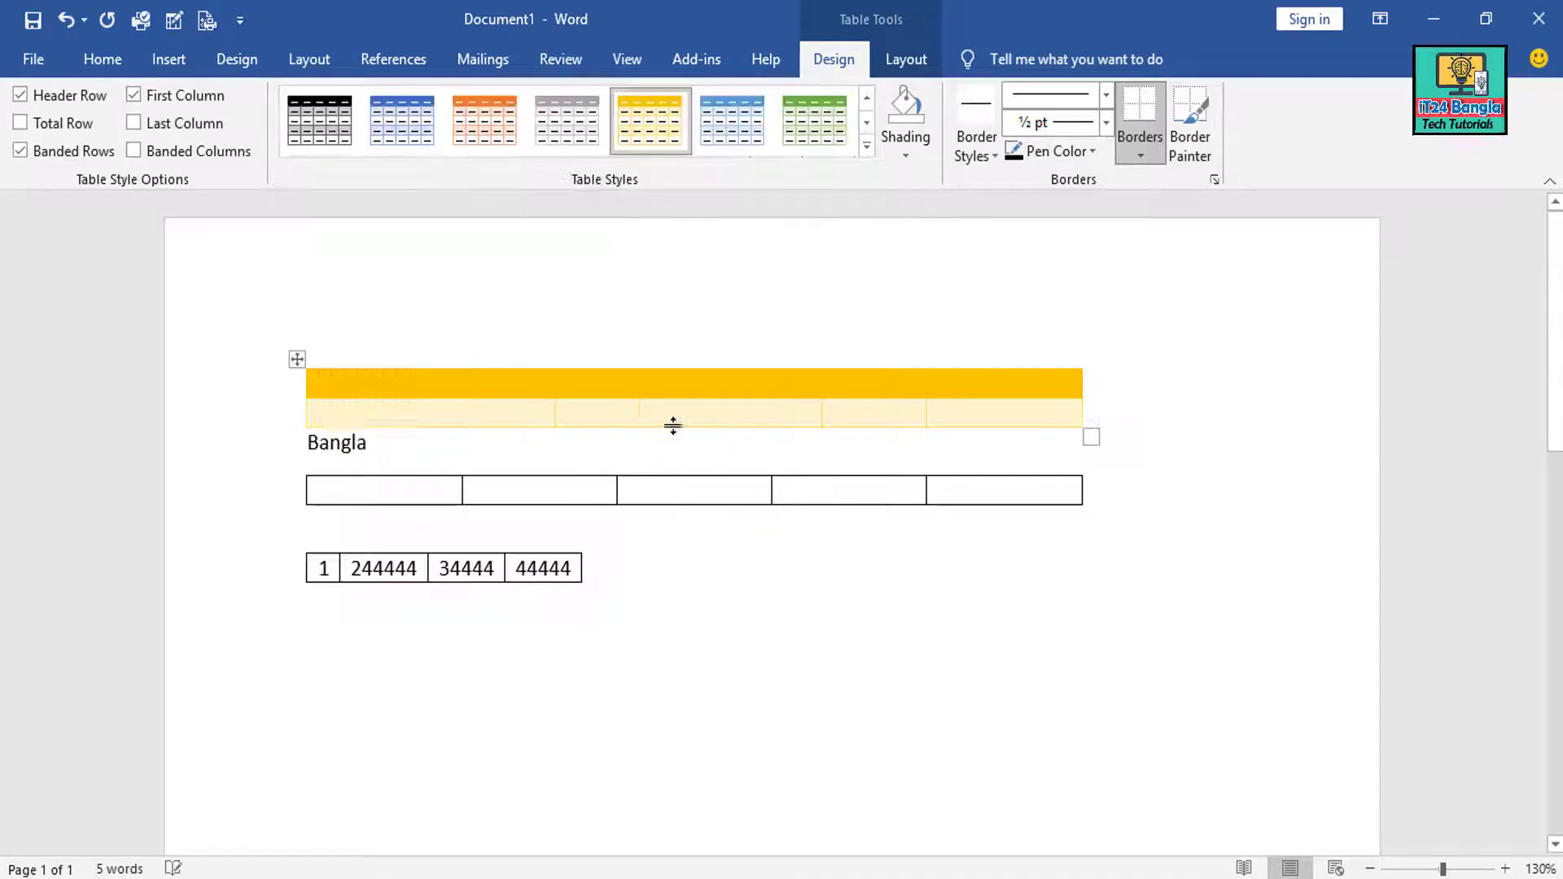
{"action": "left_click", "coordinate": [970, 409]}
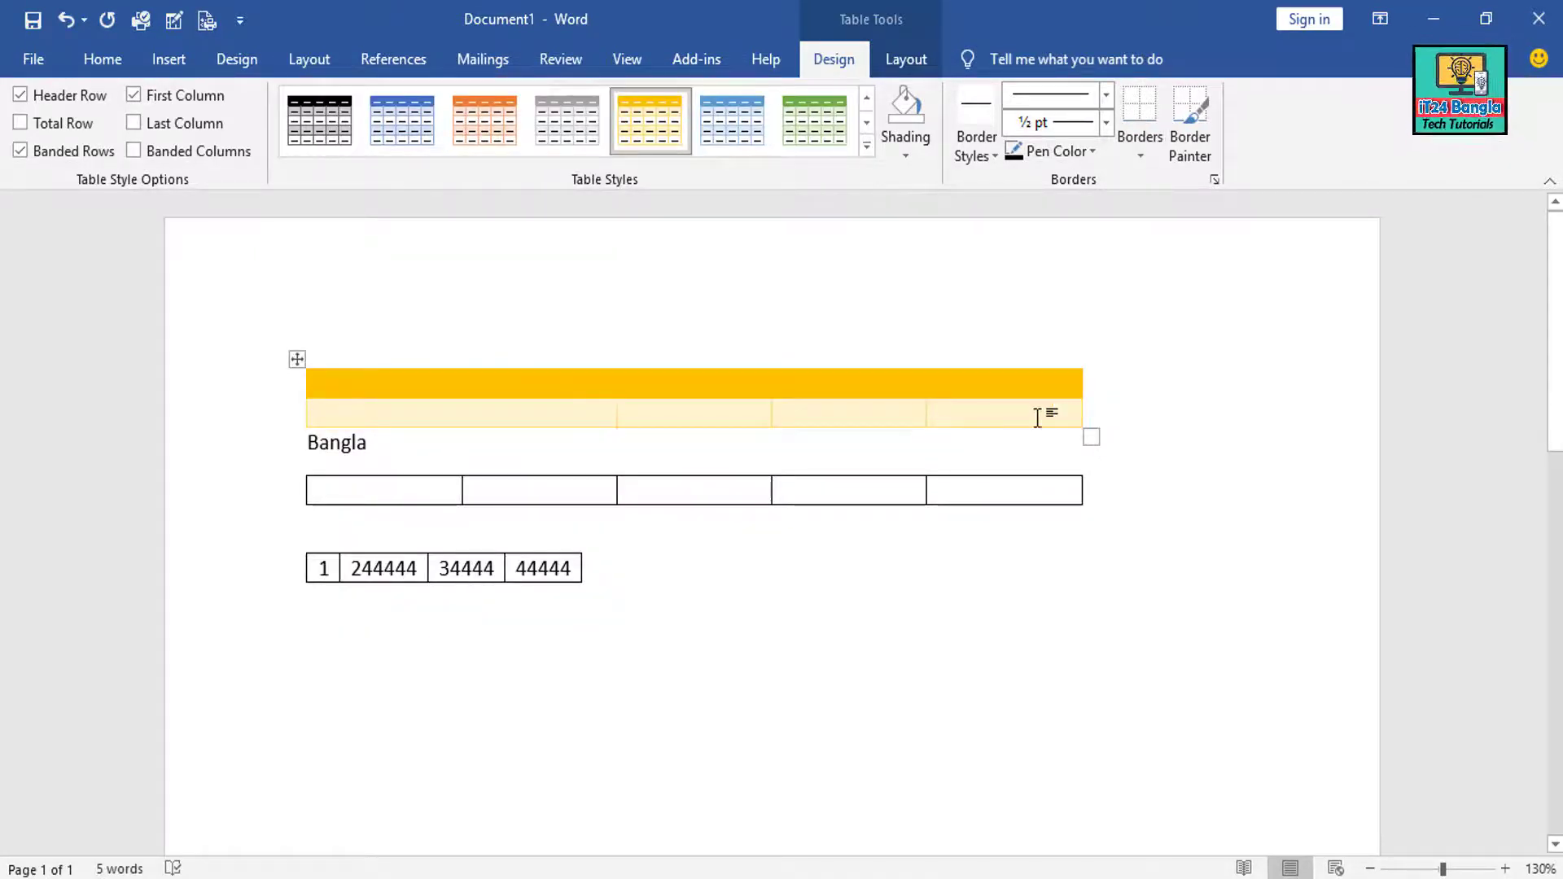
Undo the stray column and extend the lower table to five rows
{"action": "key", "text": "ctrl+z"}
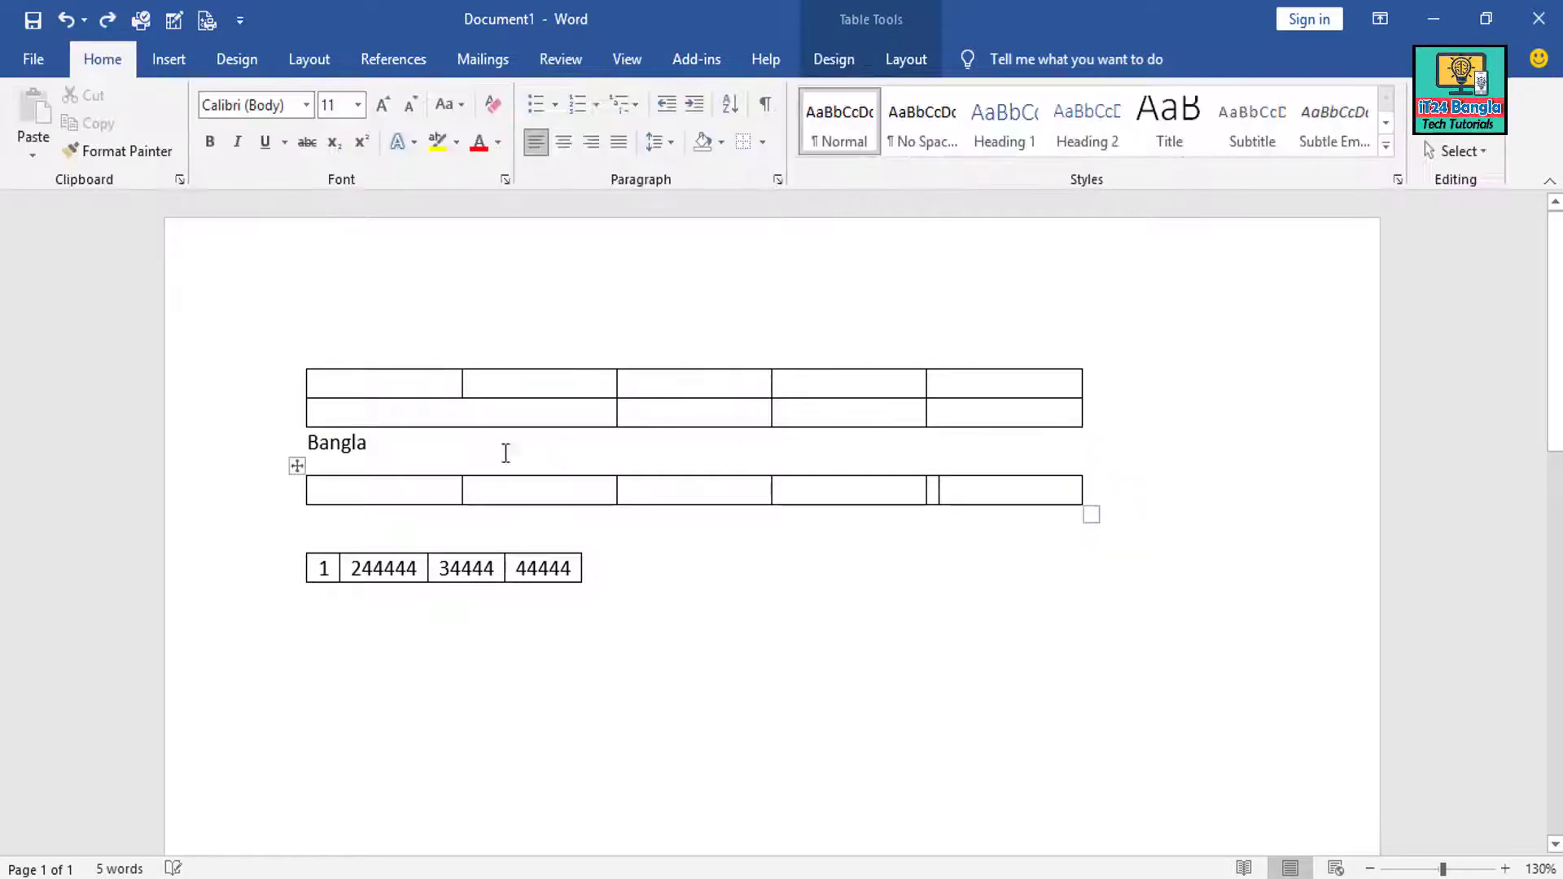
{"action": "key", "text": "ctrl+z"}
{"action": "key", "text": "ctrl+z"}
{"action": "key", "text": "ctrl+z"}
{"action": "key", "text": "ctrl+z"}
{"action": "key", "text": "ctrl+z"}
{"action": "key", "text": "ctrl+z"}
{"action": "key", "text": "ctrl+y"}
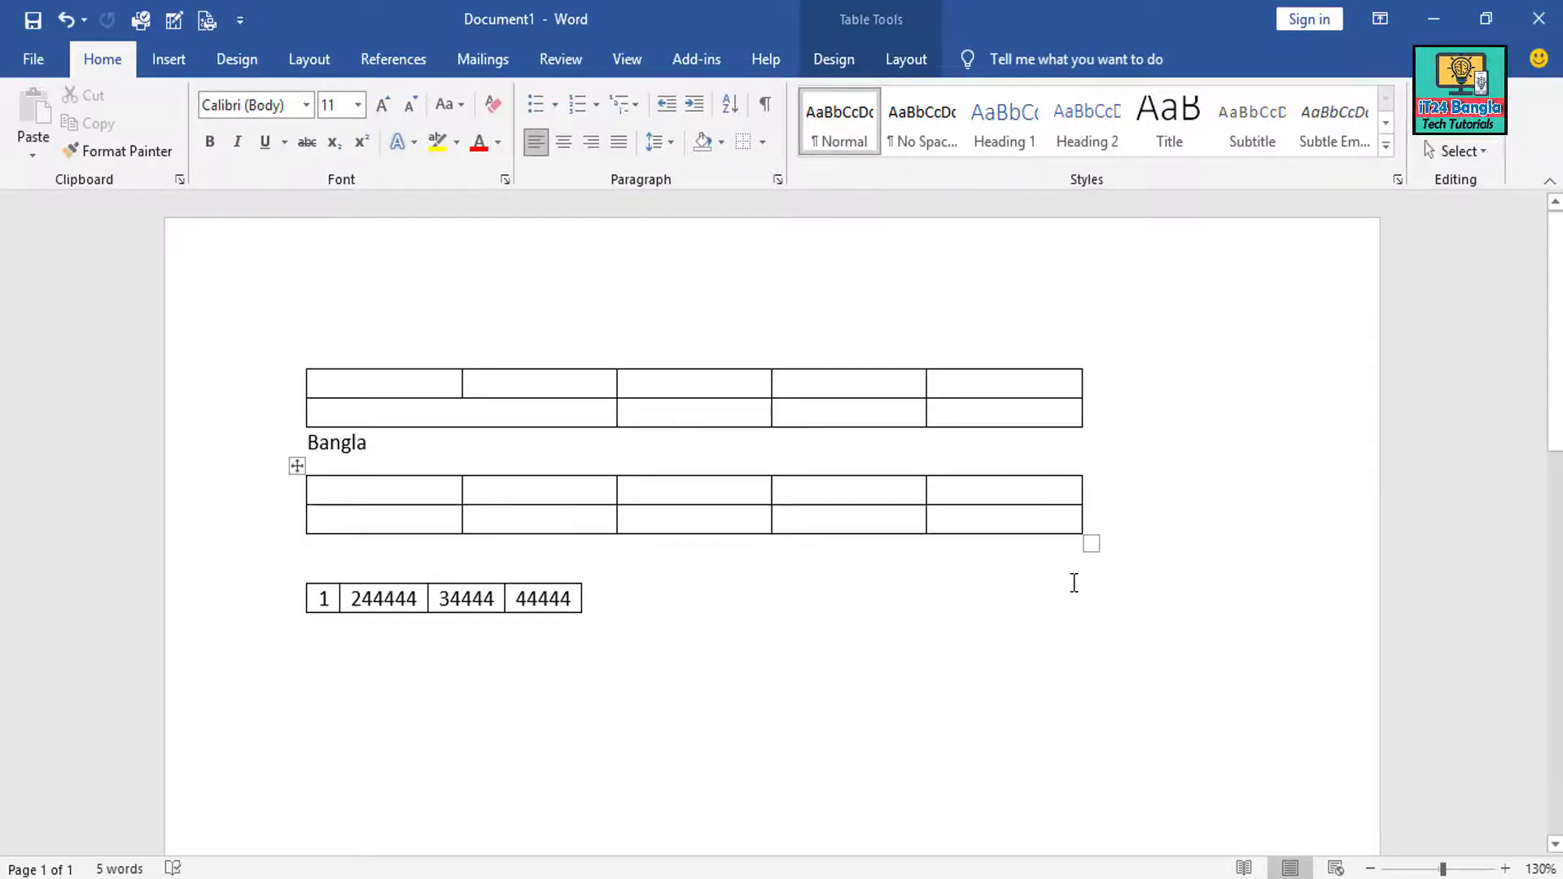
{"action": "key", "text": "ctrl+y"}
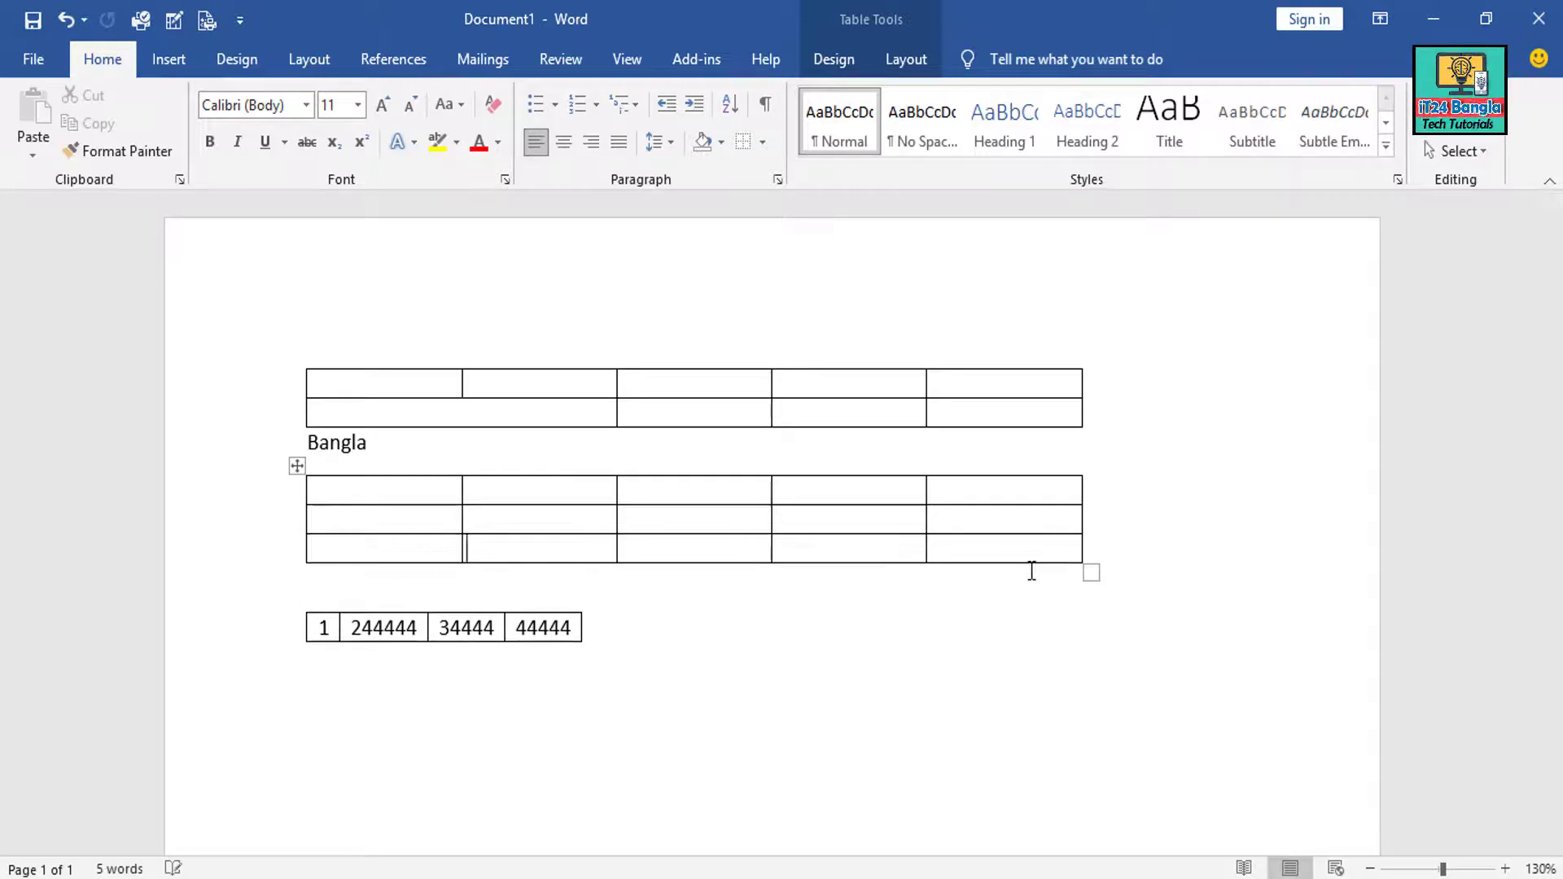
{"action": "key", "text": "ctrl+y"}
{"action": "key", "text": "ctrl+y"}
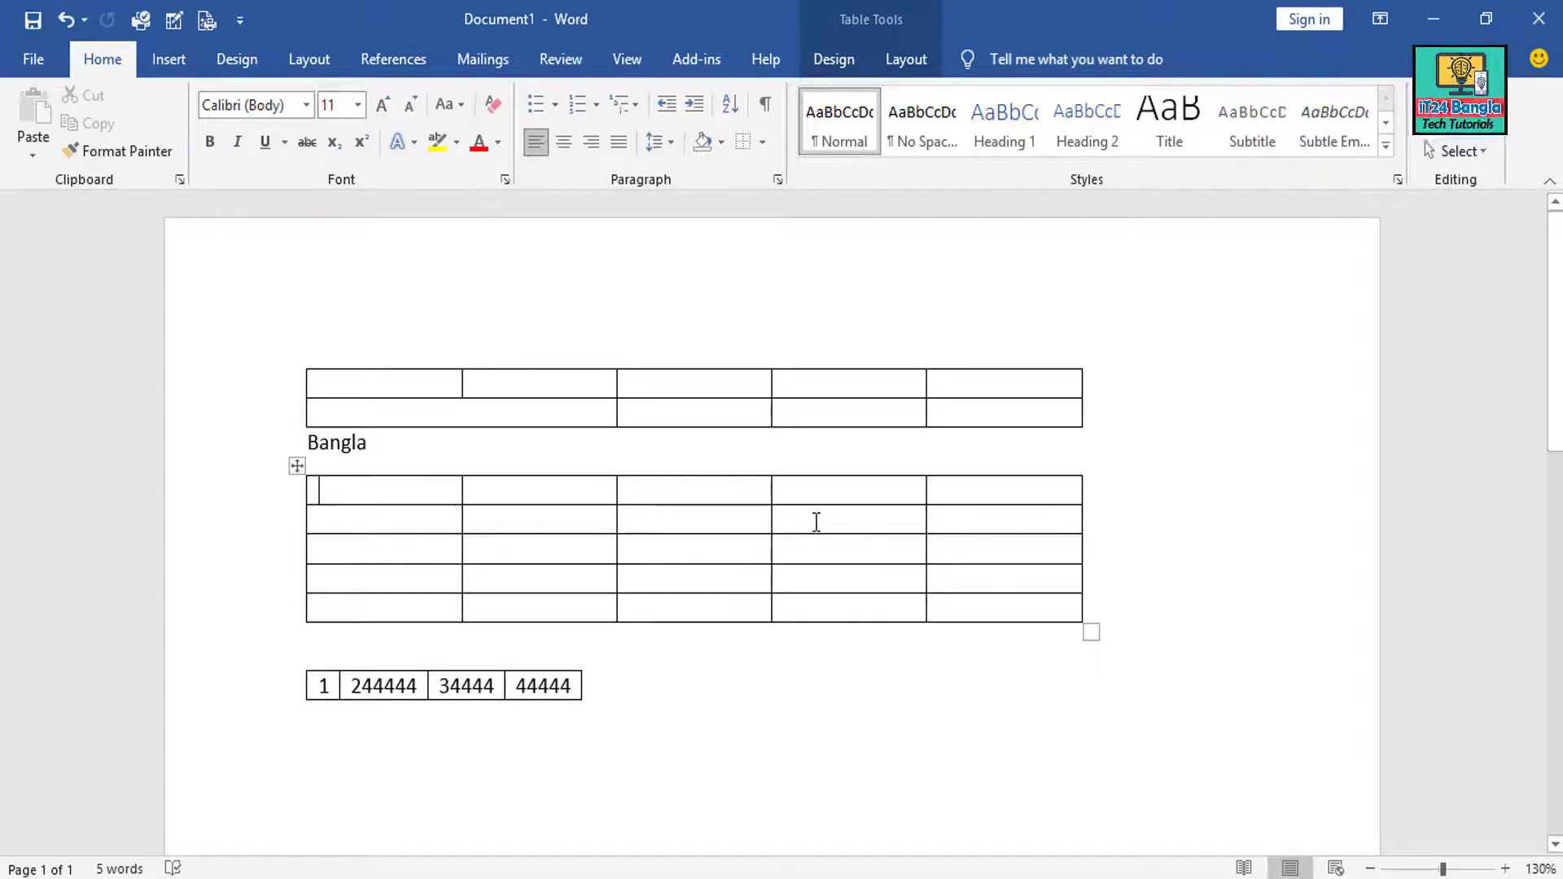
Type 1 into row one of the lower table and move across its cells
{"action": "type", "text": "1"}
{"action": "key", "text": "Tab"}
{"action": "type", "text": "2"}
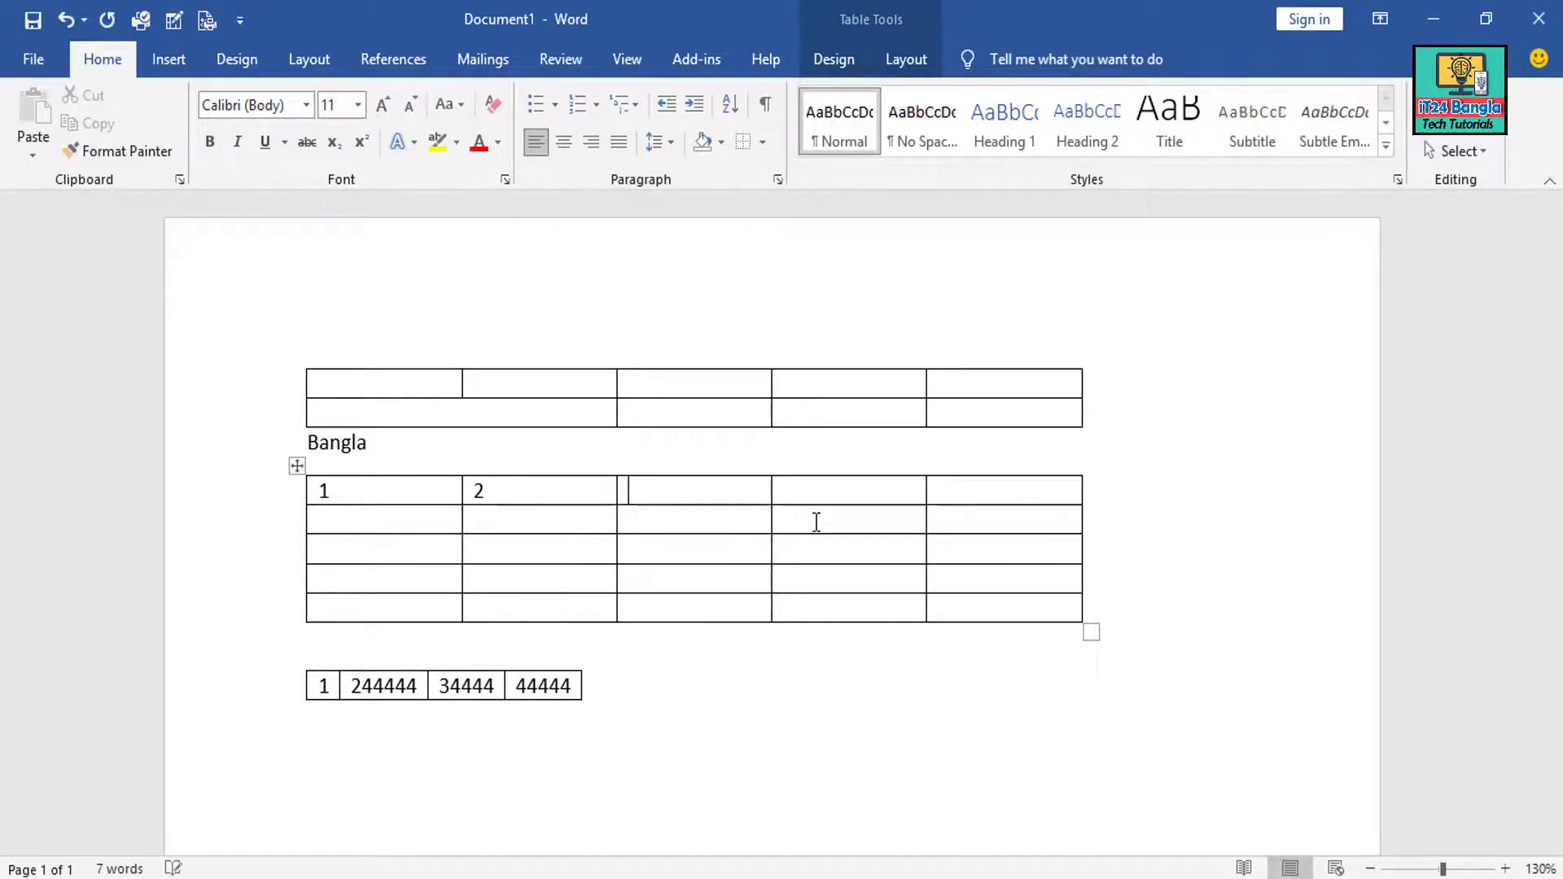
{"action": "key", "text": "Tab"}
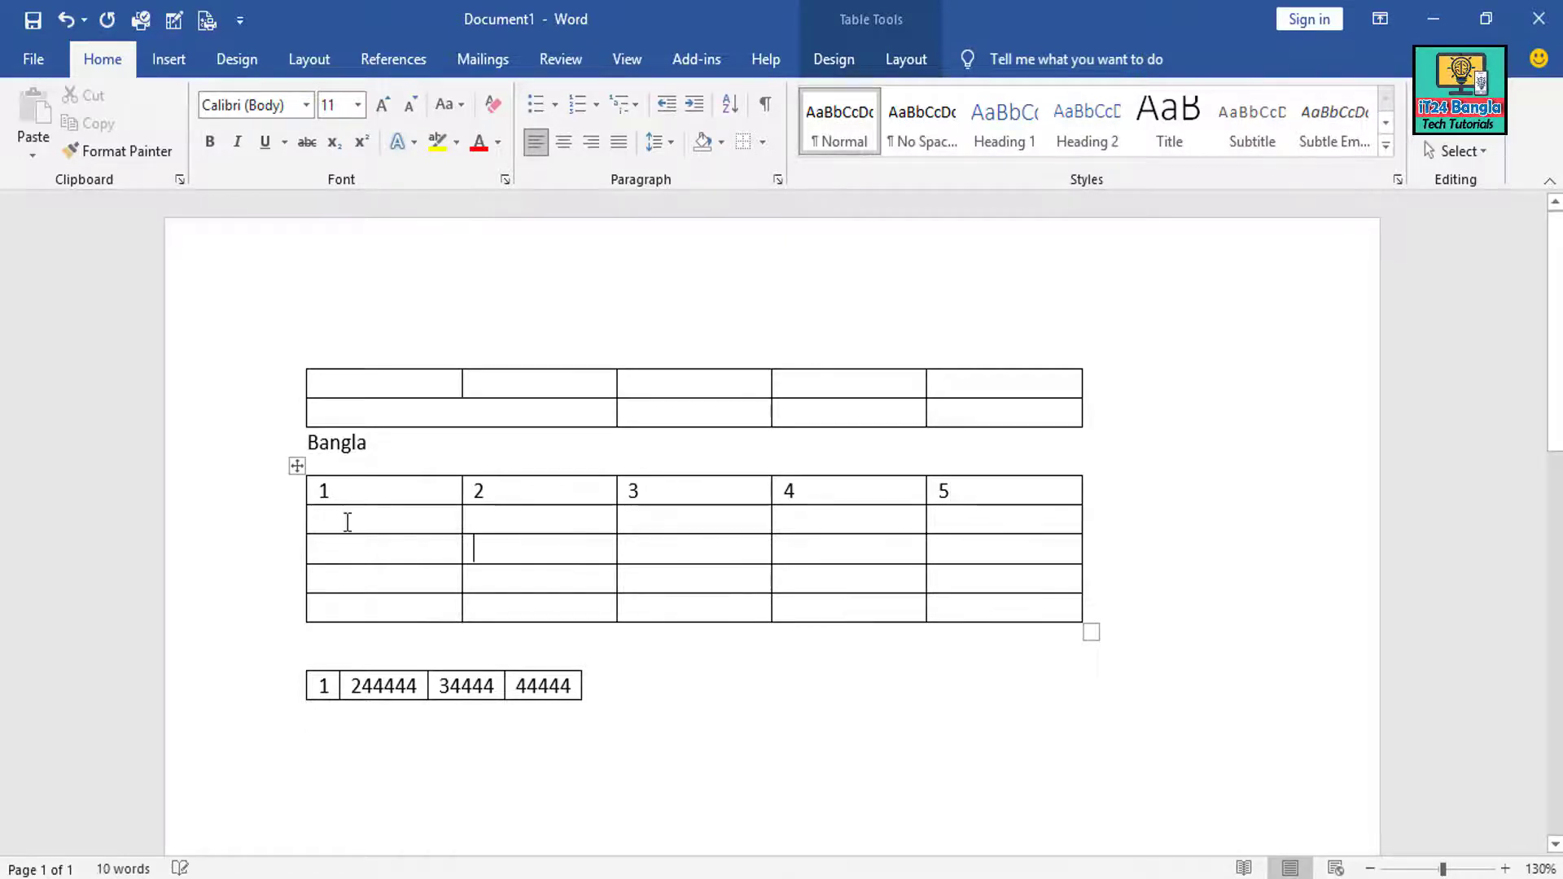
Paste the 1–5 first row into rows 2 to 5, then select the whole table
{"action": "left_click", "coordinate": [298, 499]}
{"action": "left_click", "coordinate": [362, 546]}
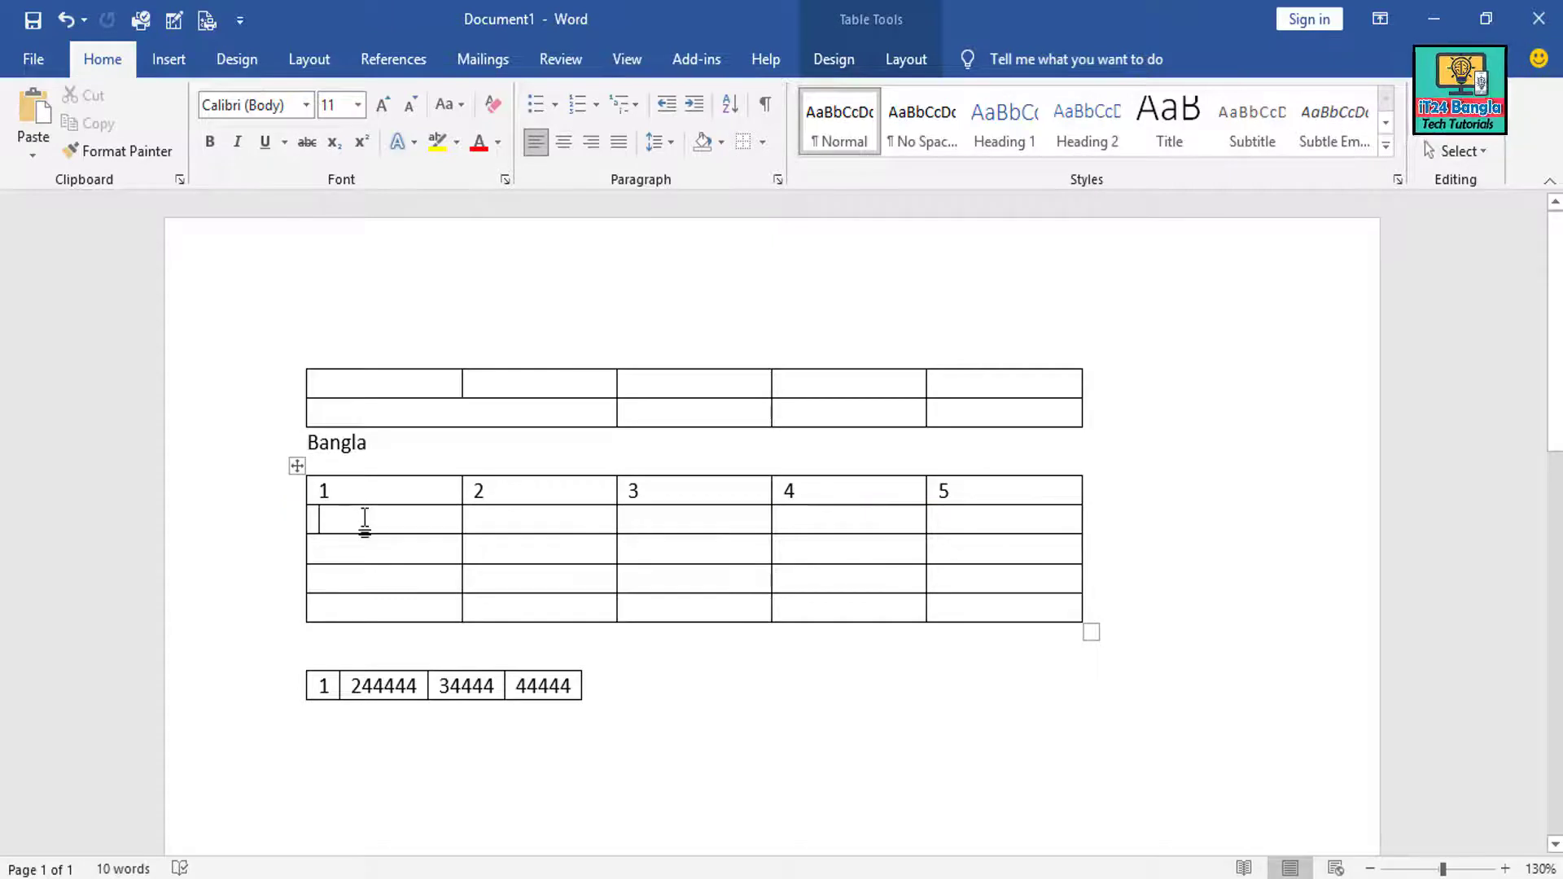
{"action": "left_click_drag", "start_coordinate": [365, 521], "coordinate": [971, 597]}
{"action": "key", "text": "ctrl+v"}
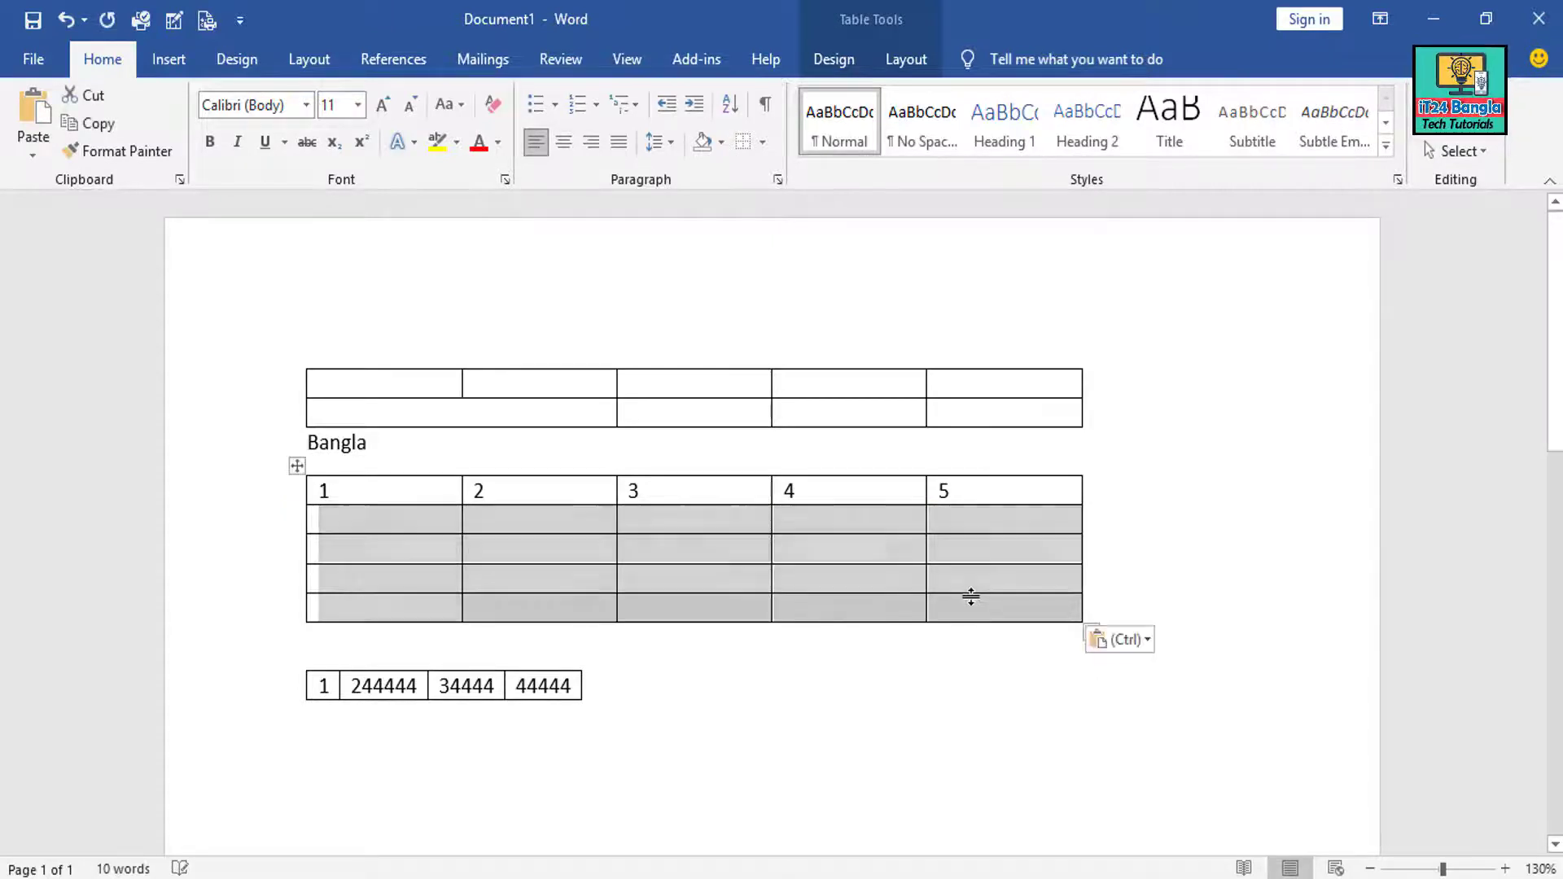
{"action": "left_click", "coordinate": [796, 550]}
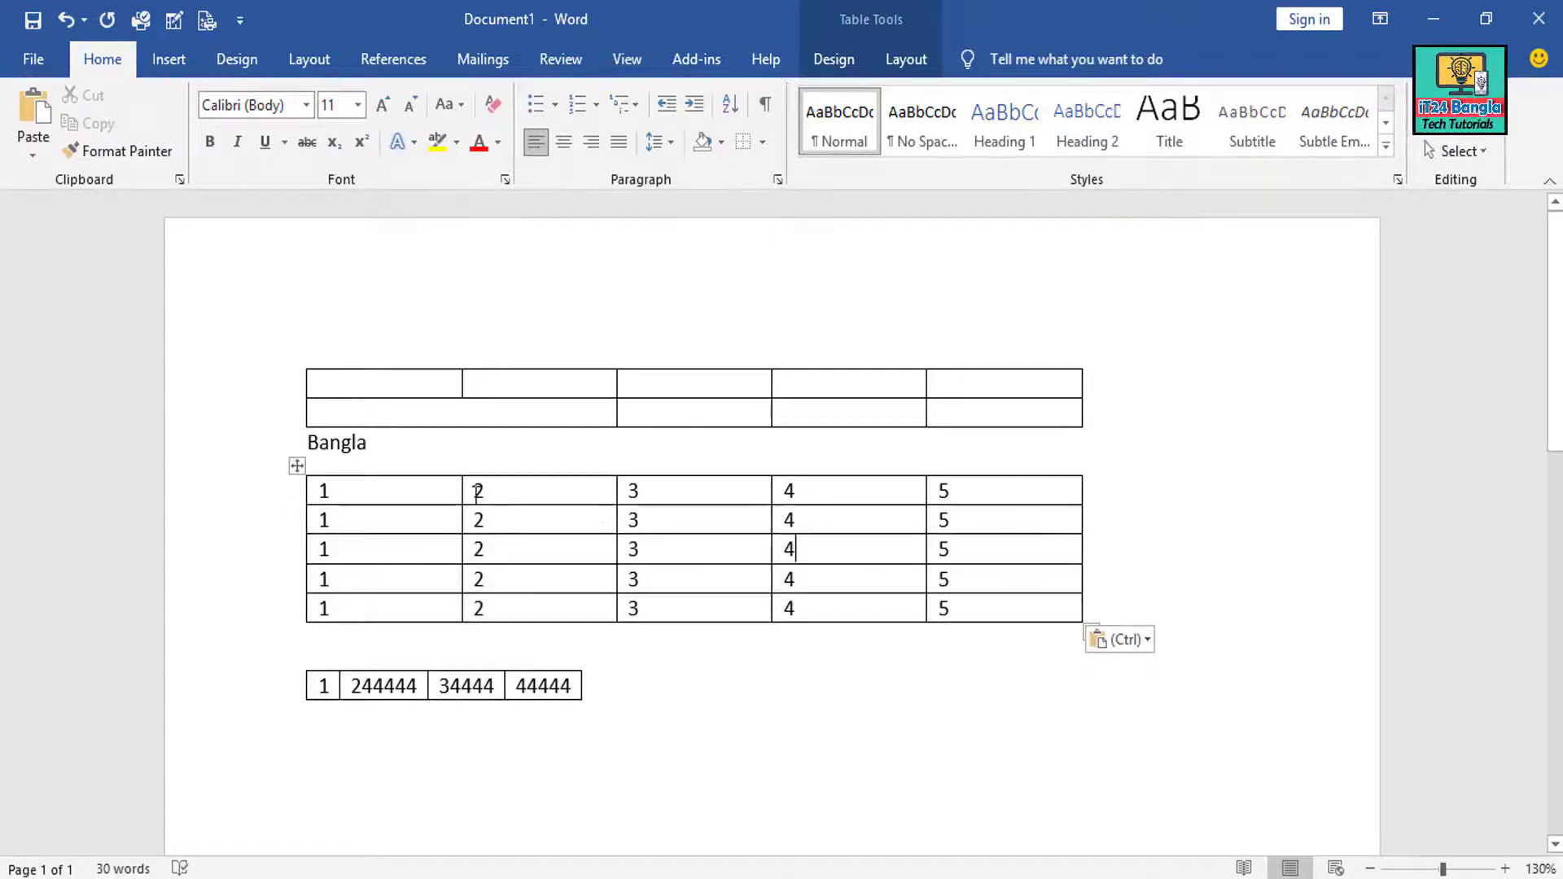
{"action": "left_click", "coordinate": [294, 467]}
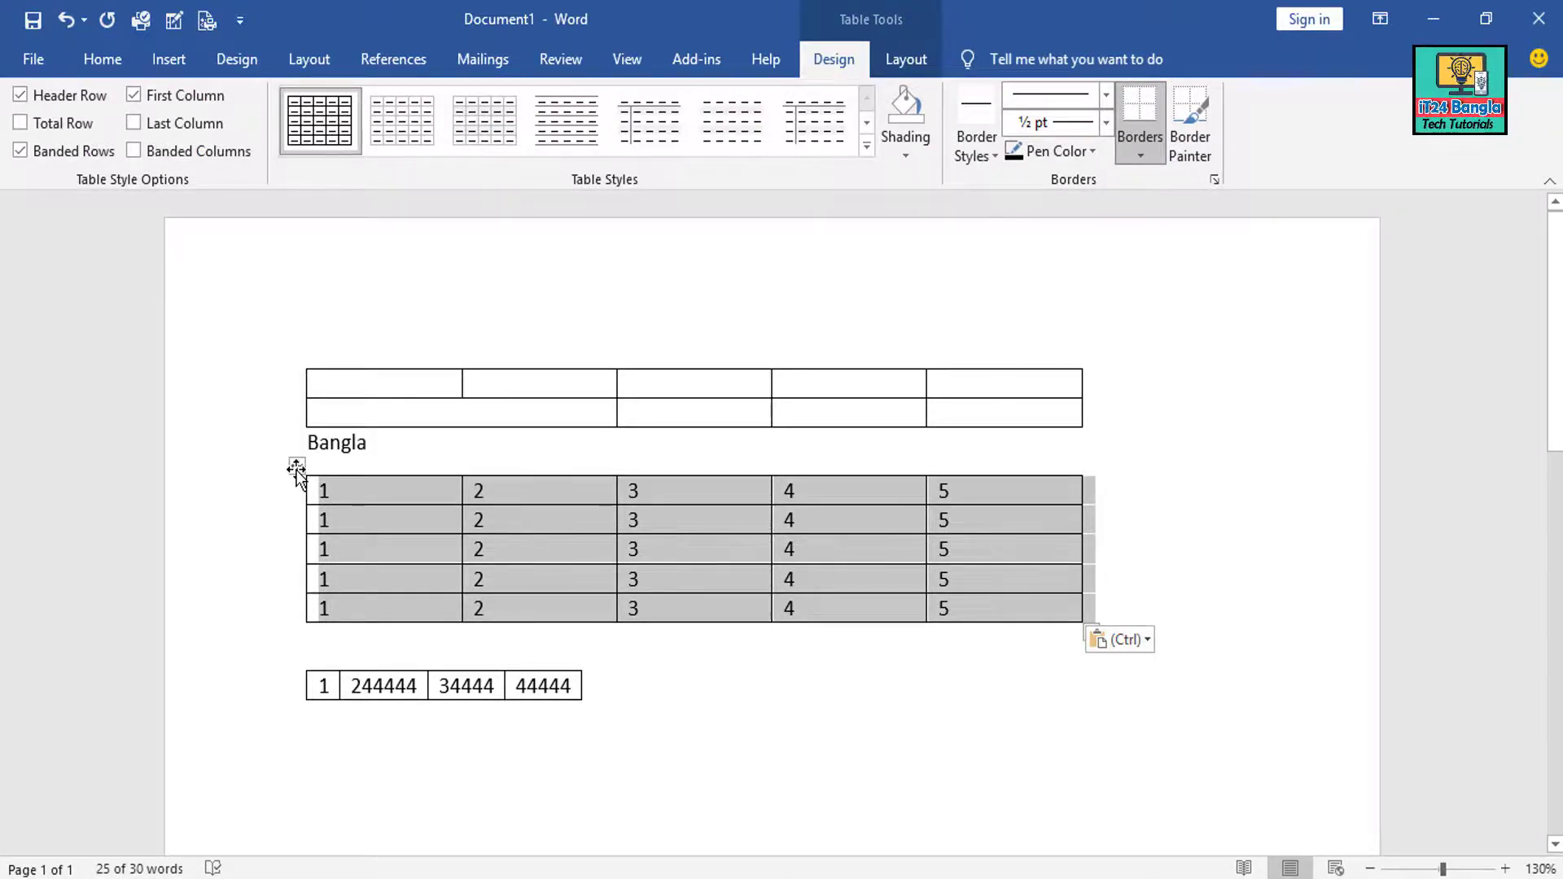
Give the 1–5 numbers table No Border, after briefly trying All Borders
{"action": "left_click", "coordinate": [104, 63]}
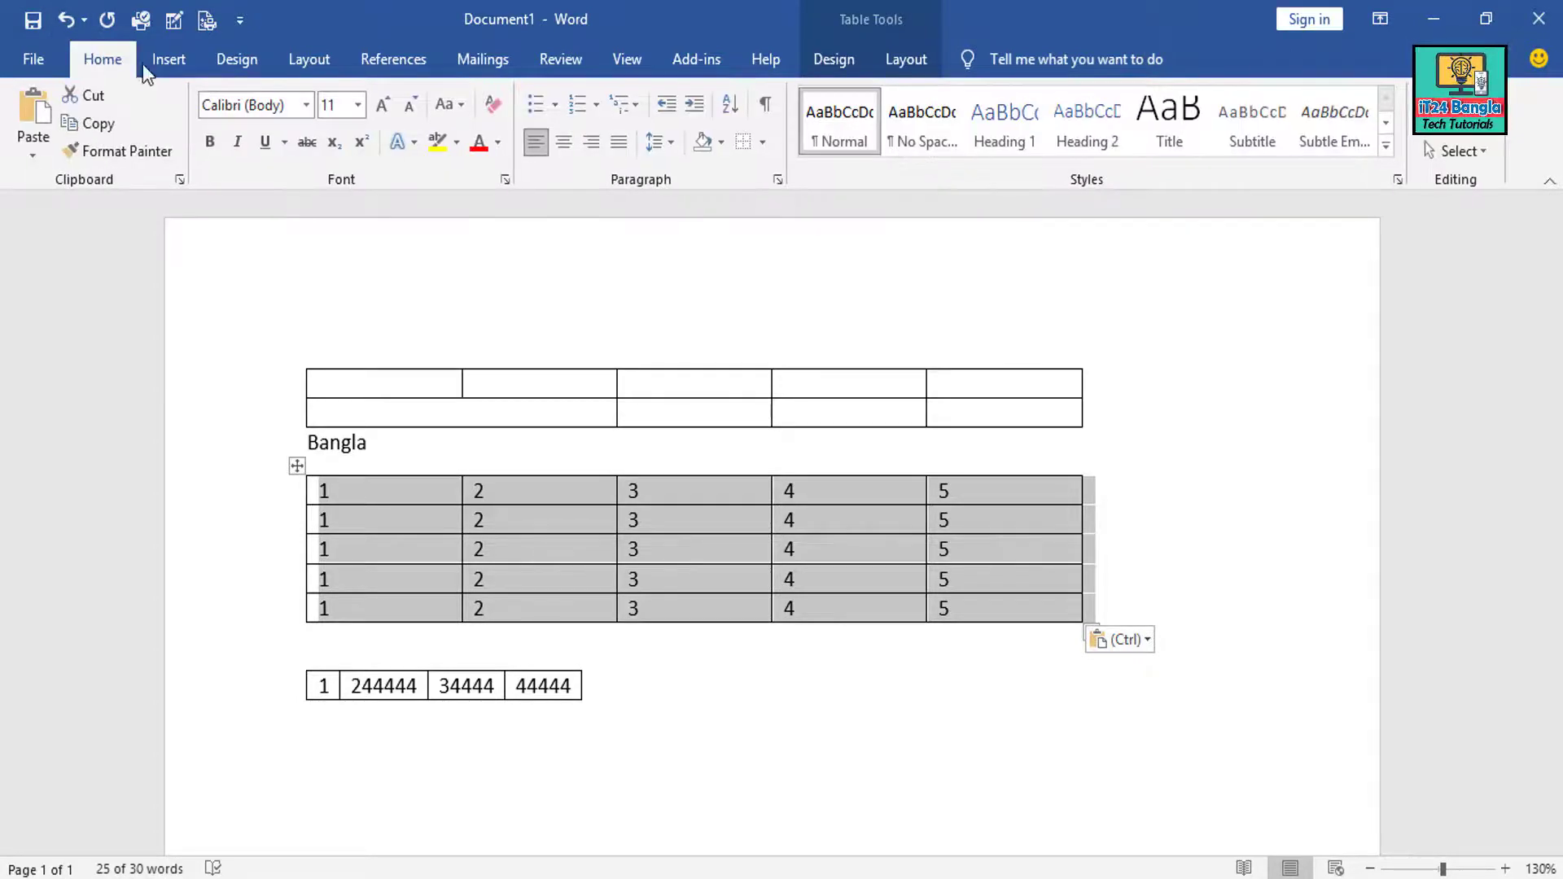
{"action": "left_click", "coordinate": [762, 144]}
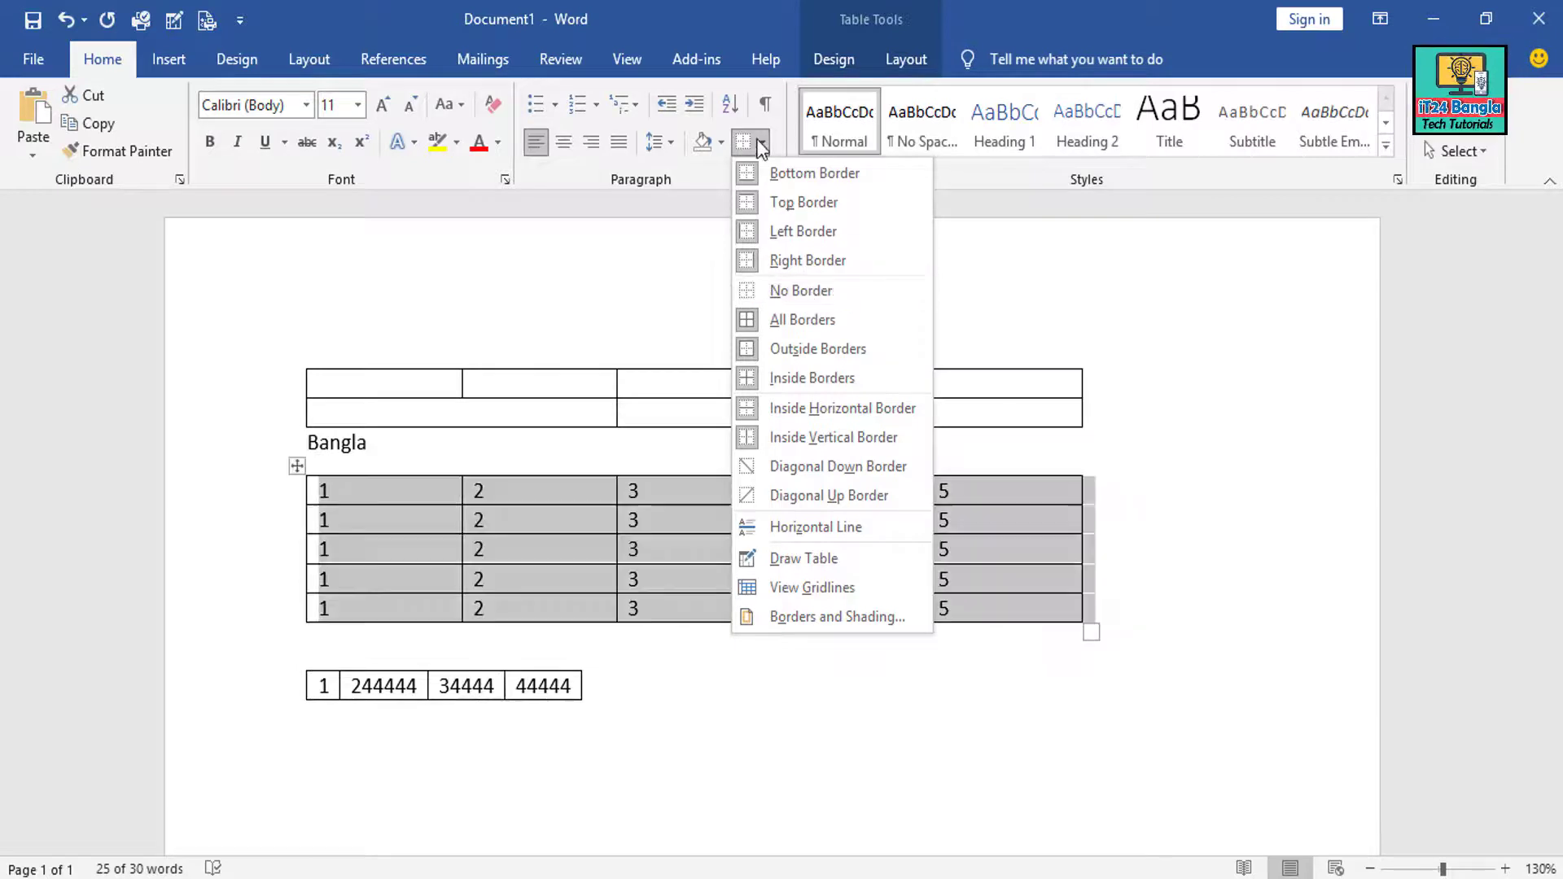
{"action": "left_click", "coordinate": [814, 293]}
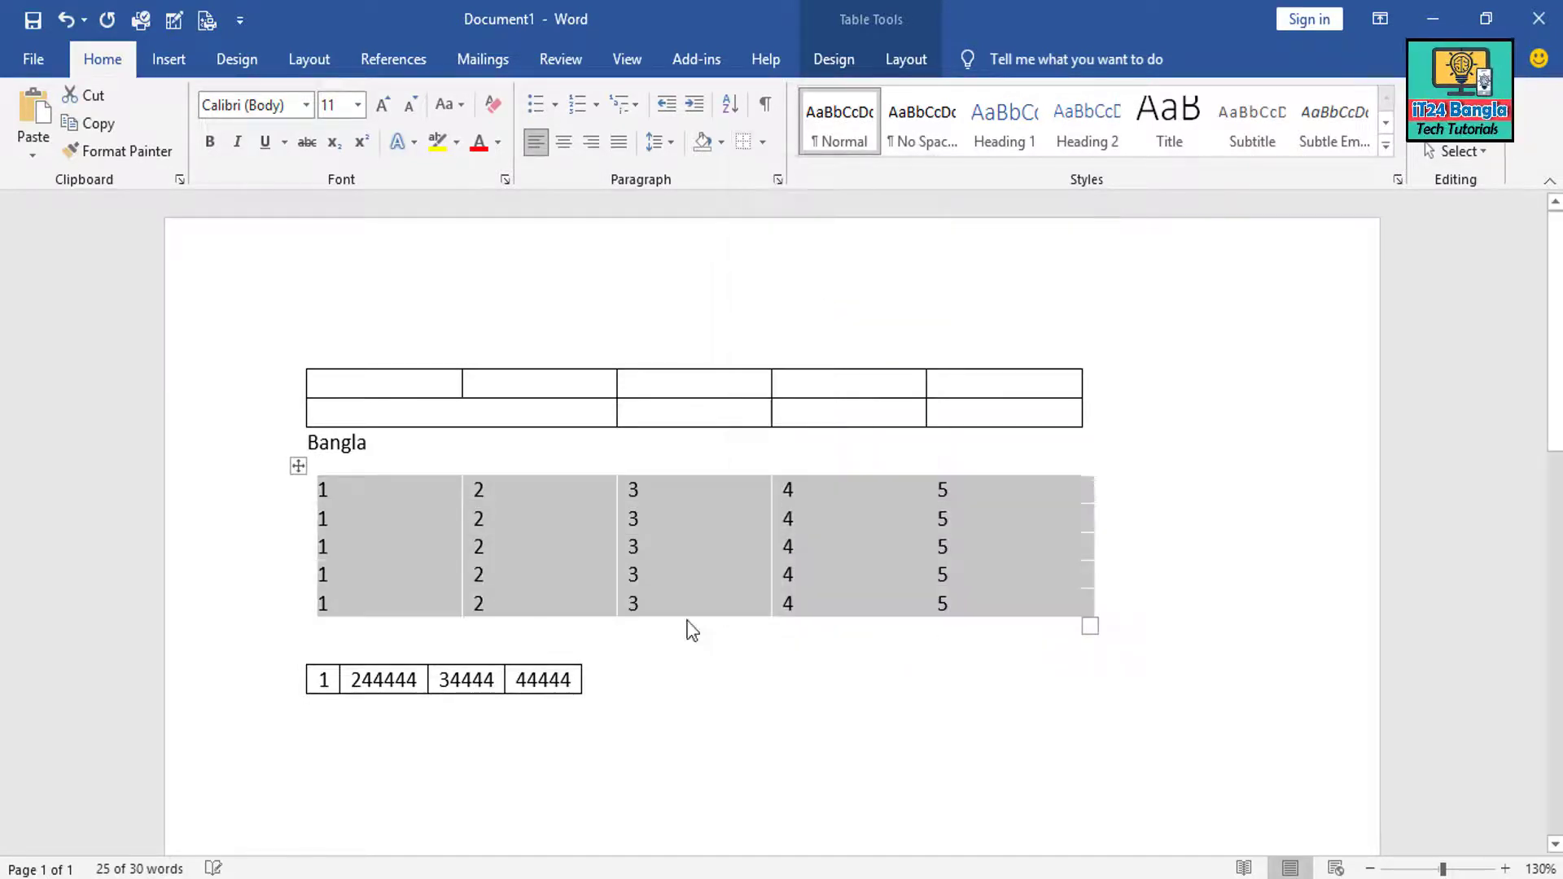
{"action": "left_click", "coordinate": [761, 142]}
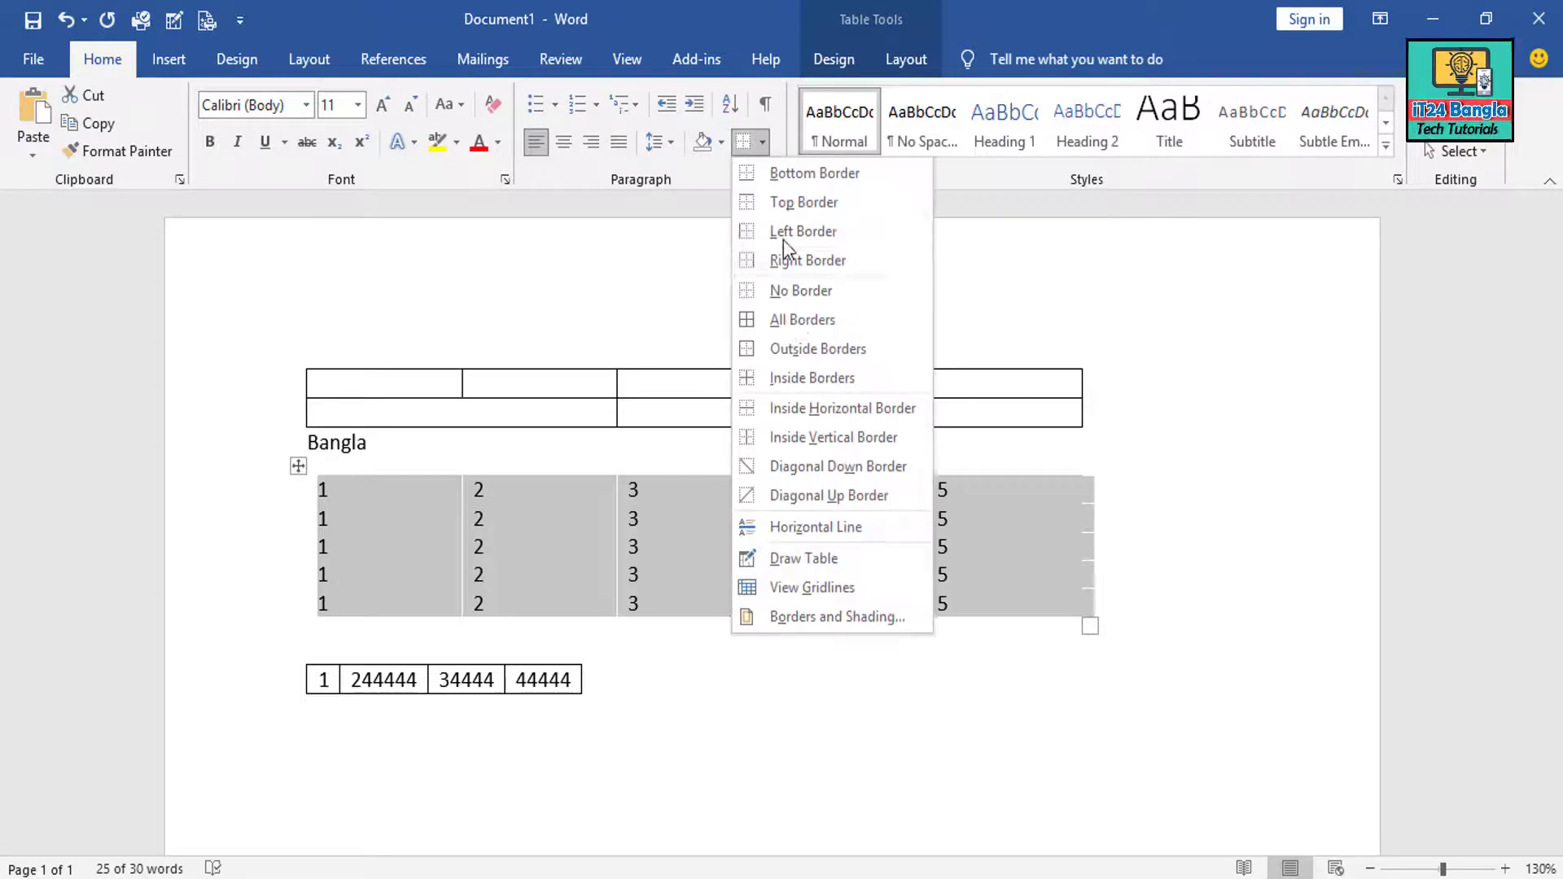
{"action": "left_click", "coordinate": [793, 329]}
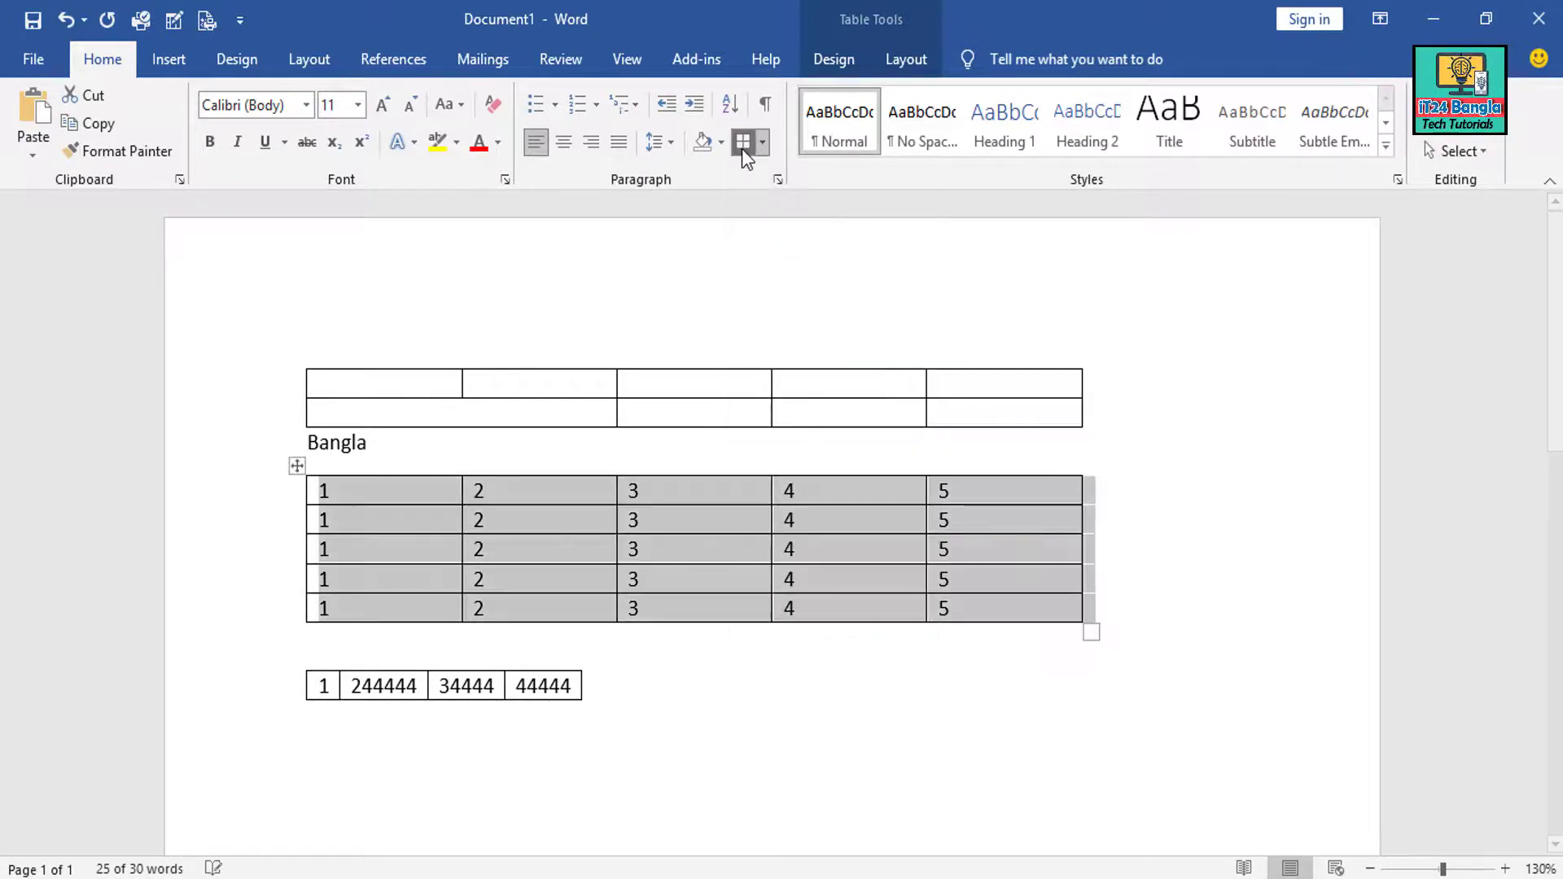
{"action": "left_click", "coordinate": [762, 143]}
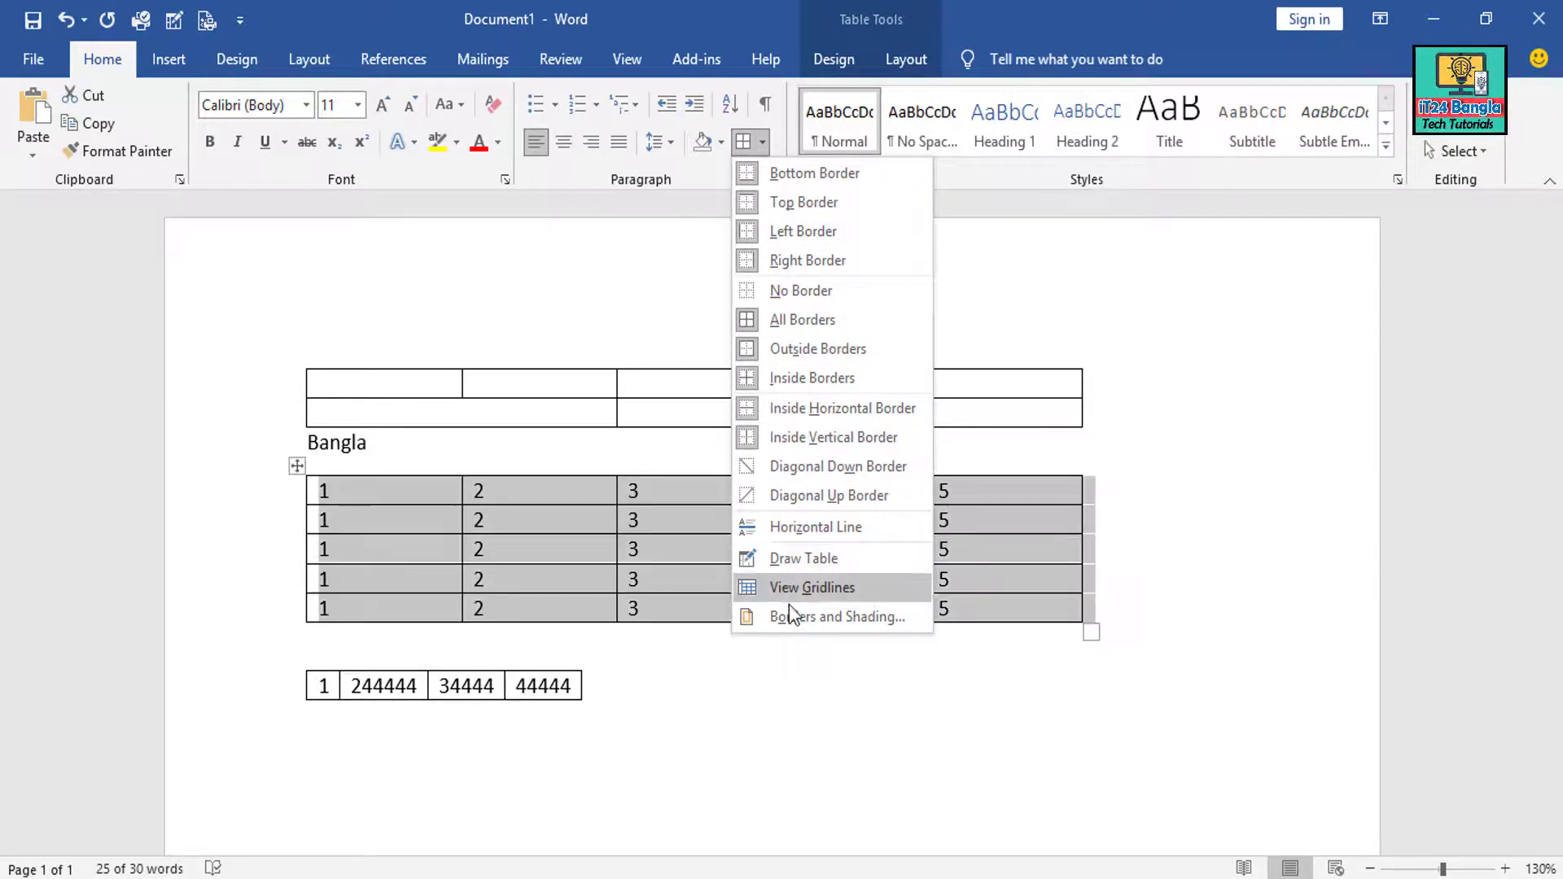
{"action": "left_click", "coordinate": [749, 153]}
{"action": "left_click", "coordinate": [635, 609]}
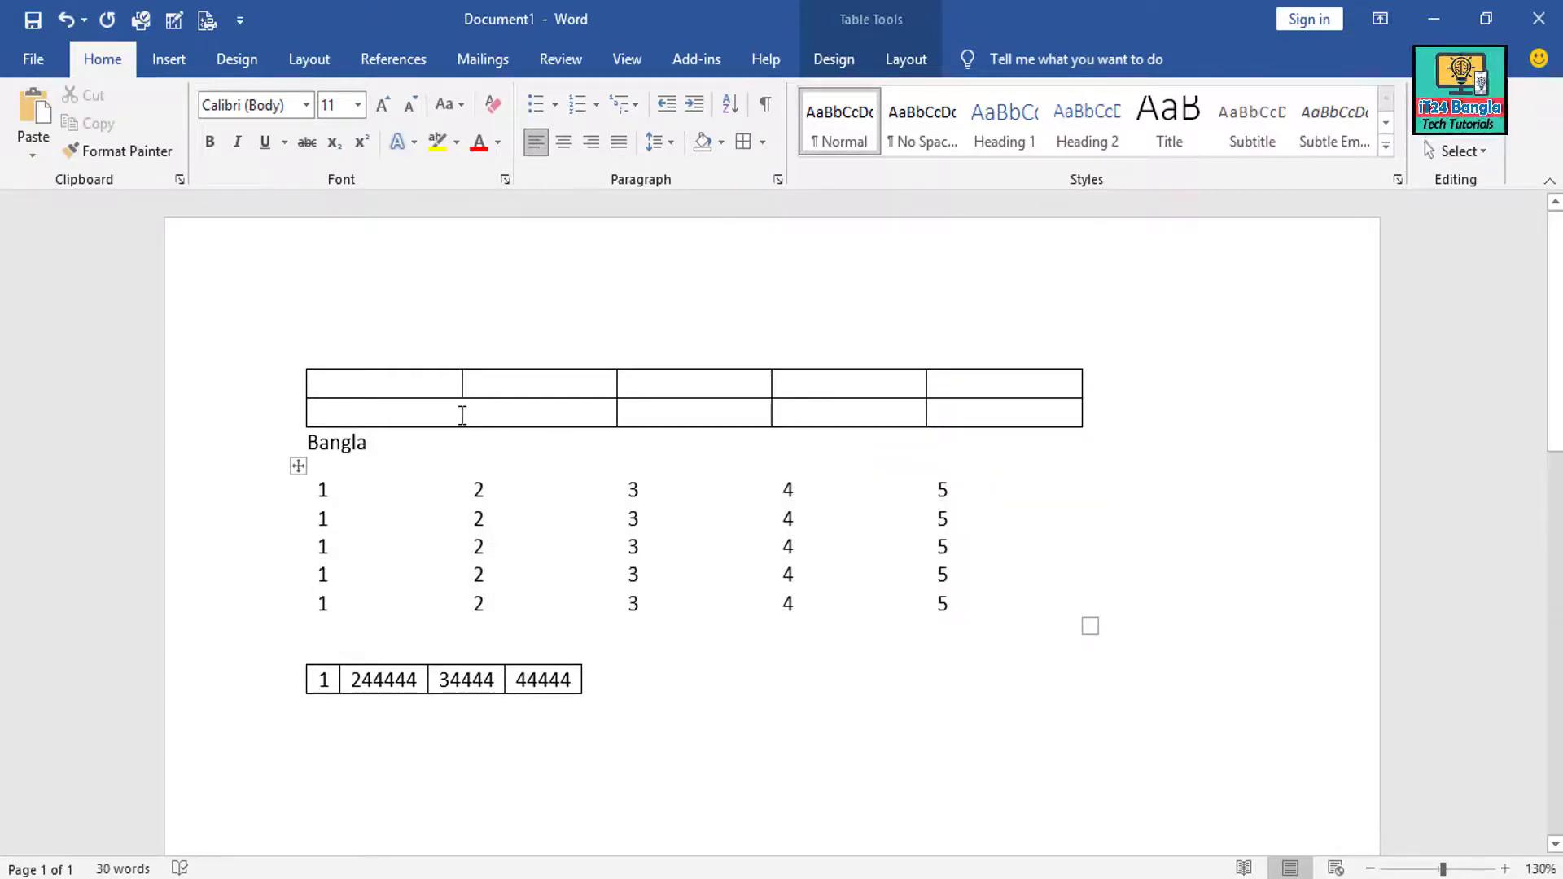
Turn on Draw Table from the top table's merged second-row cell and begin a divider line
{"action": "left_click", "coordinate": [510, 411]}
{"action": "left_click", "coordinate": [306, 423]}
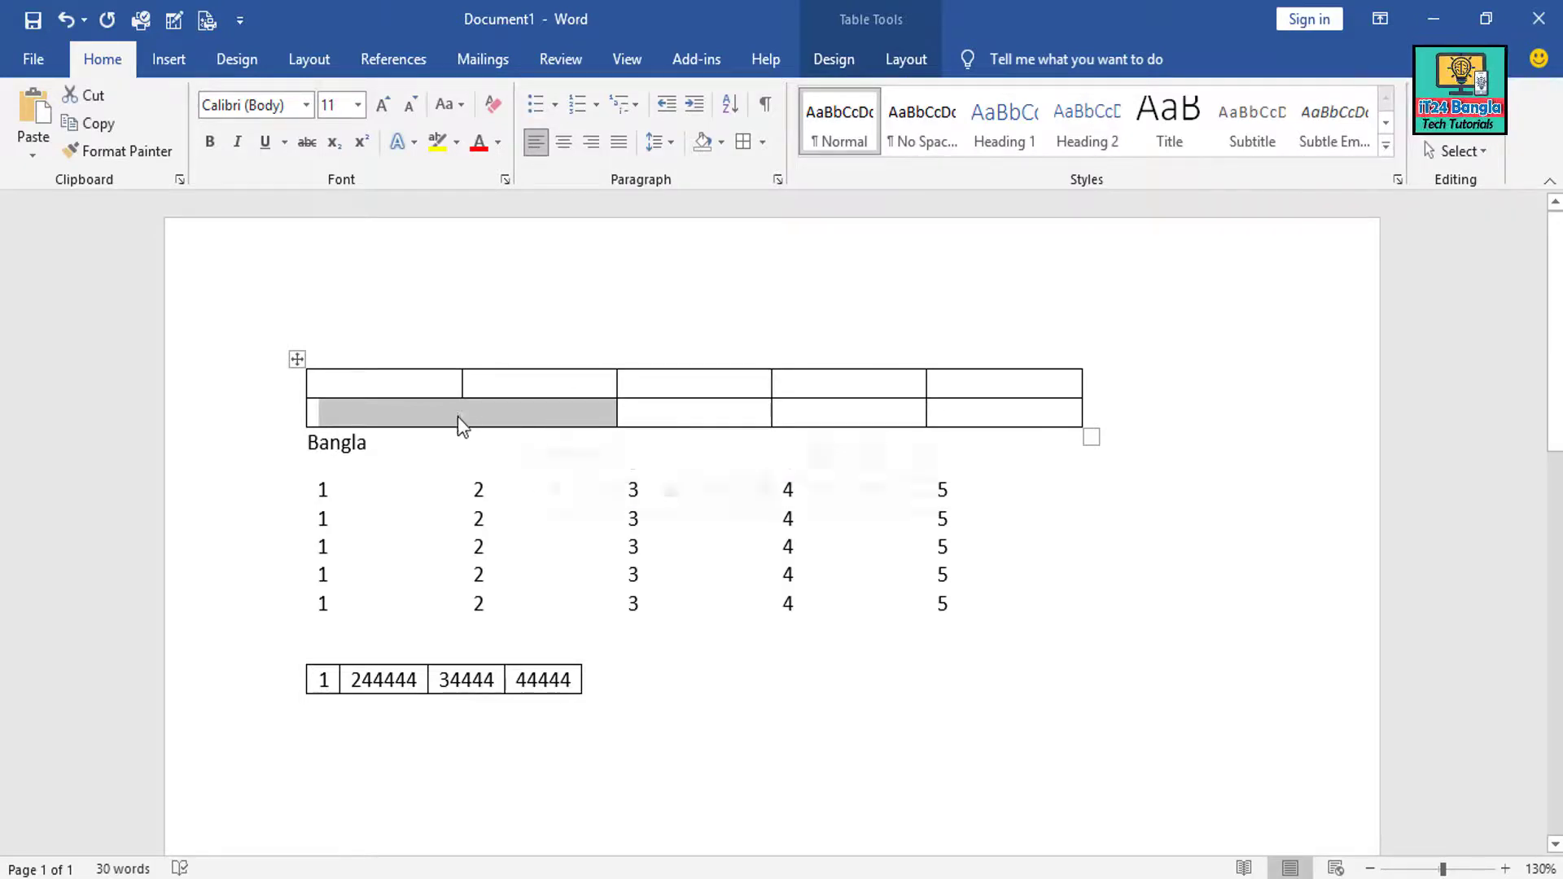
{"action": "left_click", "coordinate": [536, 422]}
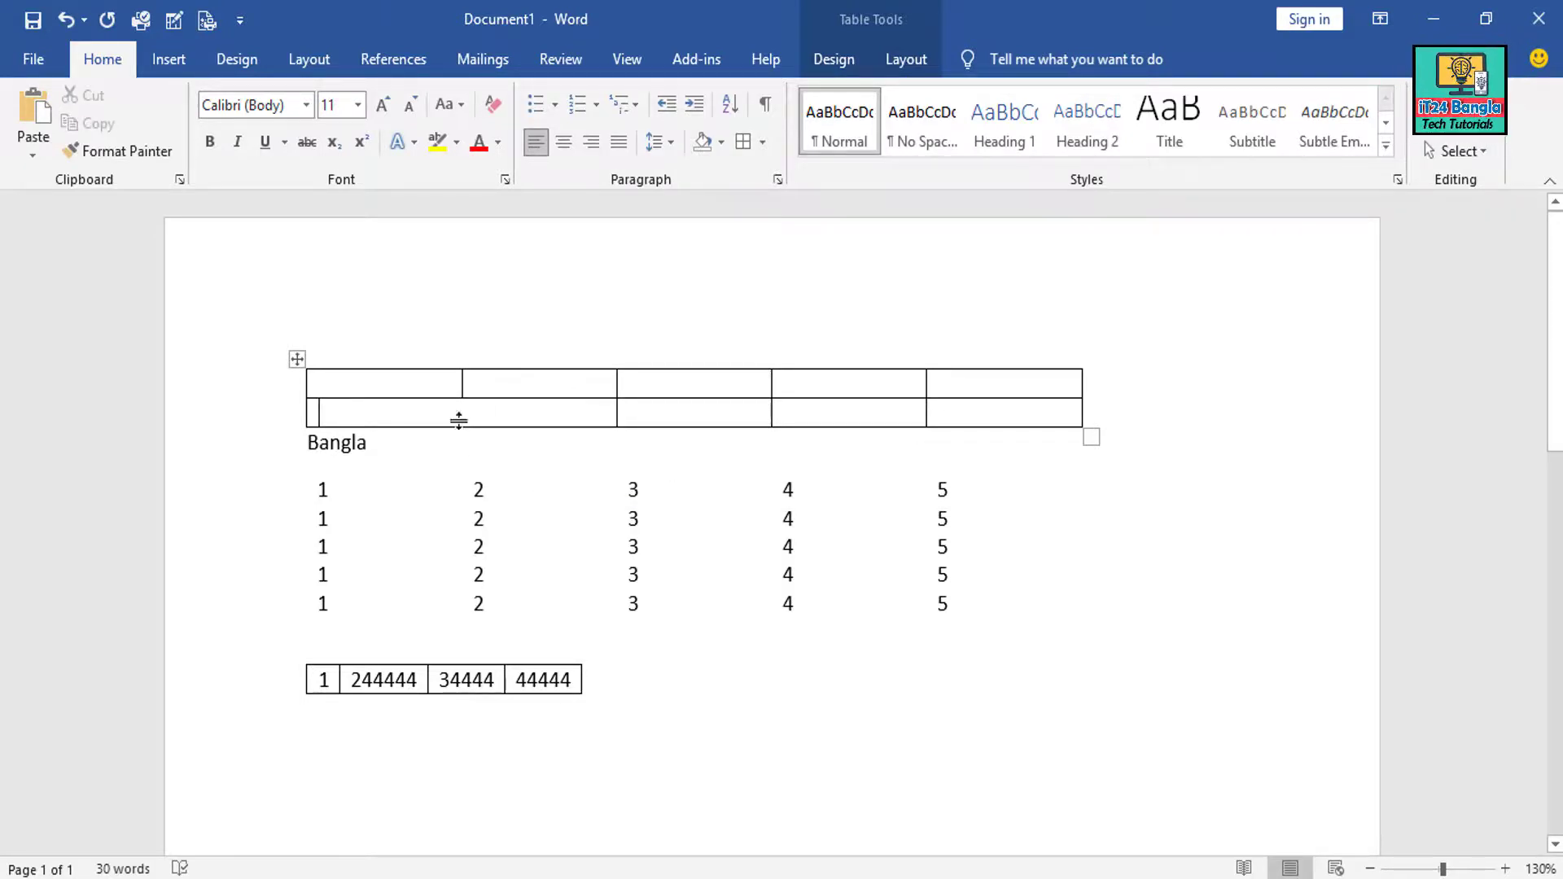
{"action": "left_click", "coordinate": [163, 61]}
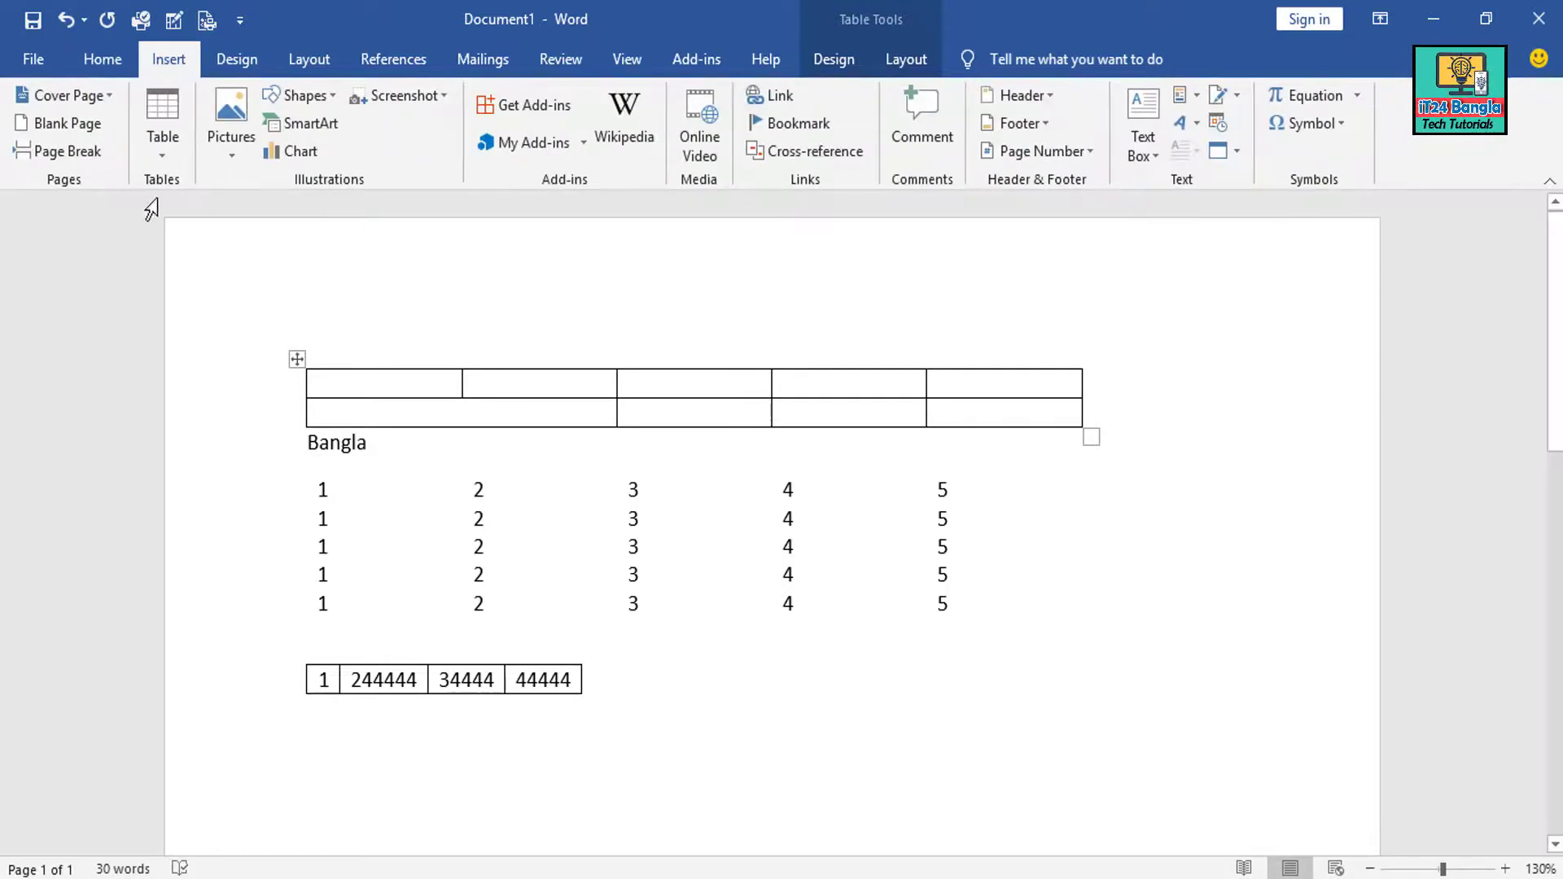
{"action": "left_click", "coordinate": [163, 156]}
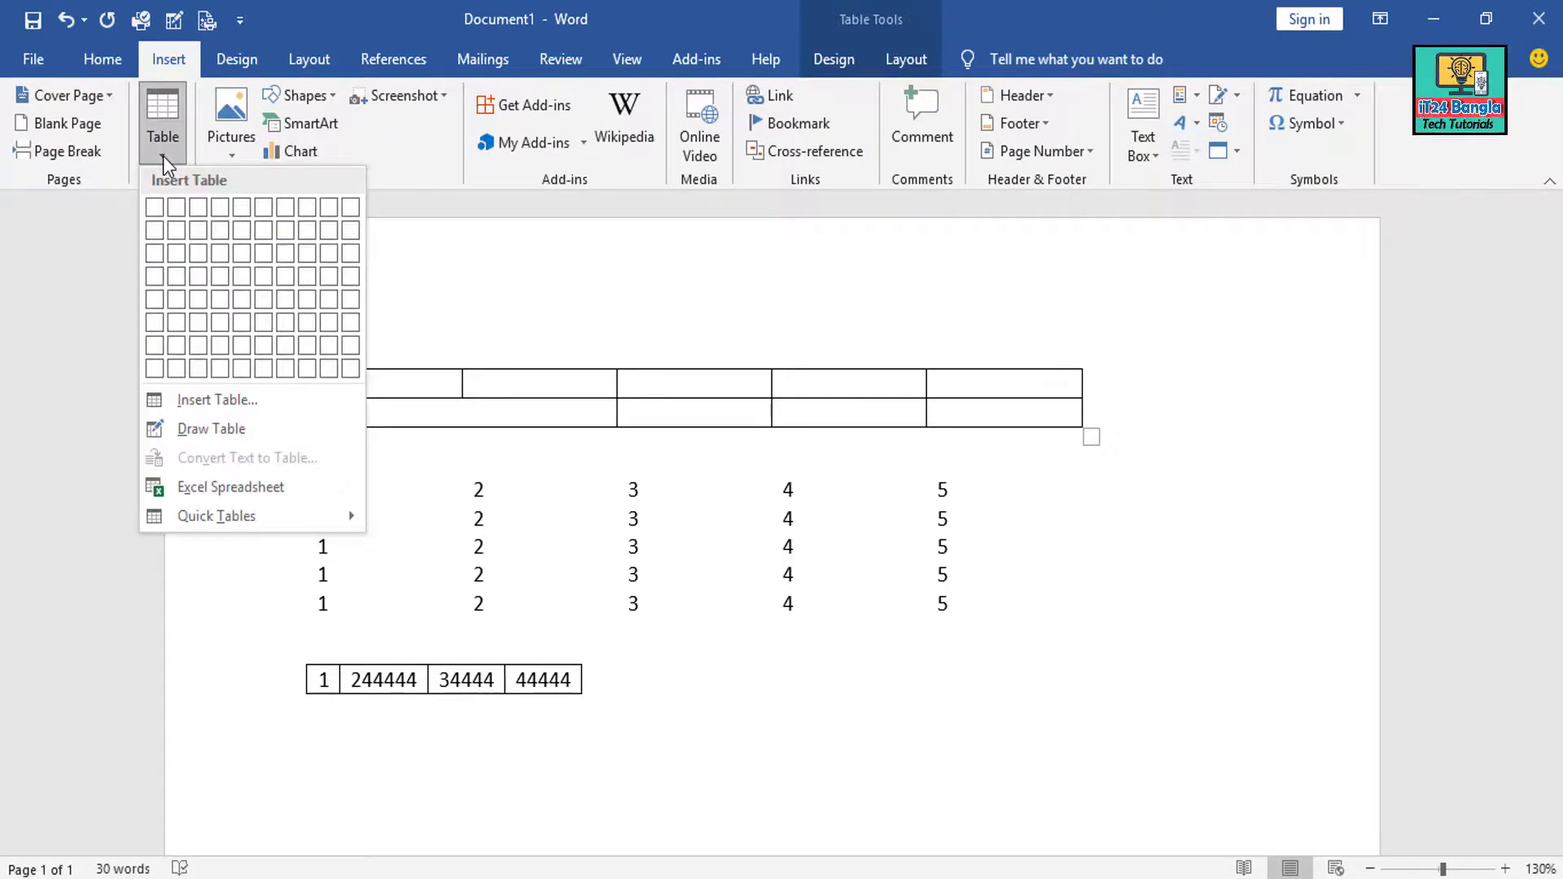
{"action": "left_click", "coordinate": [211, 429]}
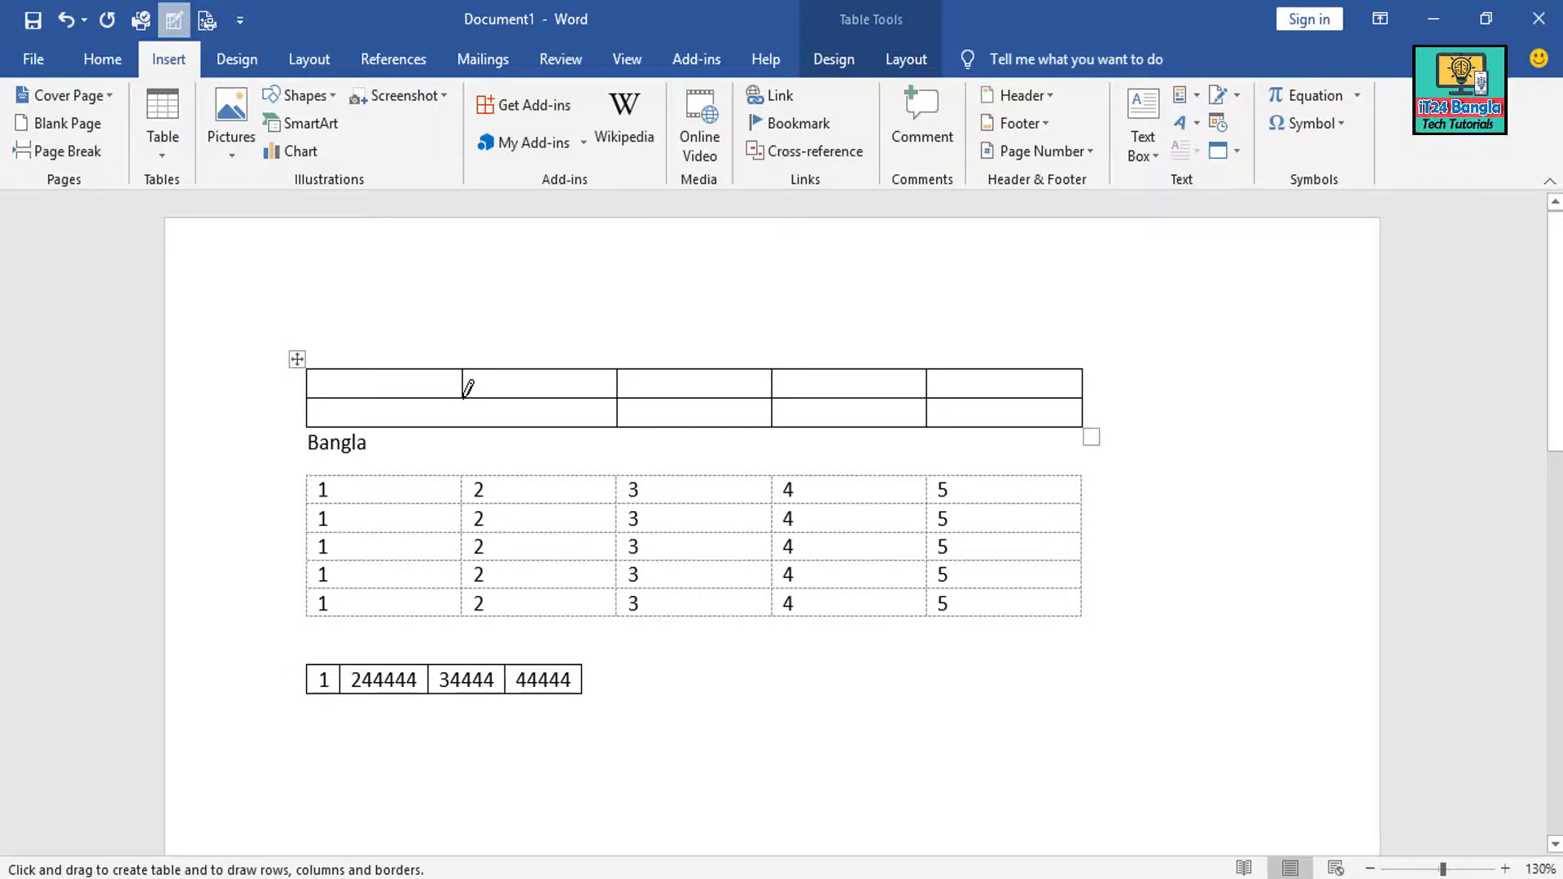
{"action": "left_click_drag", "start_coordinate": [463, 396], "coordinate": [471, 425]}
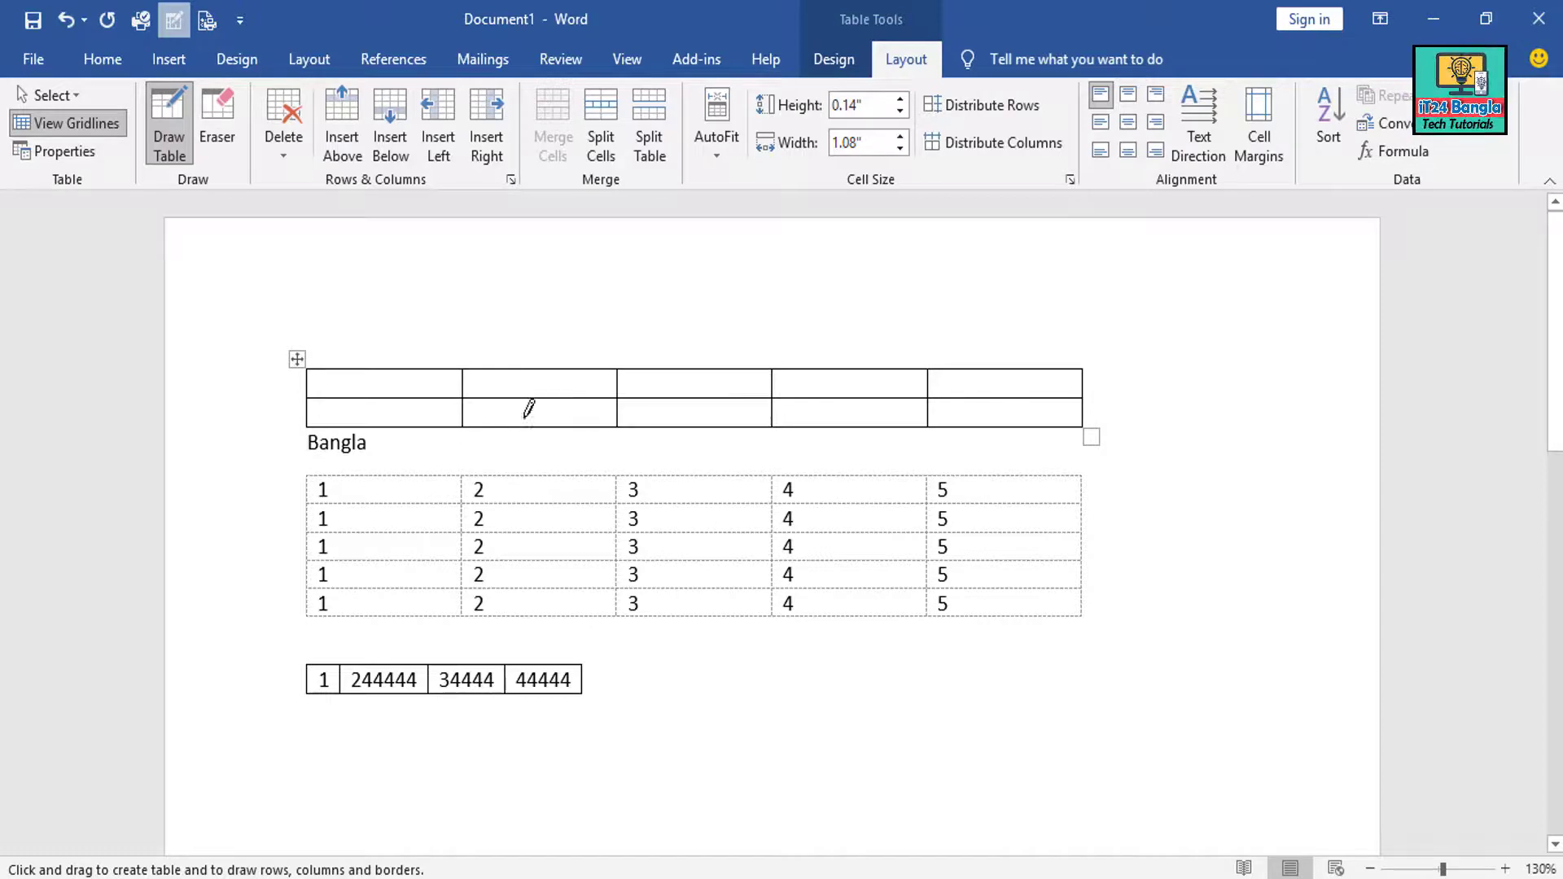
Draw a vertical divider splitting the top table's merged row-2 cell back into two cells
{"action": "left_click_drag", "start_coordinate": [319, 425], "coordinate": [318, 399]}
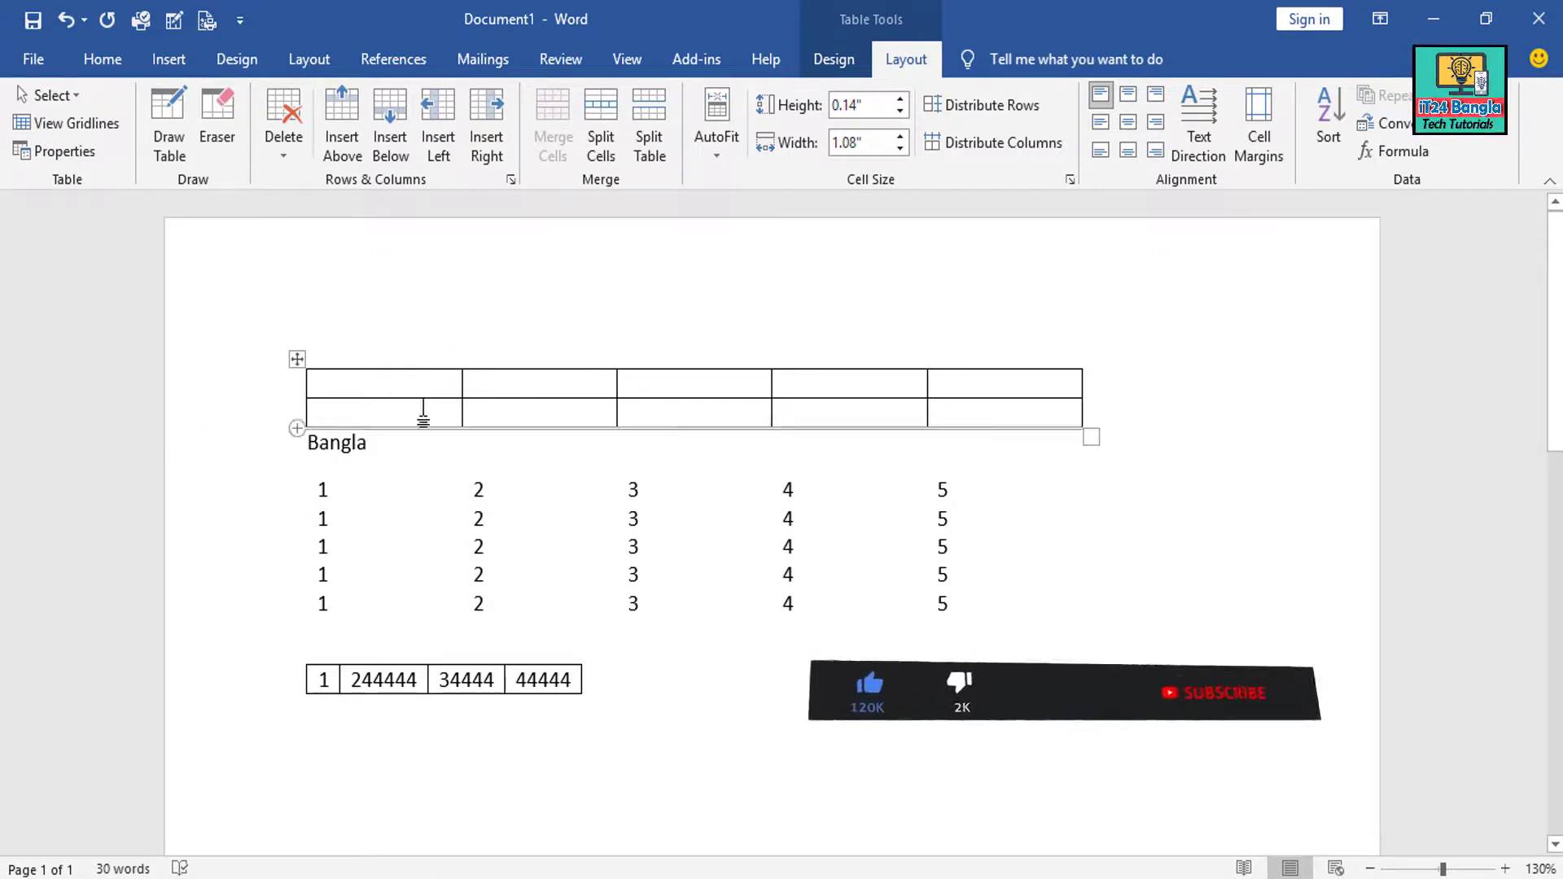
{"action": "left_click", "coordinate": [601, 415]}
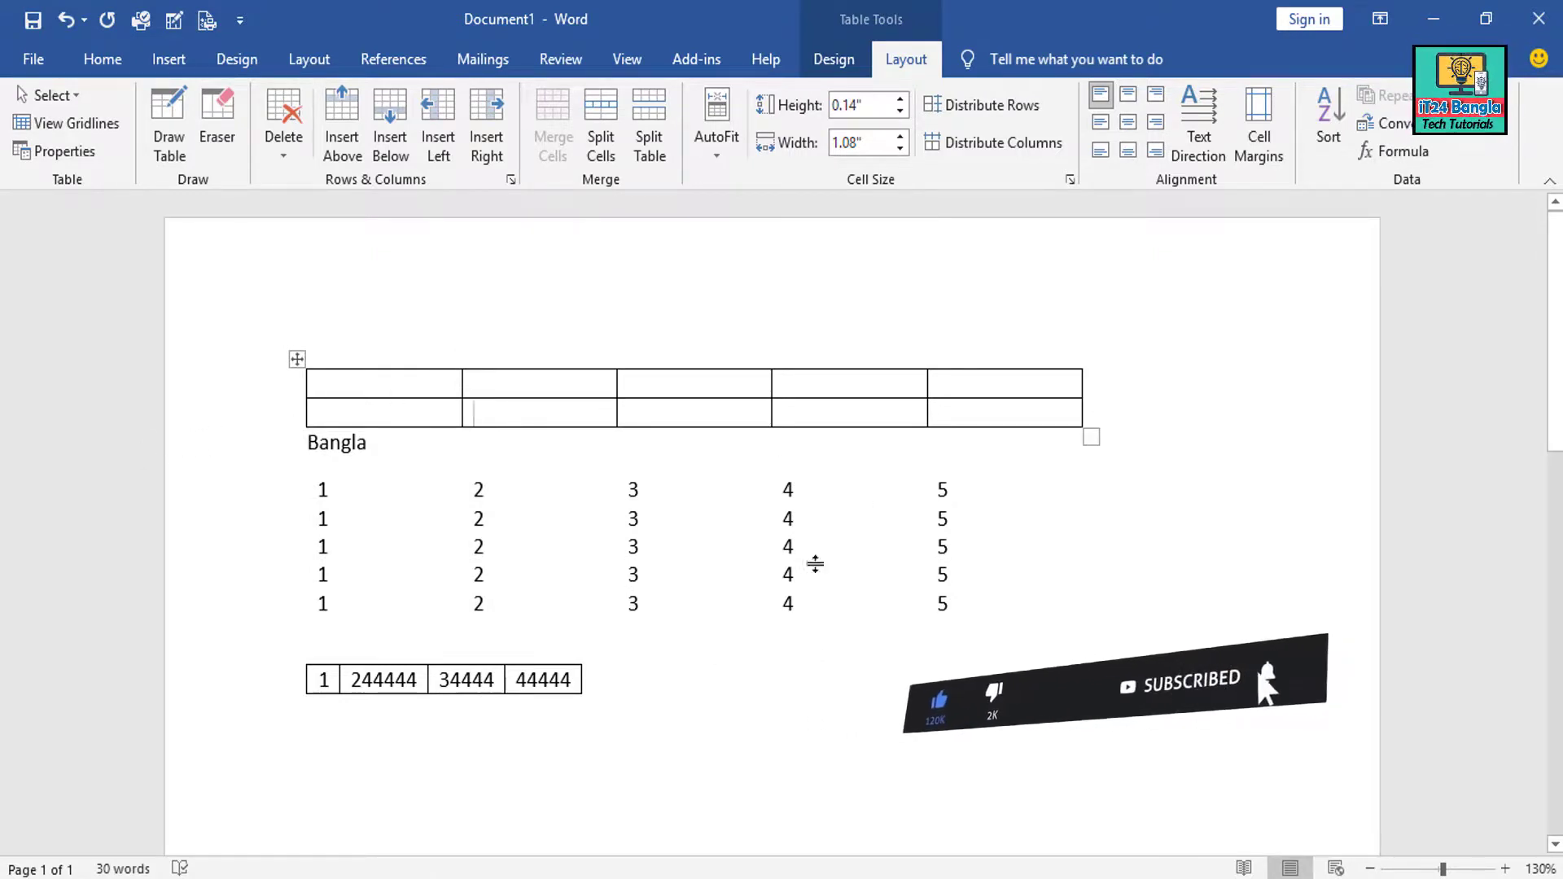
{"action": "scroll", "coordinate": [801, 569], "scroll_direction": "down", "scroll_amount": 1}
{"action": "scroll", "coordinate": [786, 580], "scroll_direction": "down", "scroll_amount": 2}
{"action": "scroll", "coordinate": [794, 585], "scroll_direction": "up", "scroll_amount": 3}
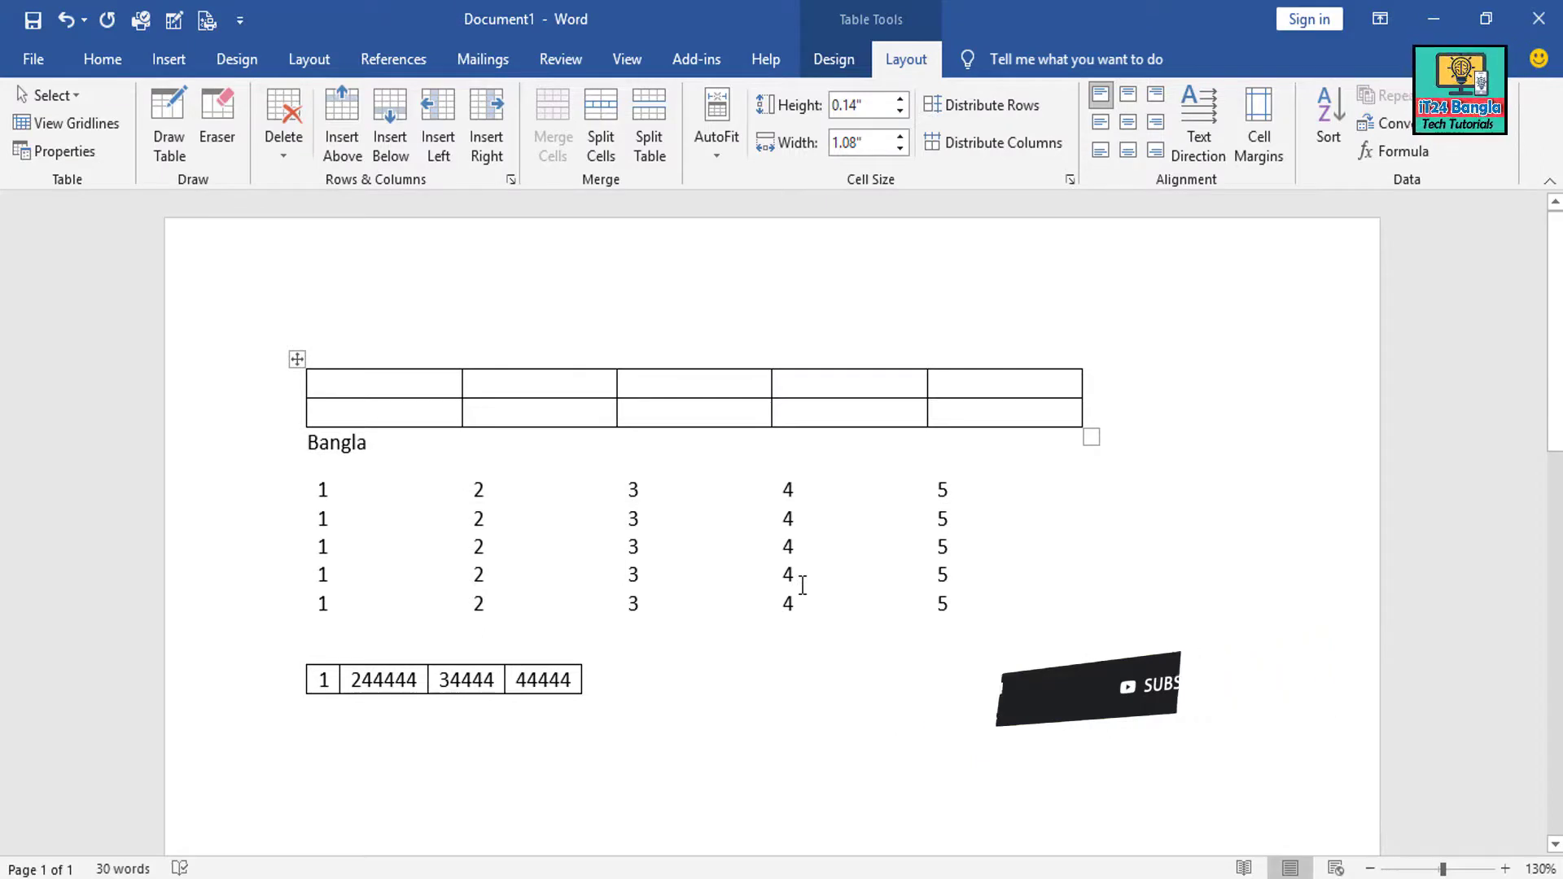